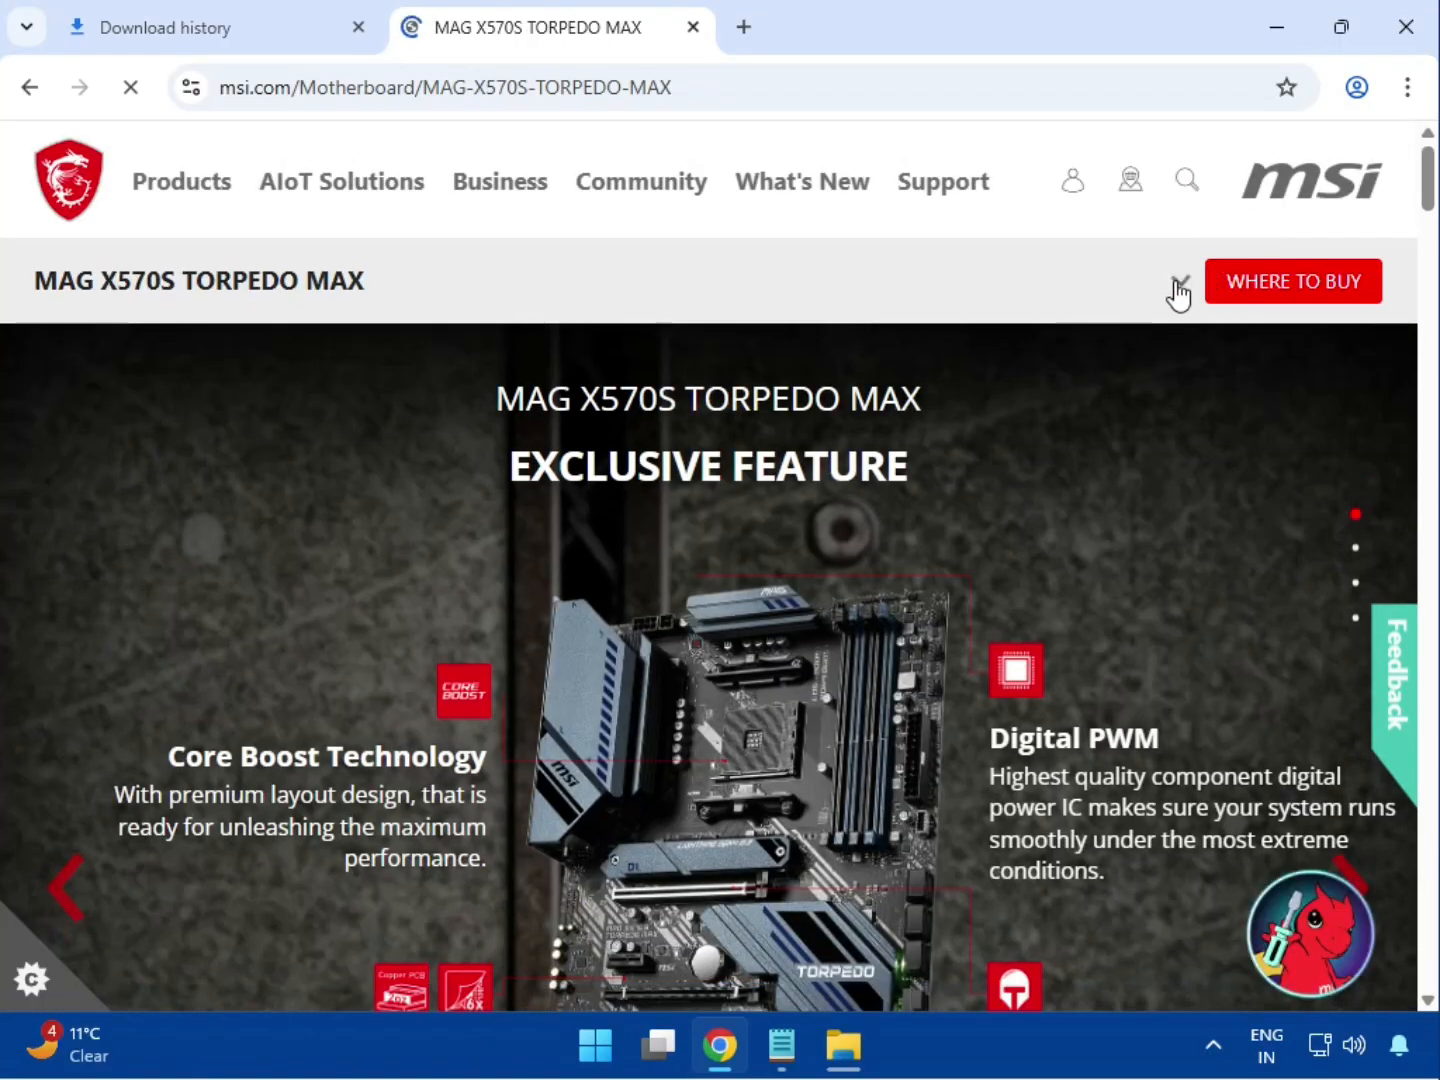
Expand the MAG X570S TORPEDO MAX product bar to show Overview, Specifications, Gallery and Support
click(1177, 285)
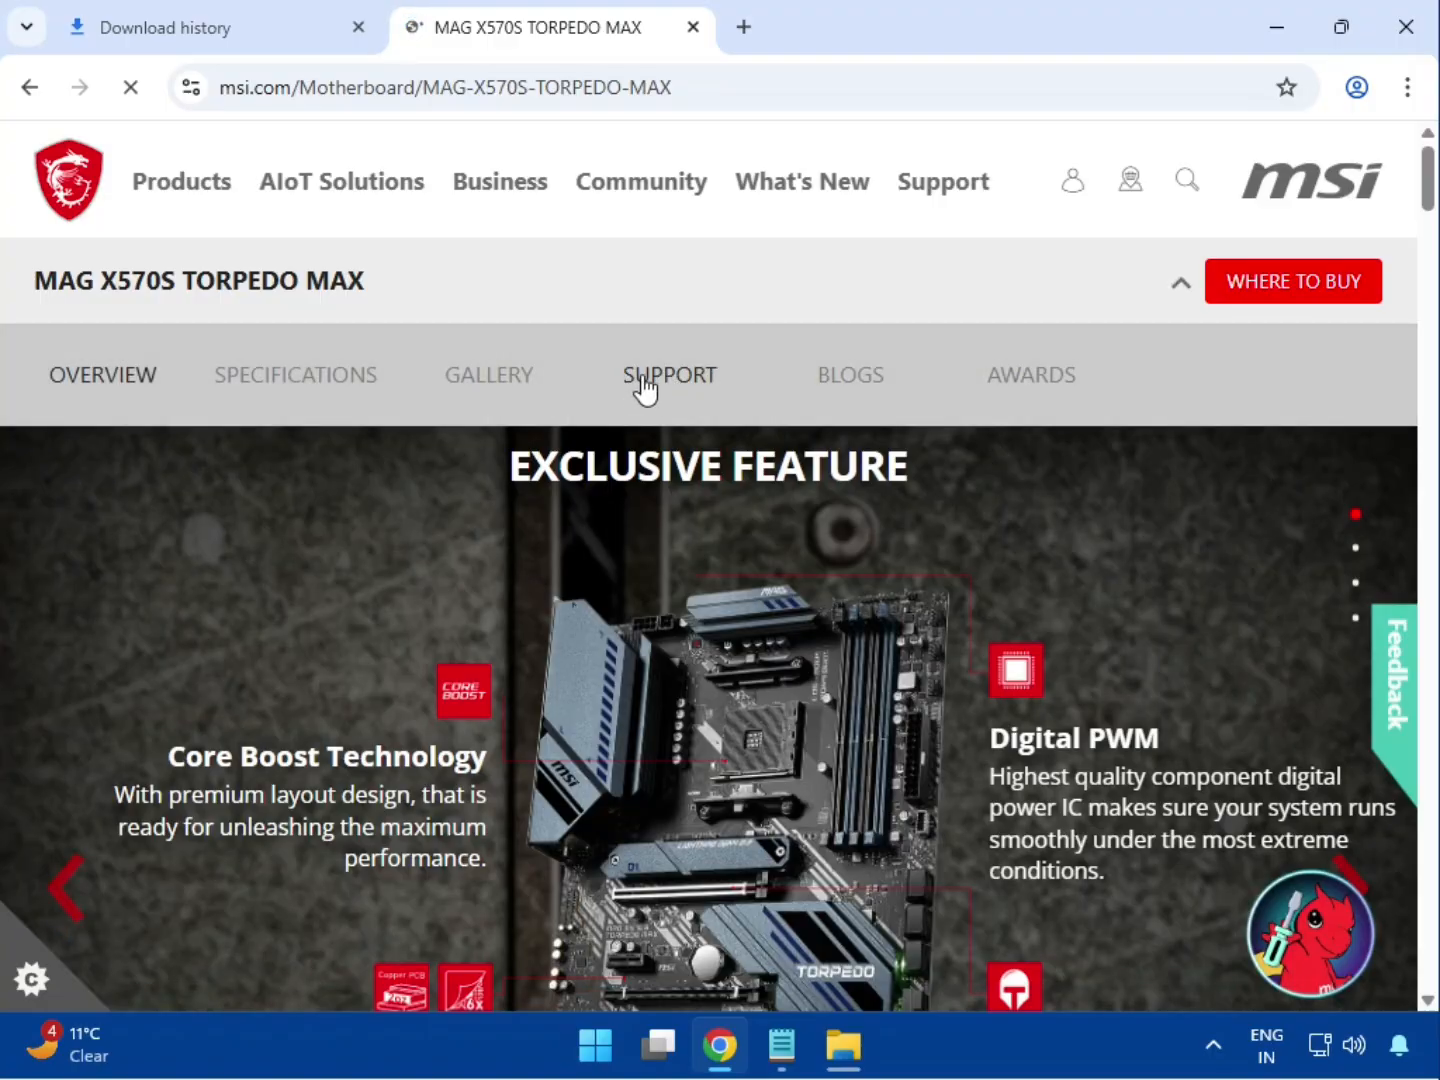
Go to the MAG X570S TORPEDO MAX Support page and scroll to the download filters
click(629, 372)
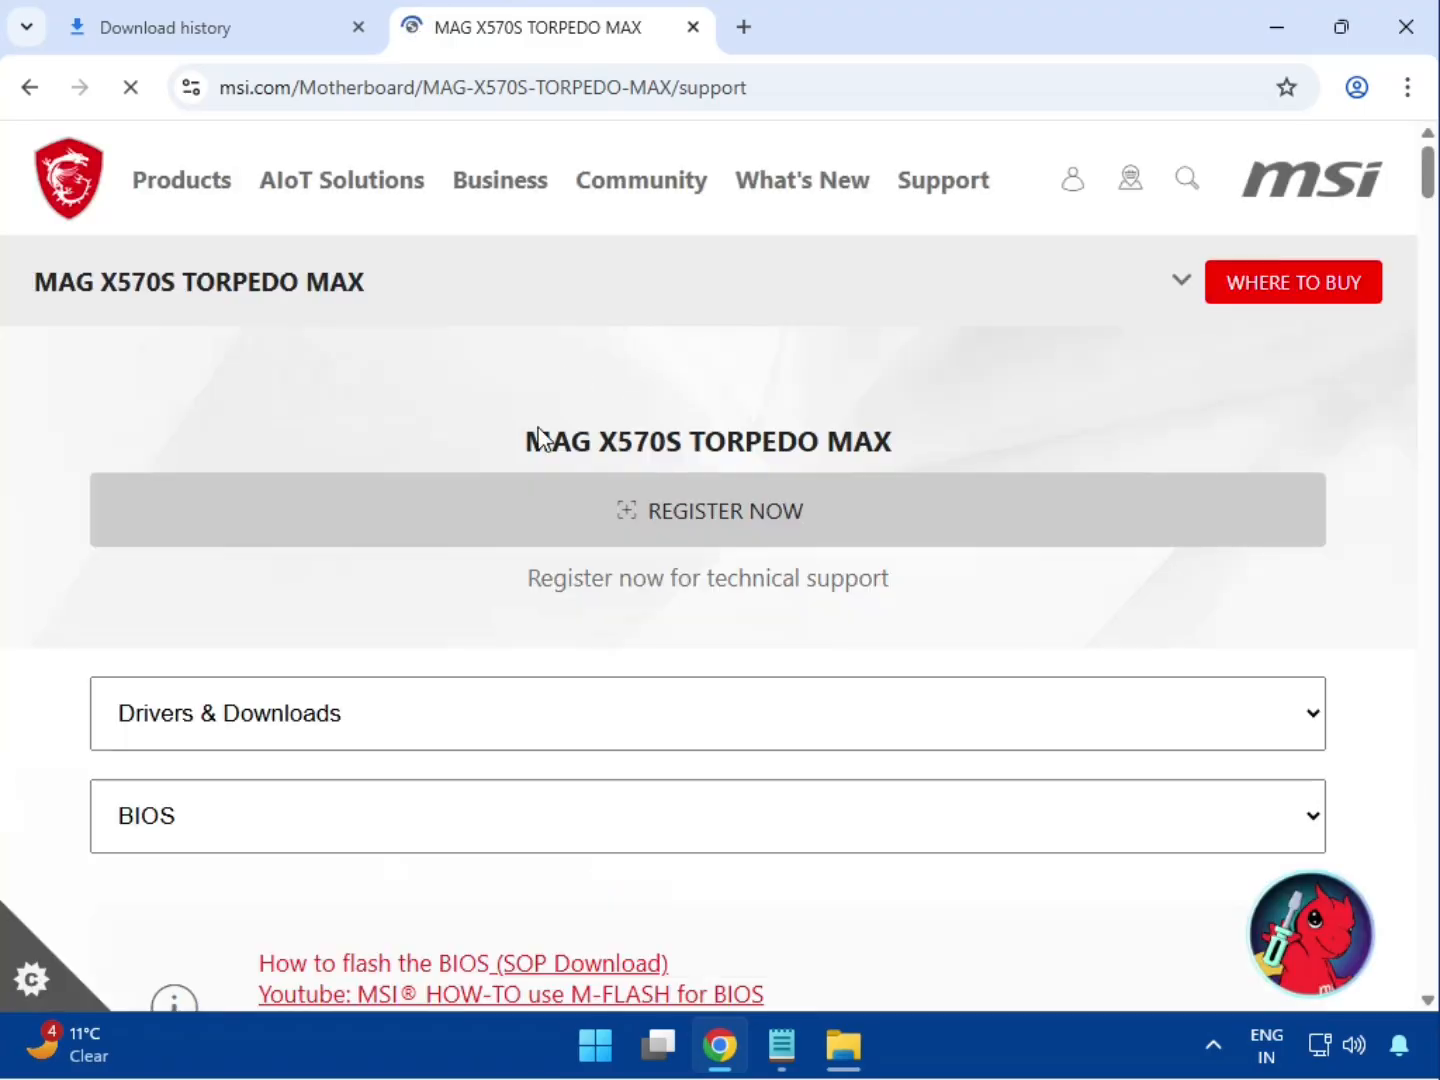
drag(485, 735, 934, 746)
scroll(577, 680, down, 1)
scroll(578, 685, down, 3)
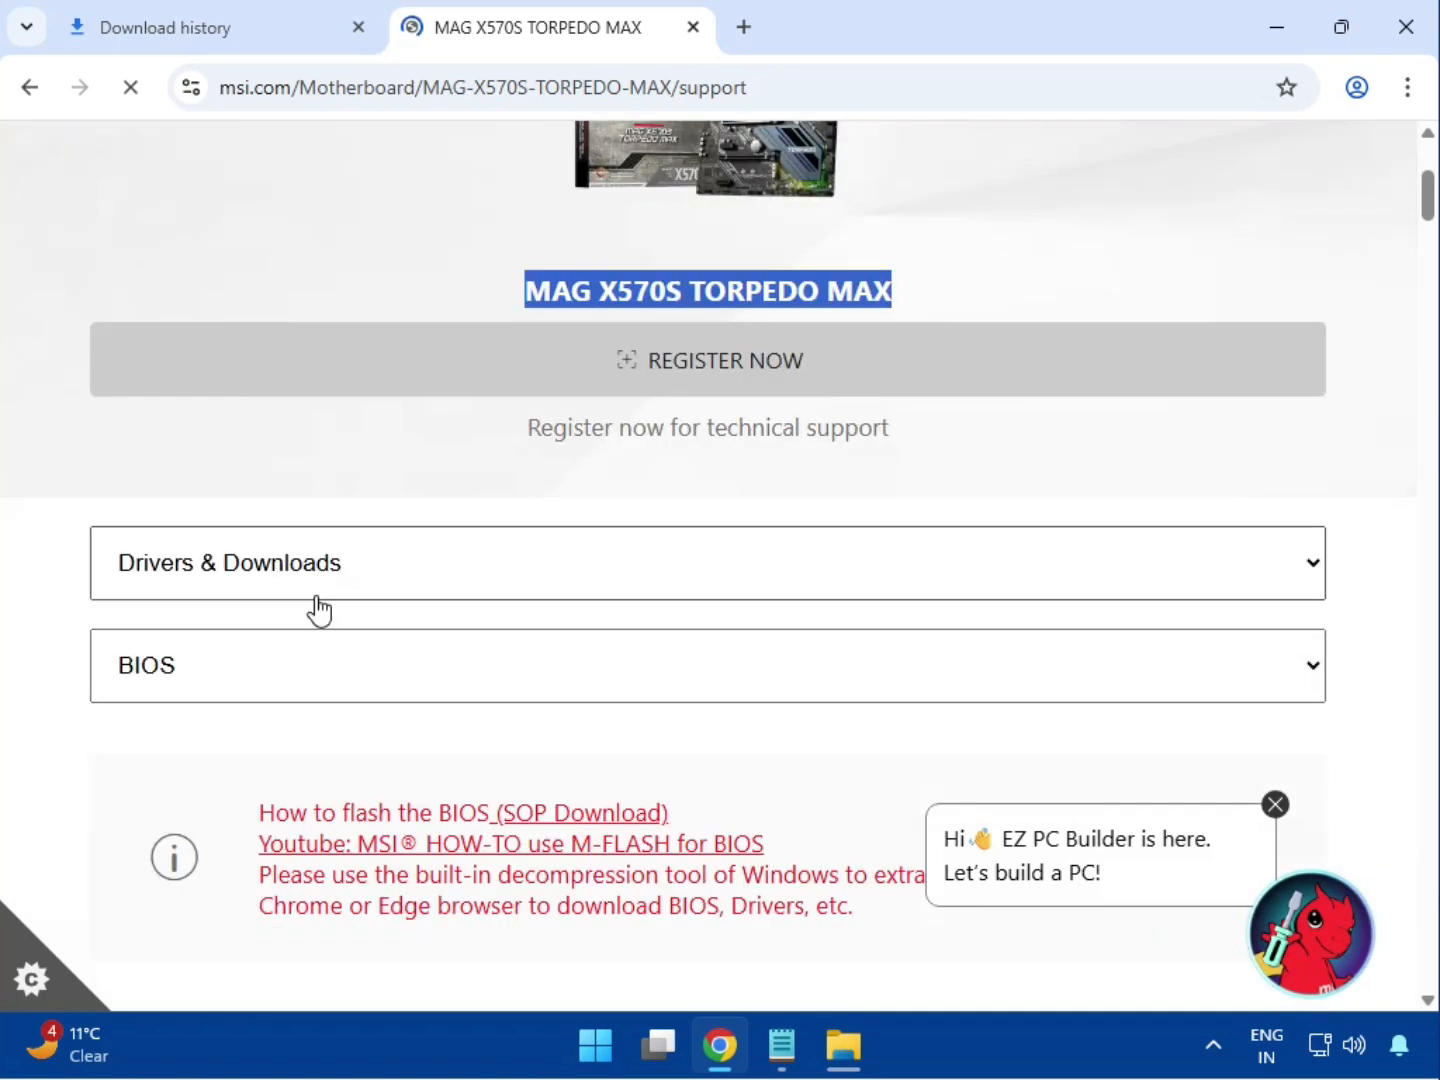
Filter downloads to Drivers & Downloads, type Driver, operating system Win11 64
click(280, 581)
click(208, 619)
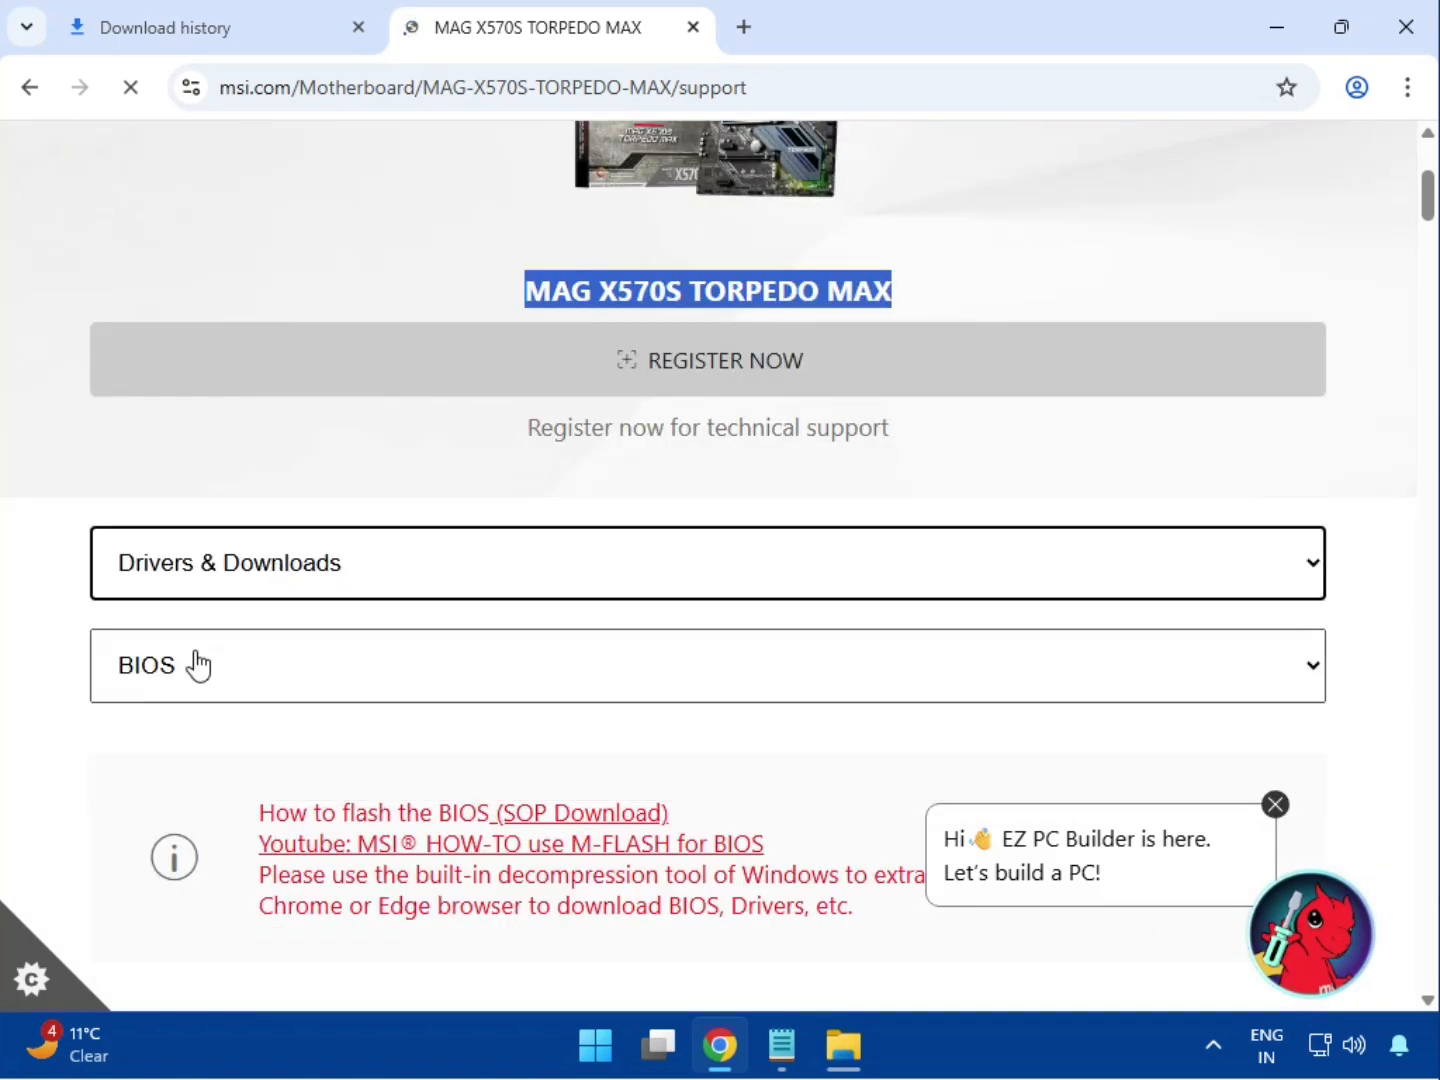
click(163, 664)
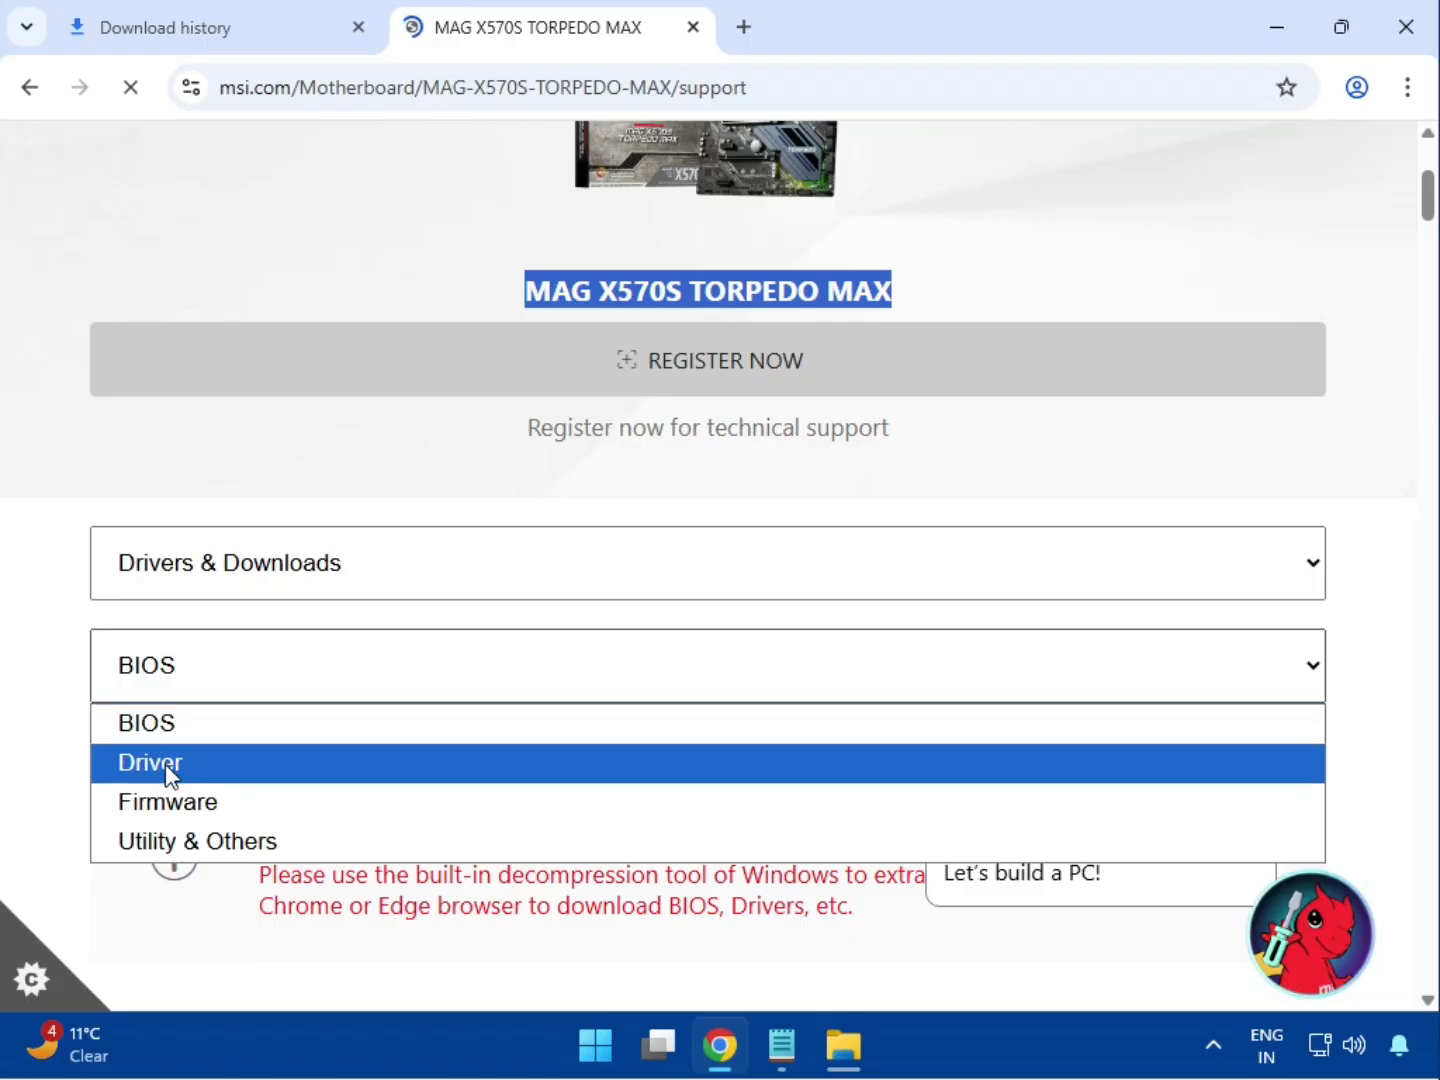
click(166, 765)
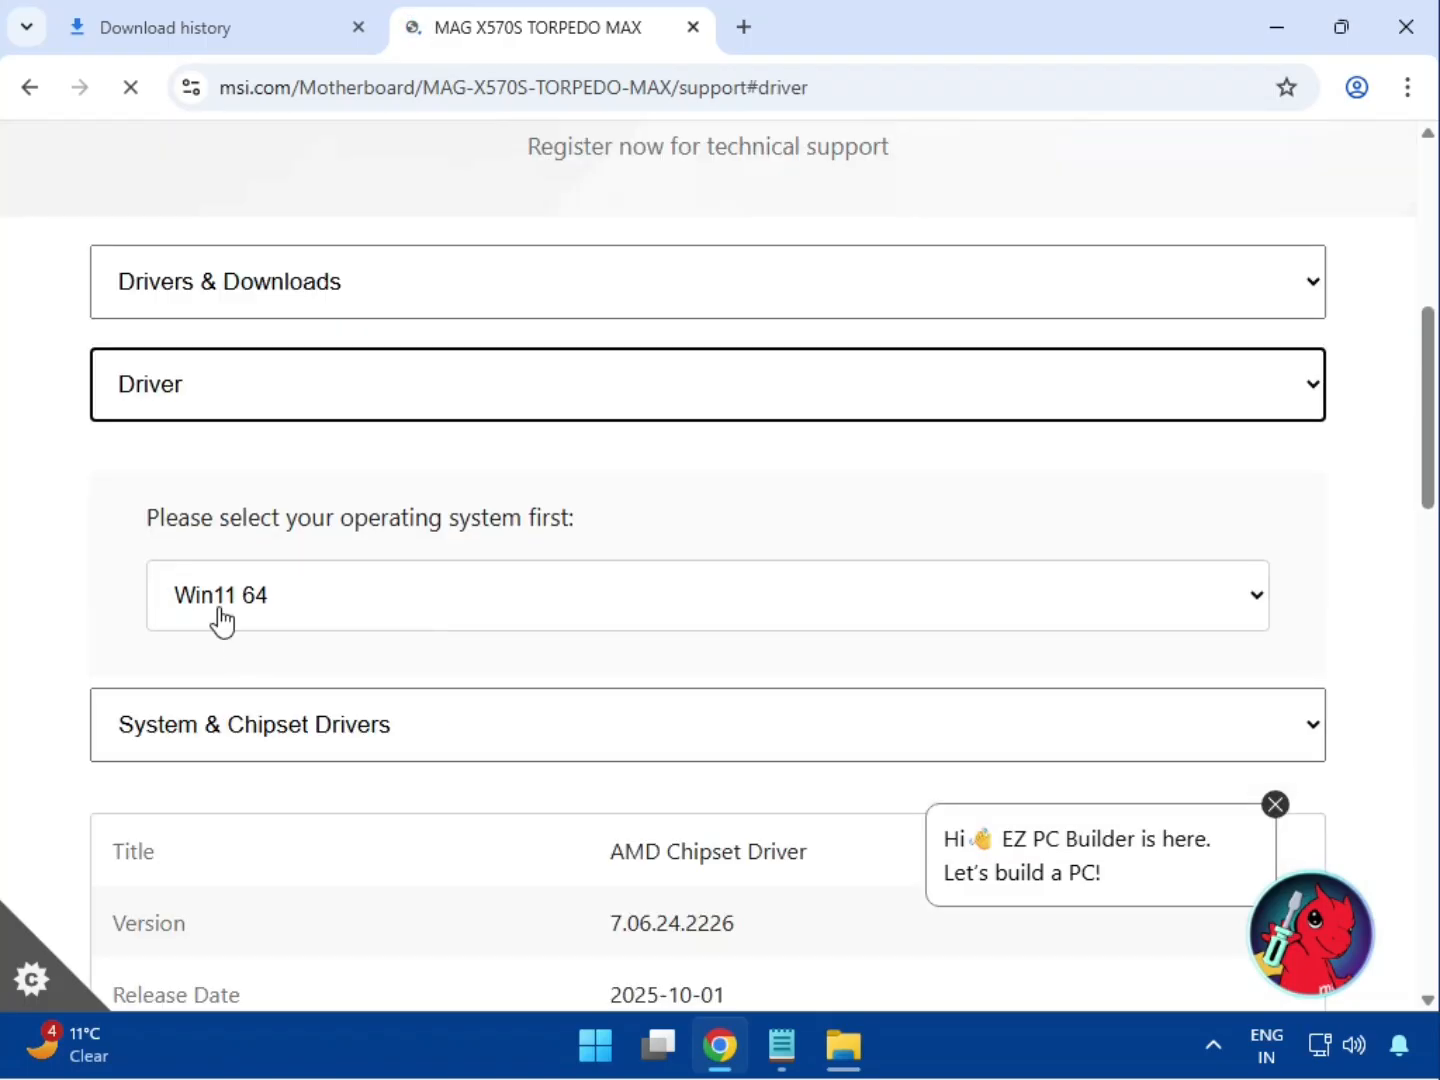
click(221, 617)
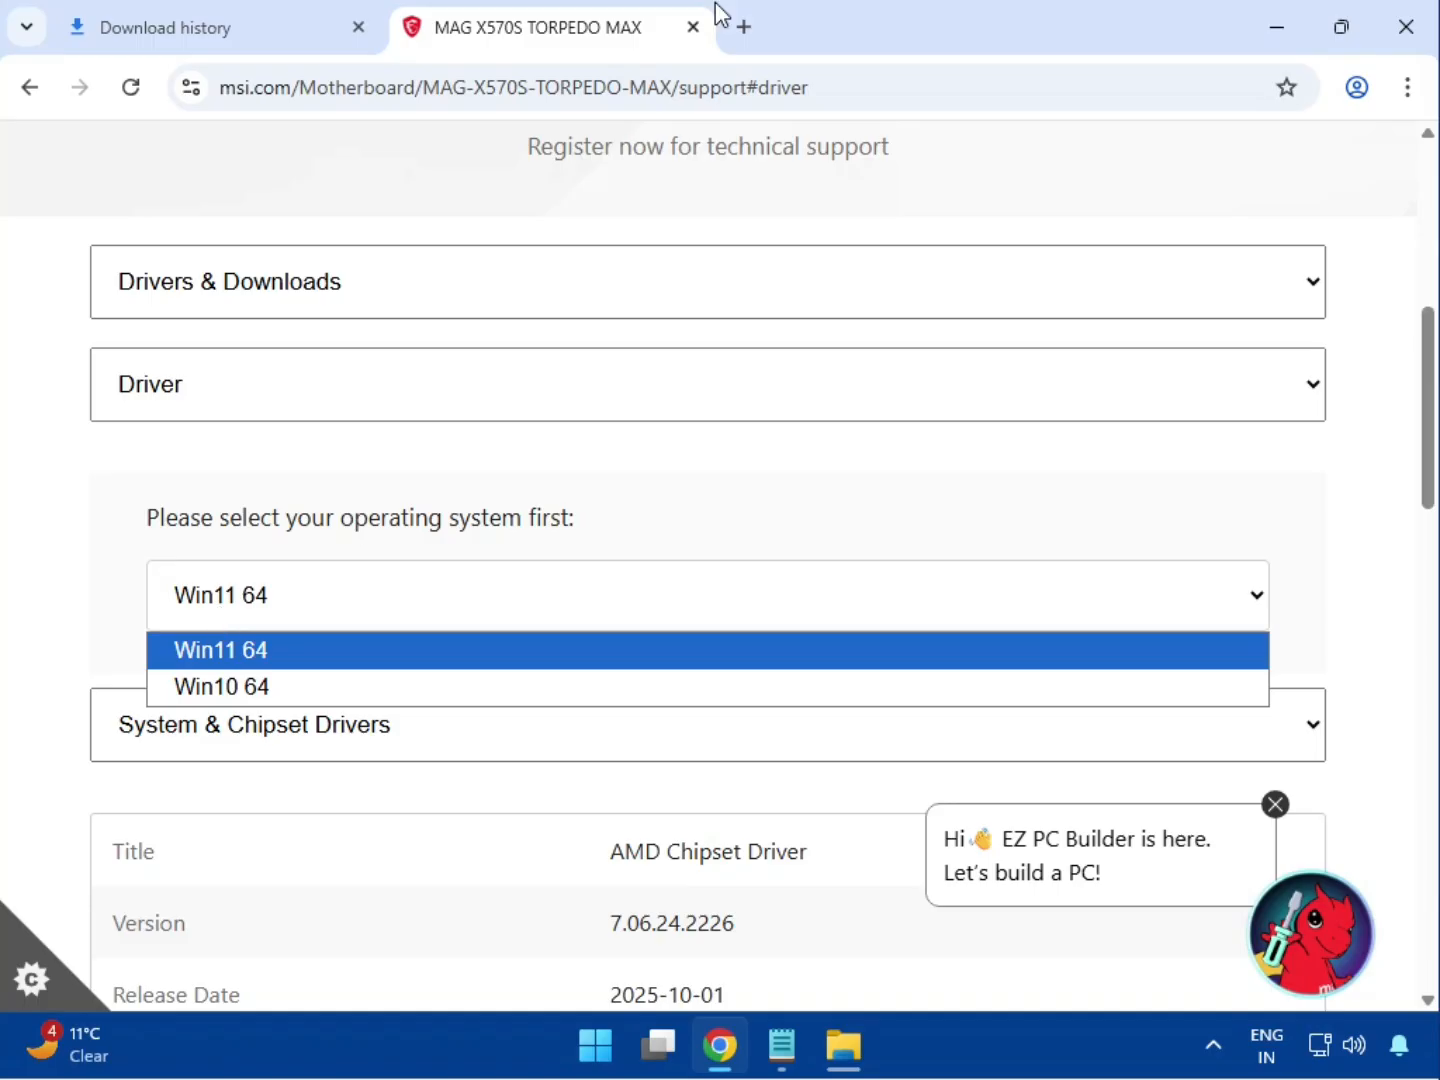
click(233, 652)
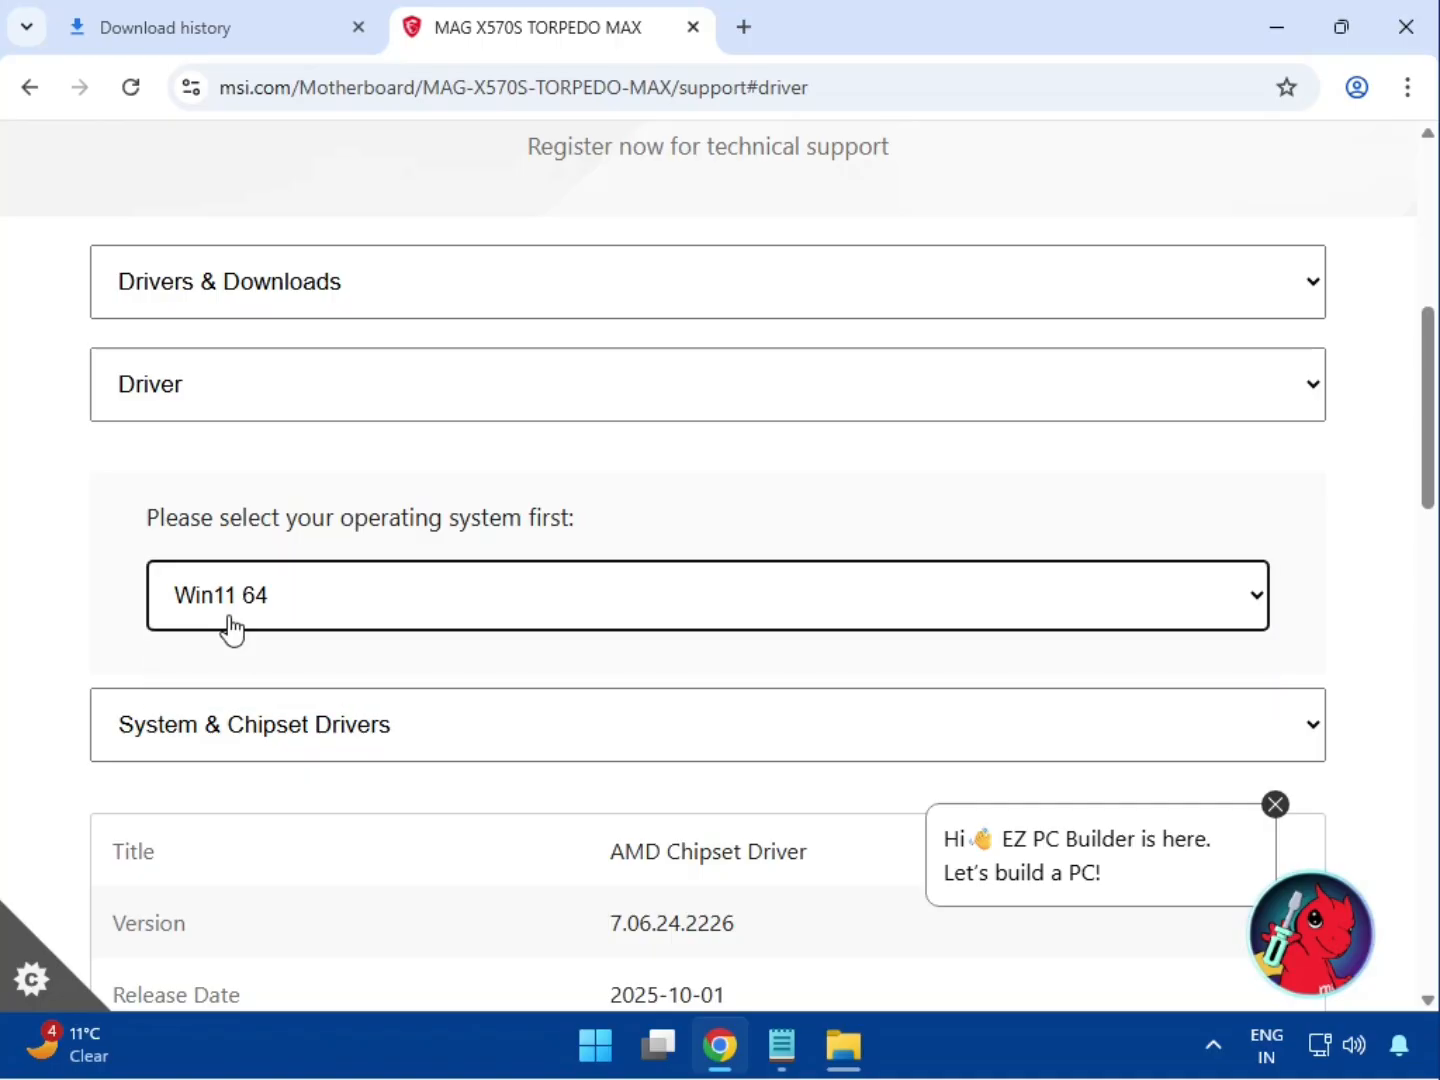
Under System & Chipset Drivers, download AMD Chipset Driver 7.06.24.2226 (72.06 MB)
scroll(64, 644, down, 2)
scroll(65, 643, down, 2)
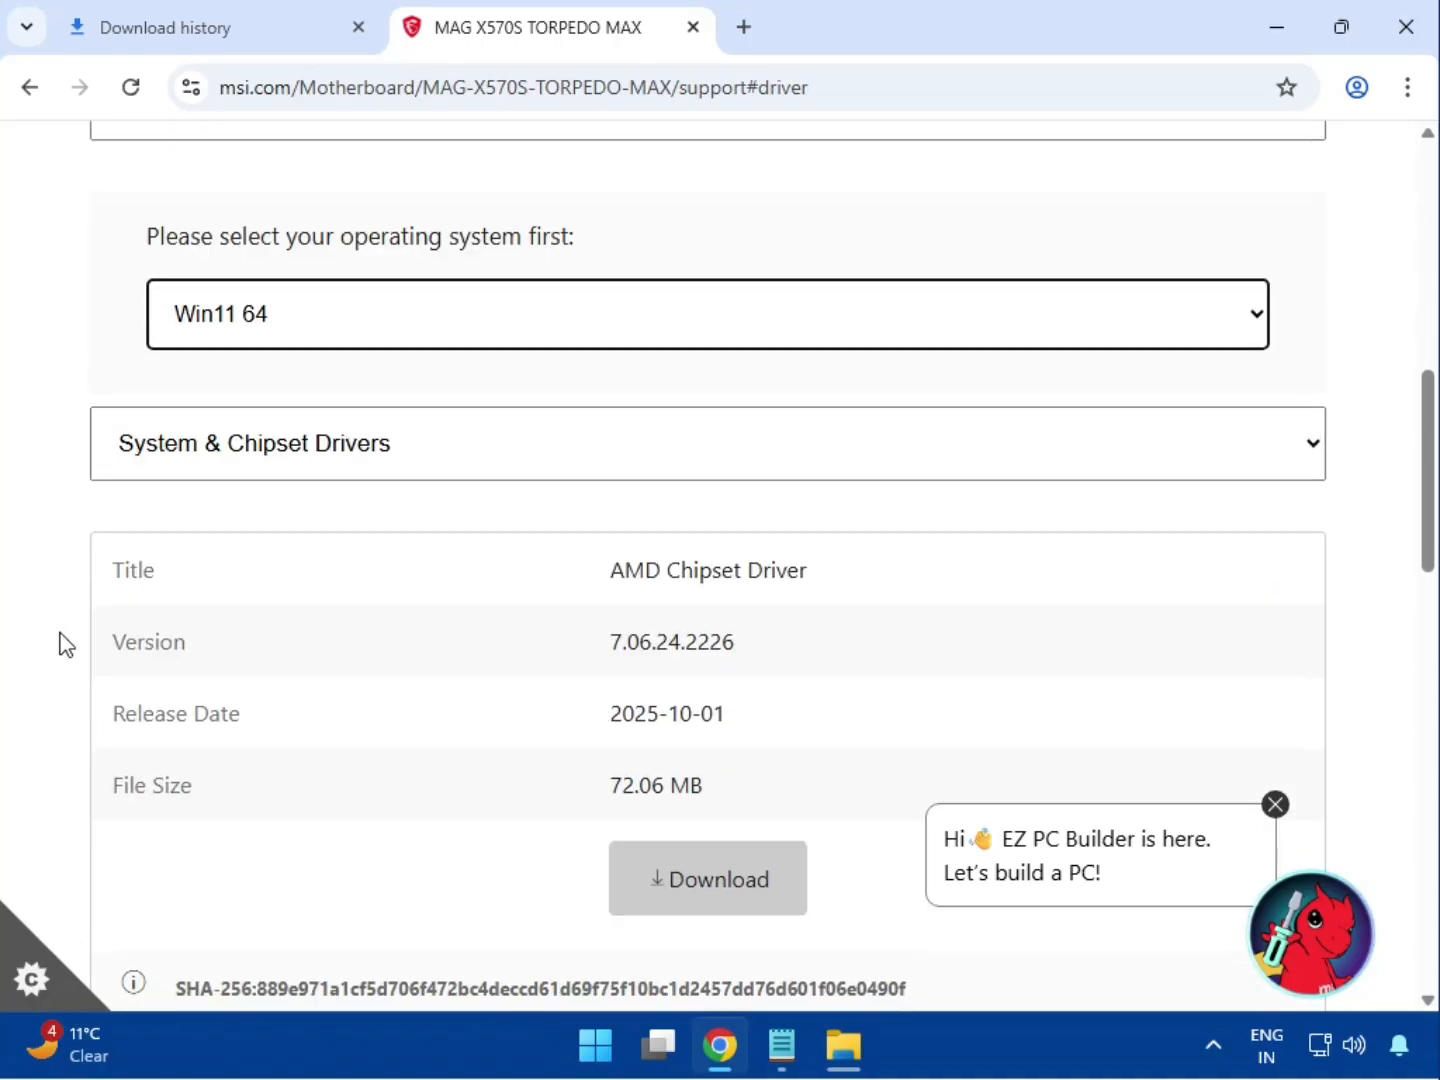
click(274, 476)
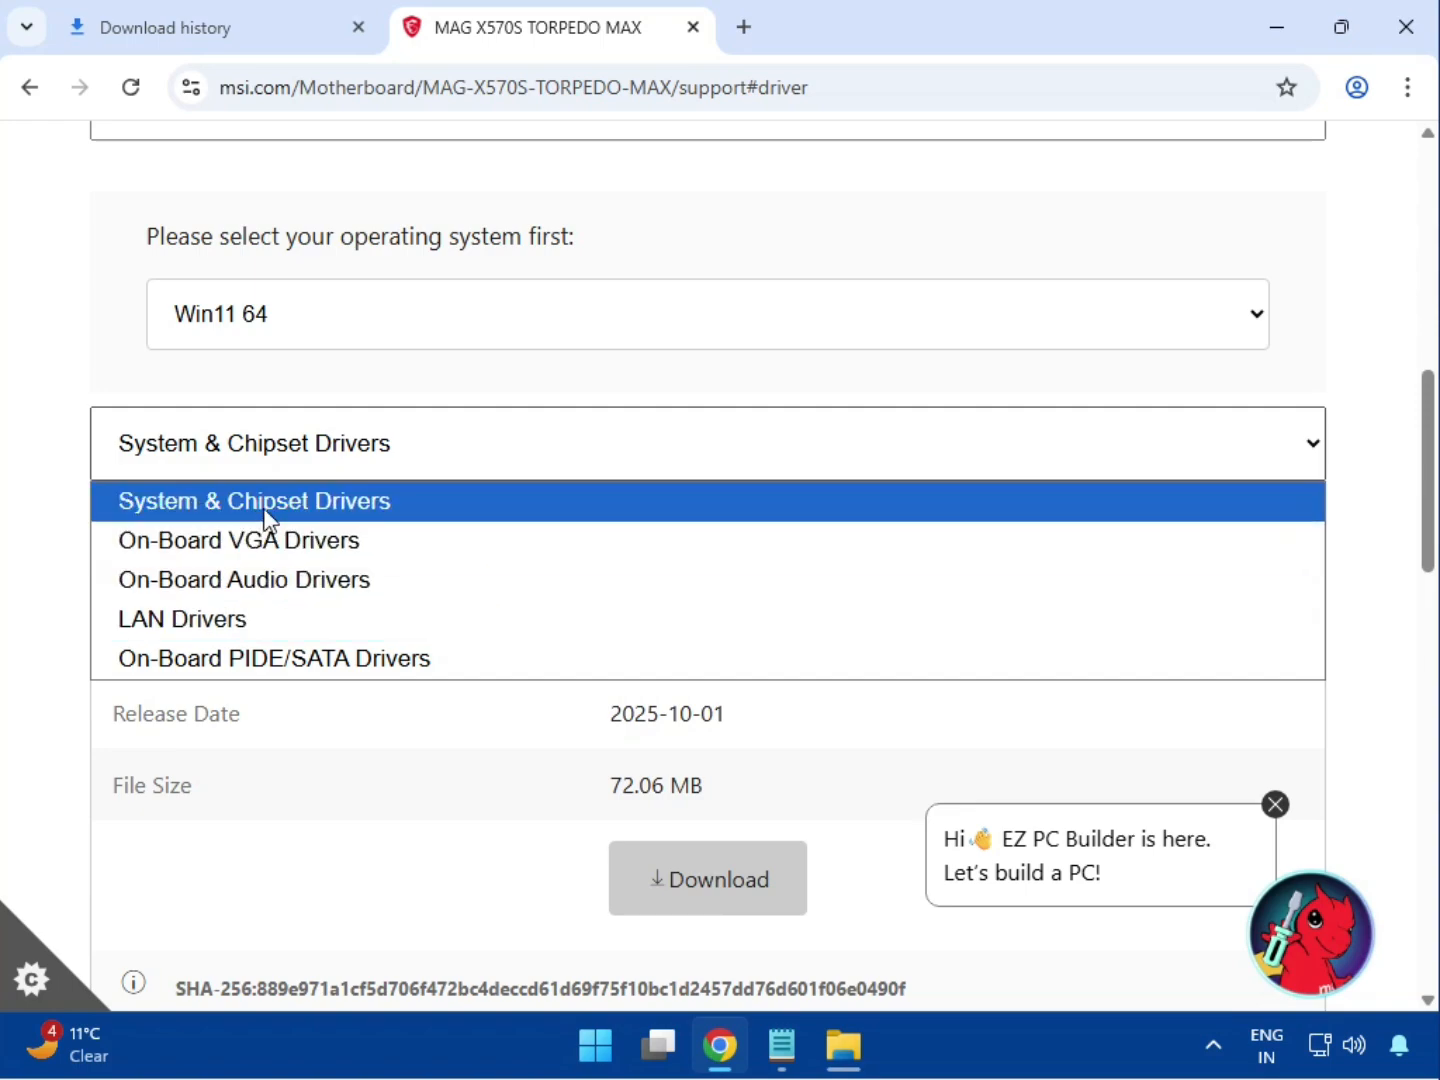
click(265, 517)
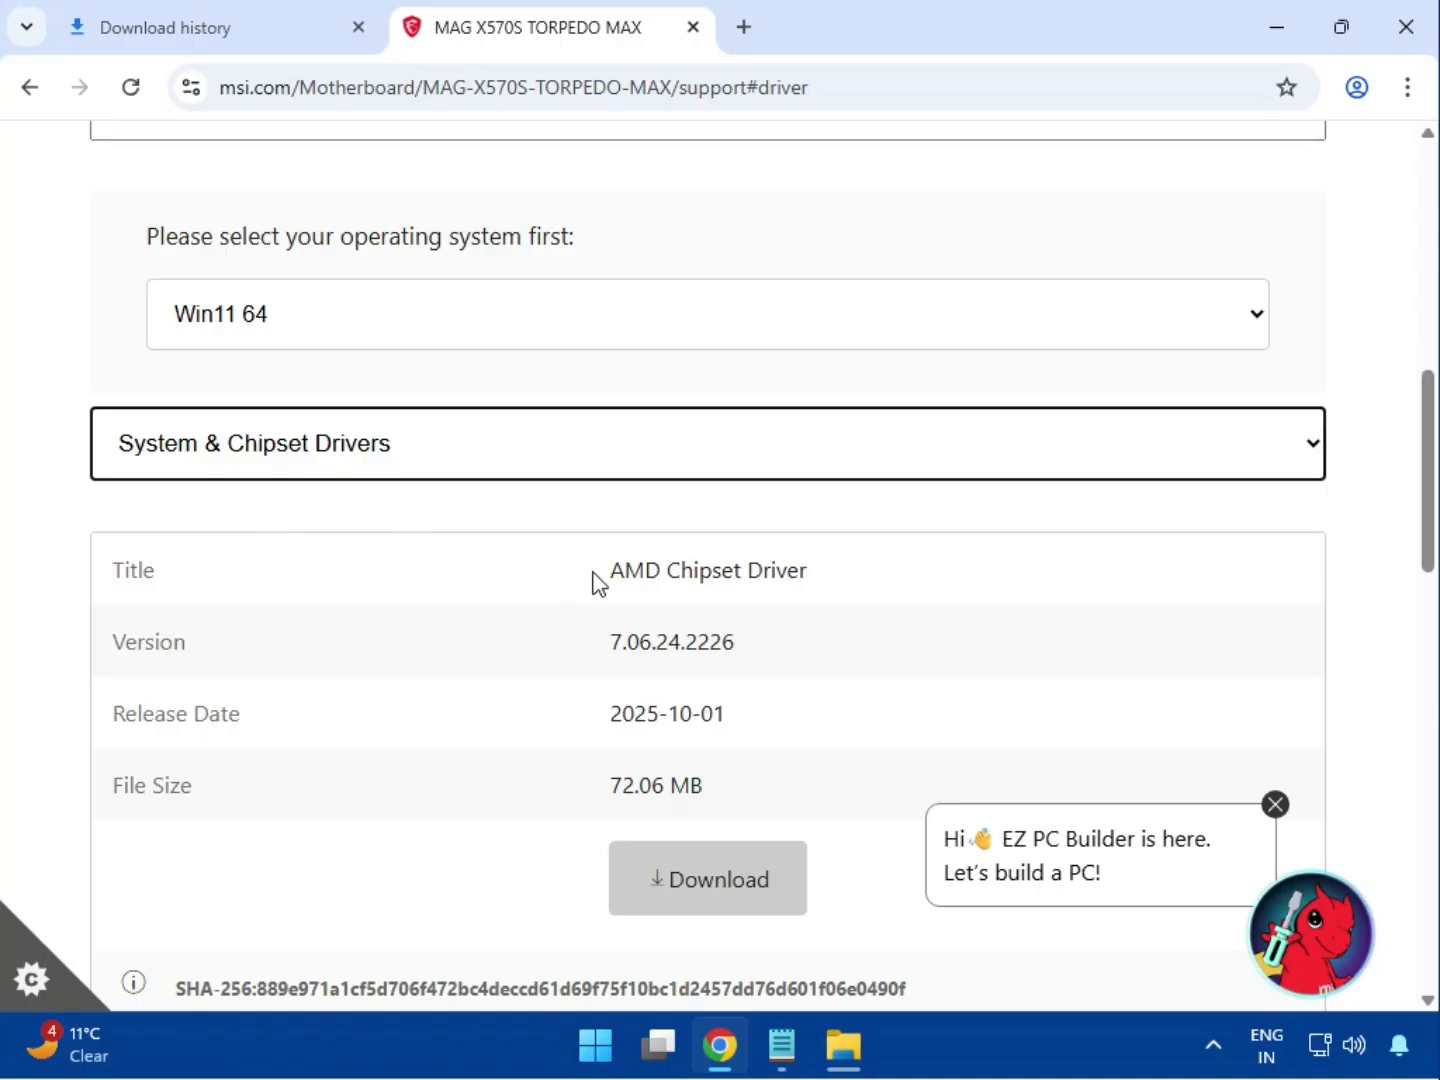
drag(615, 571, 869, 585)
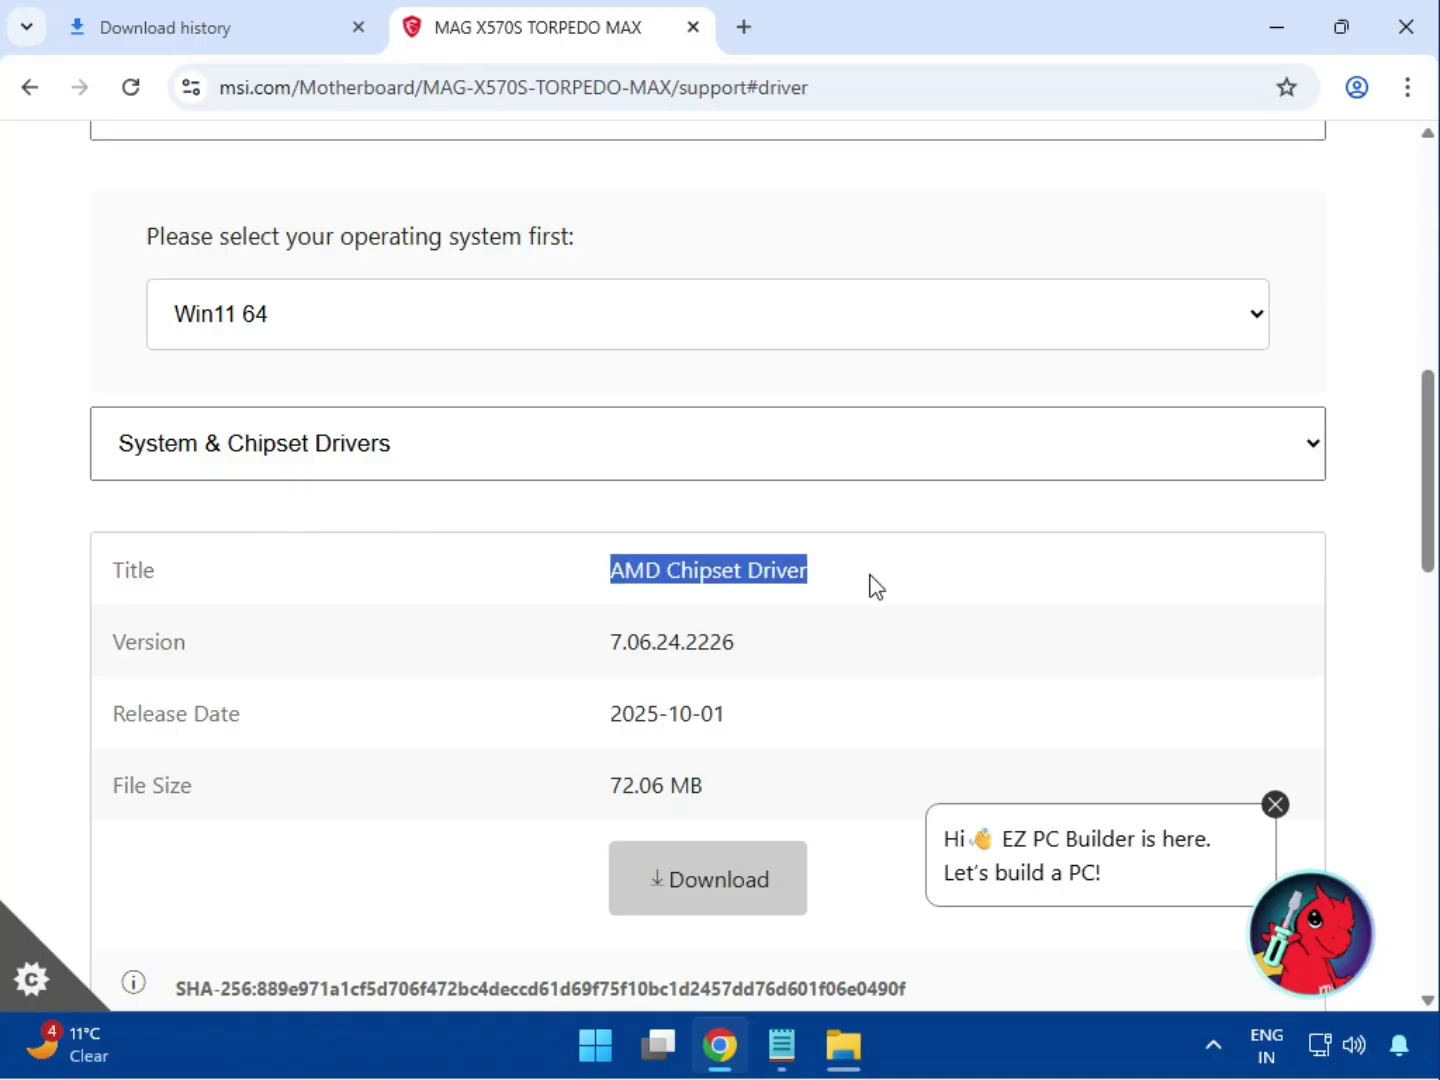
click(723, 900)
click(243, 470)
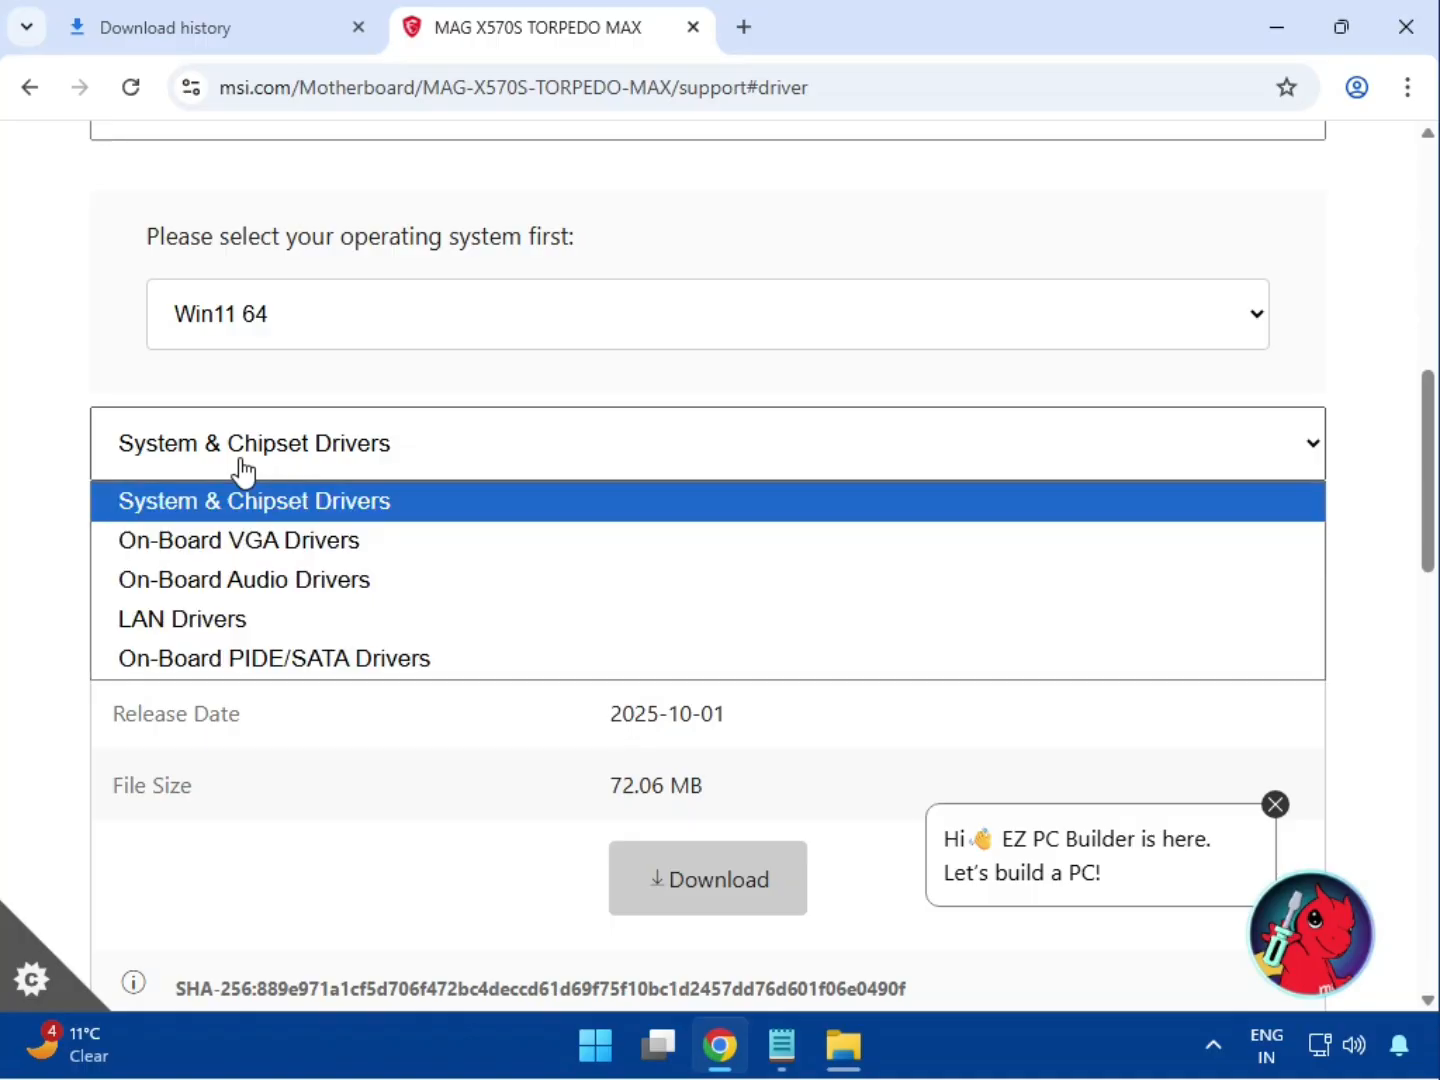
Download the AMD Graphics Drivers from On-Board VGA and the Realtek HD Universal audio driver
click(249, 544)
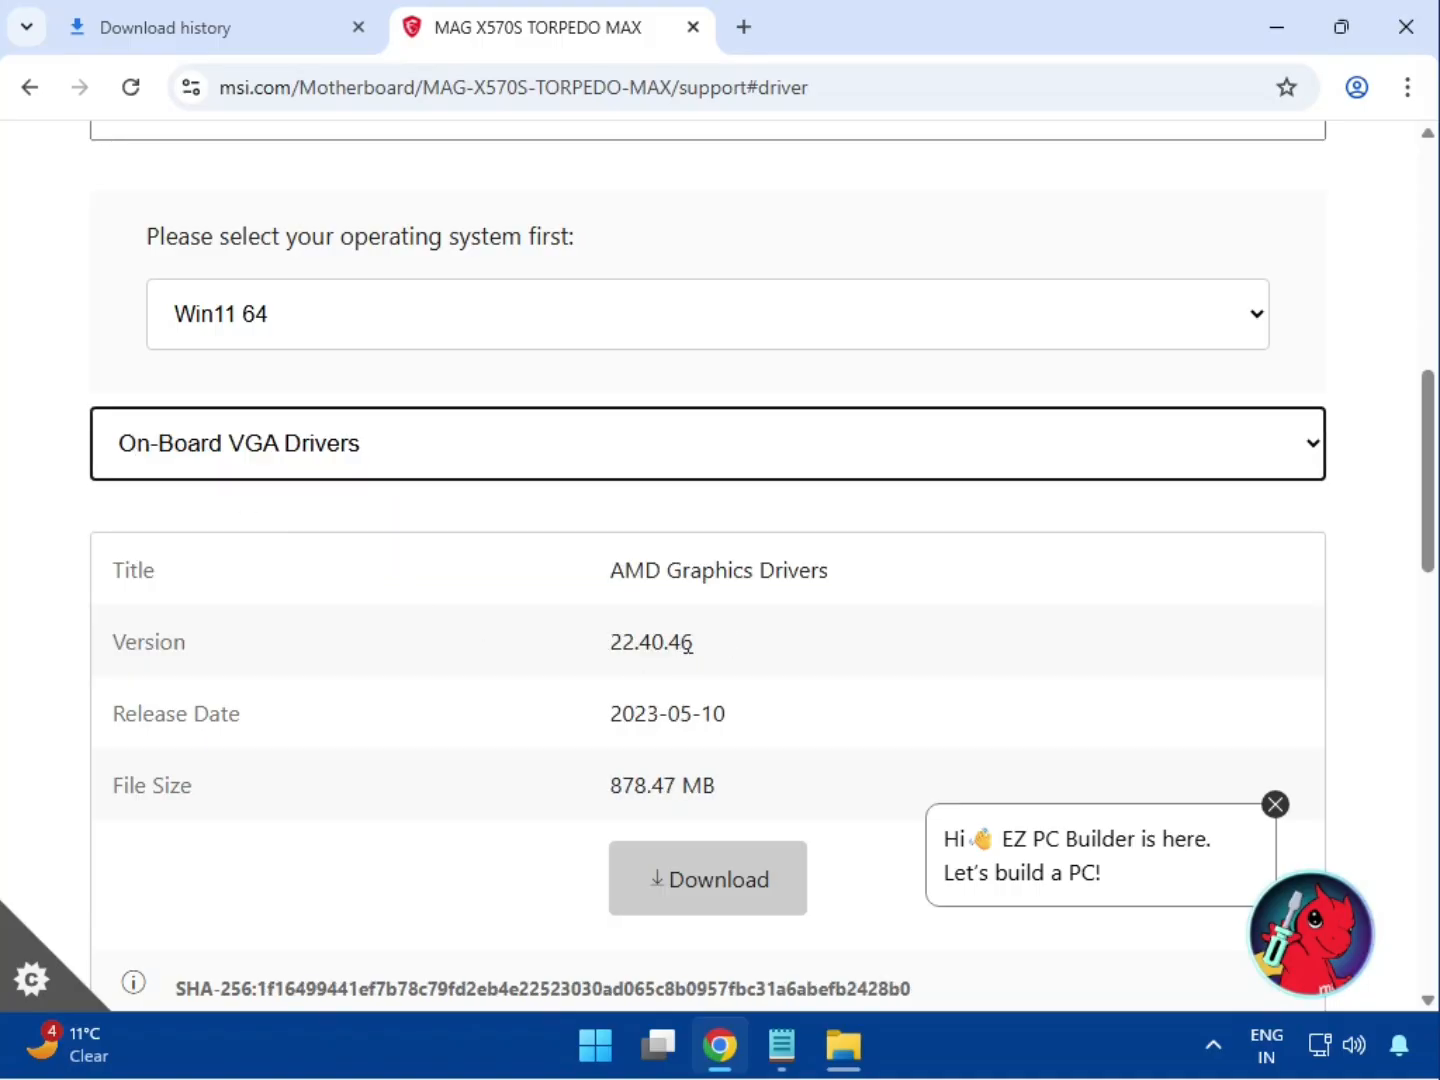
drag(613, 571, 885, 585)
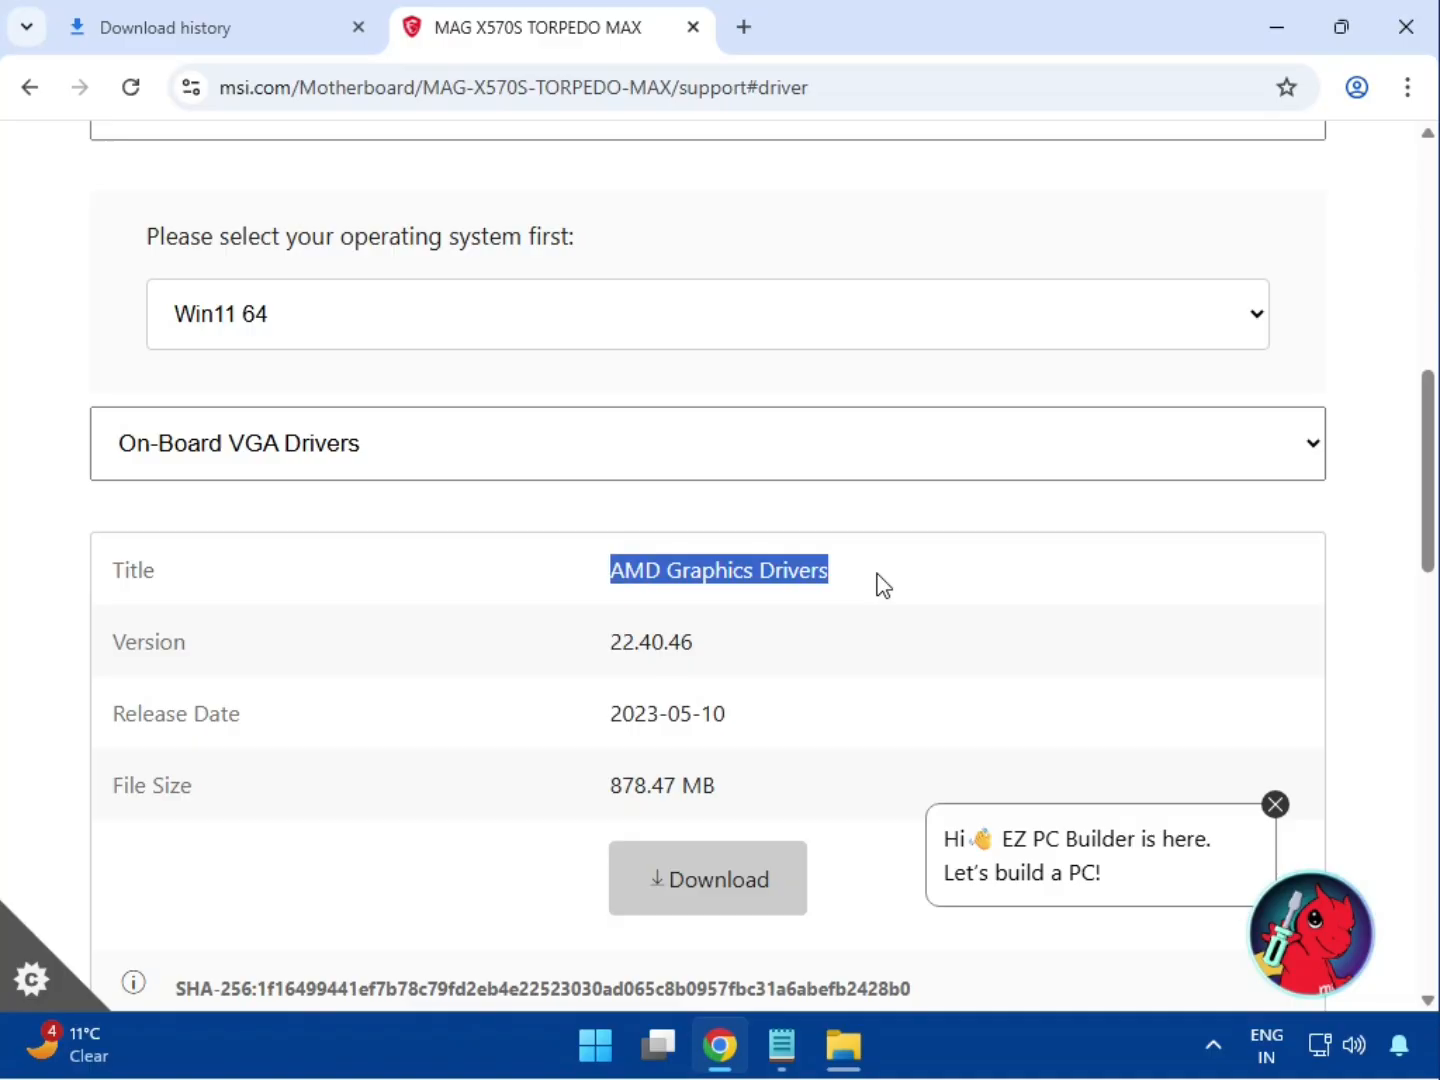
click(700, 905)
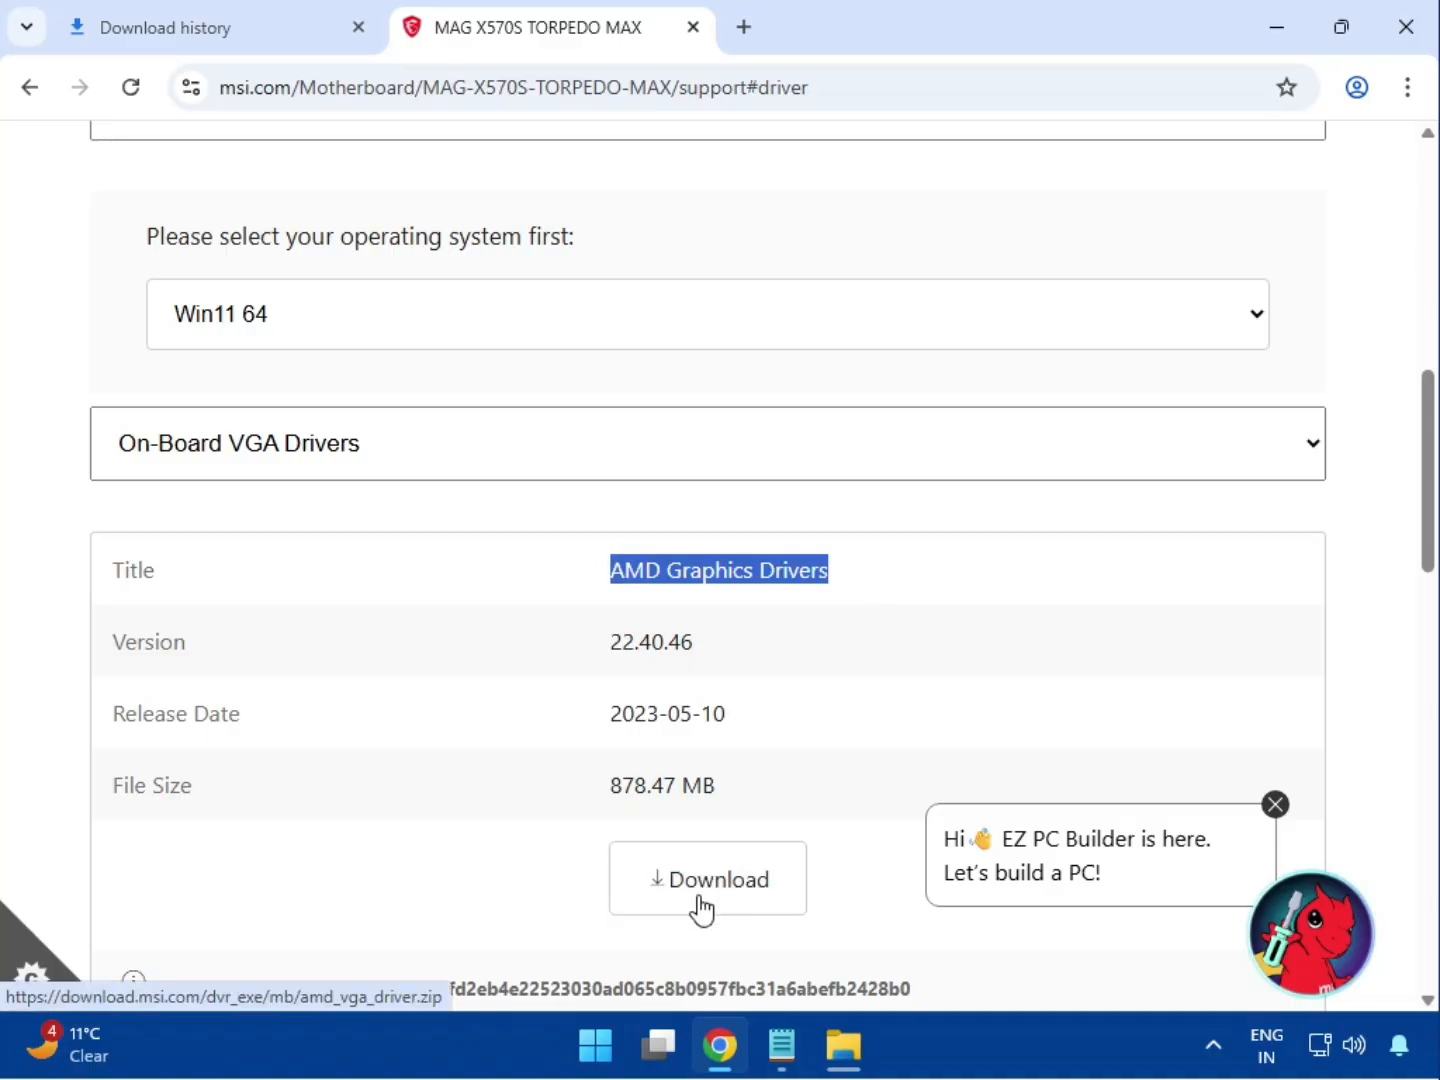
click(283, 467)
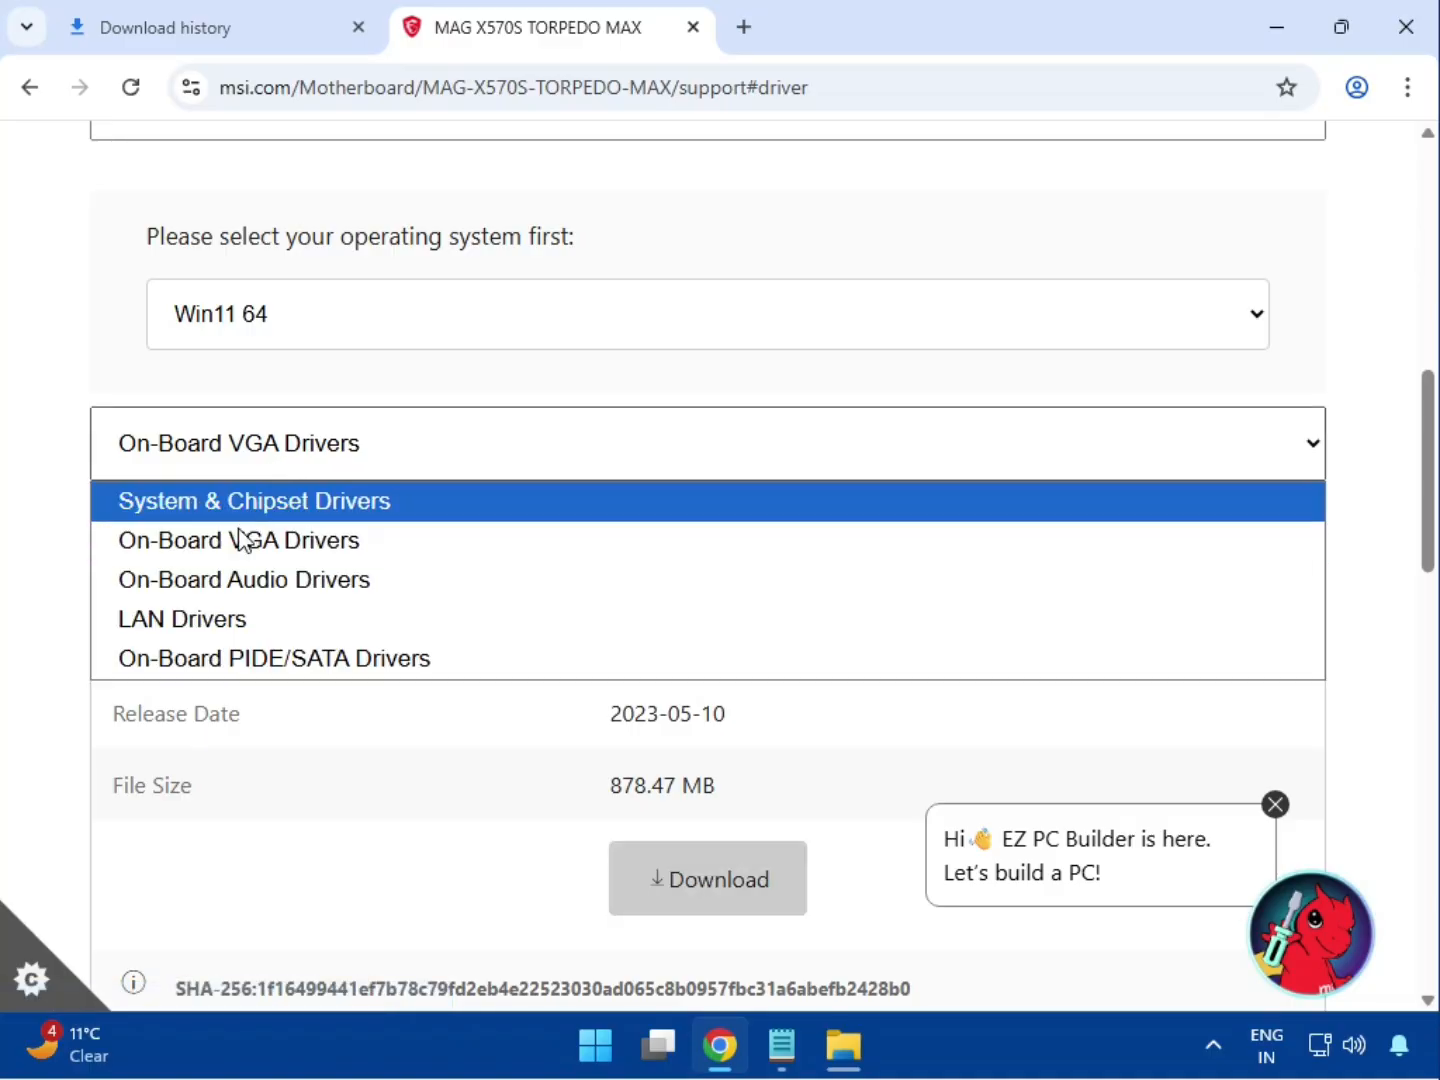
click(229, 581)
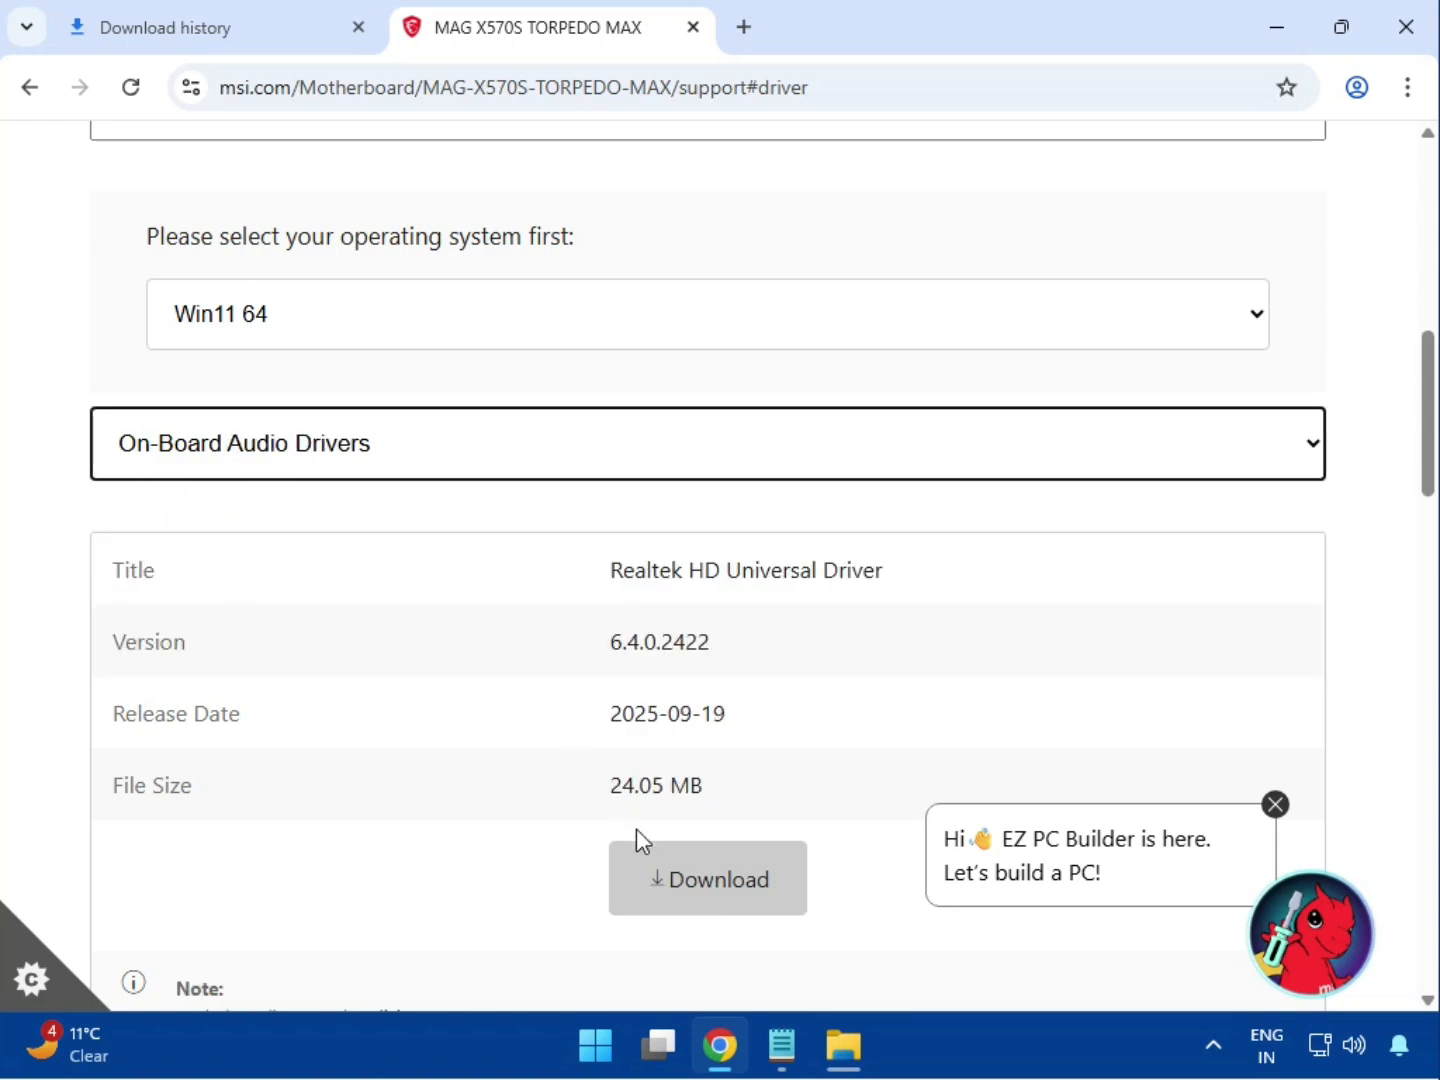
click(661, 867)
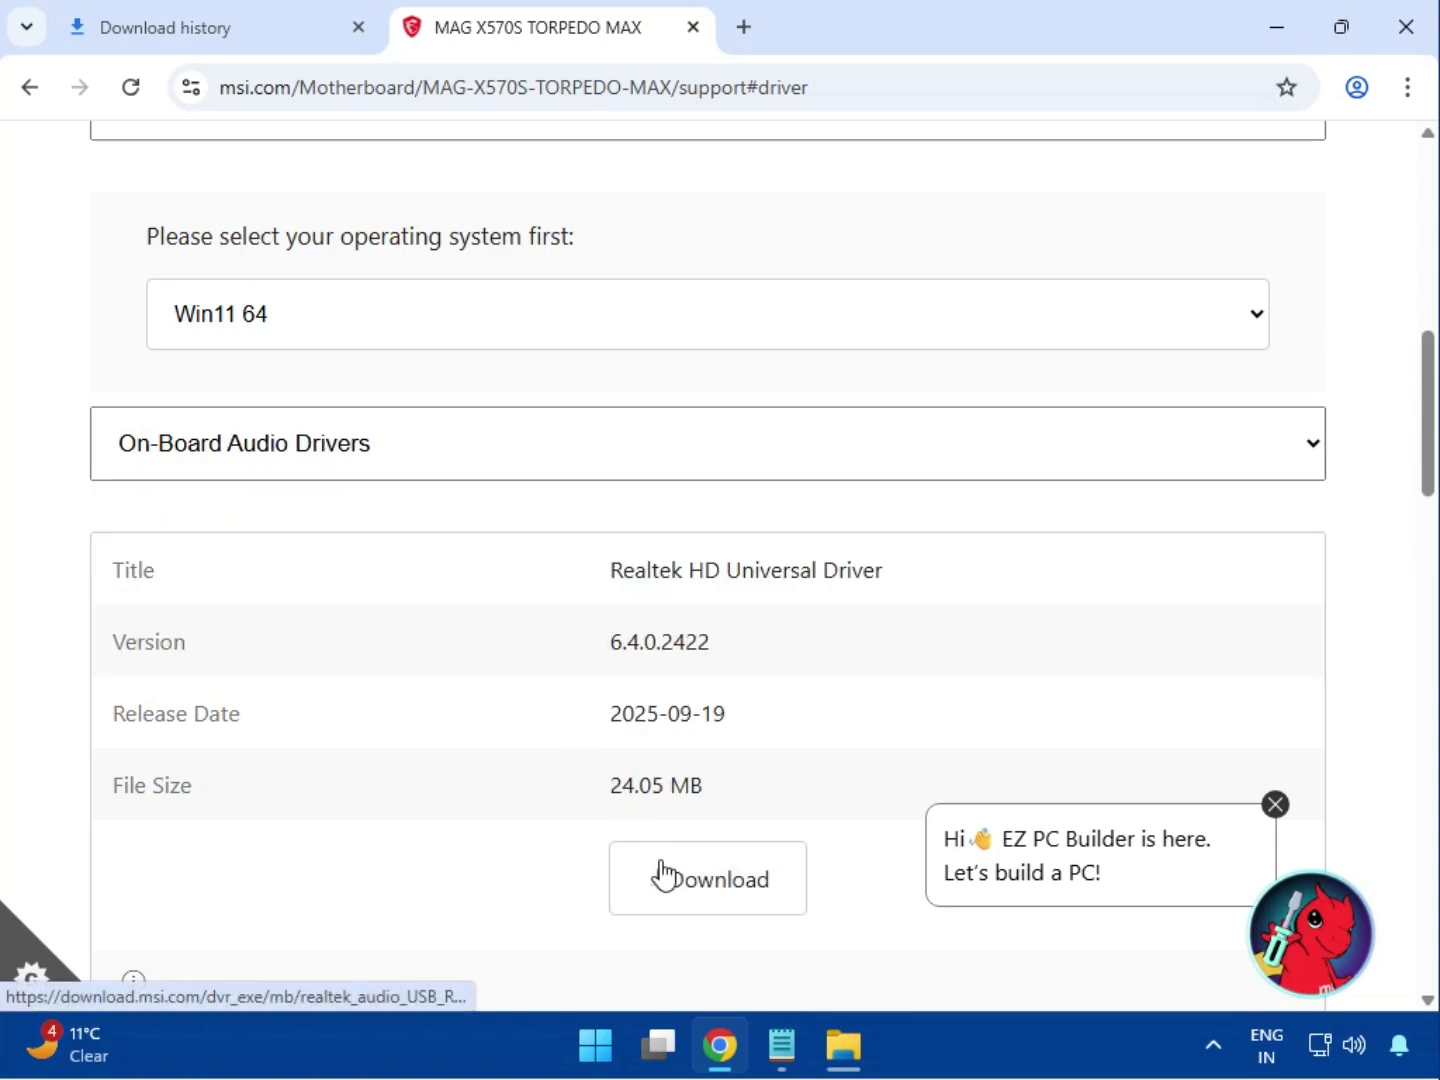
Switch to the LAN Drivers category and review the Ethernet driver listing
click(288, 474)
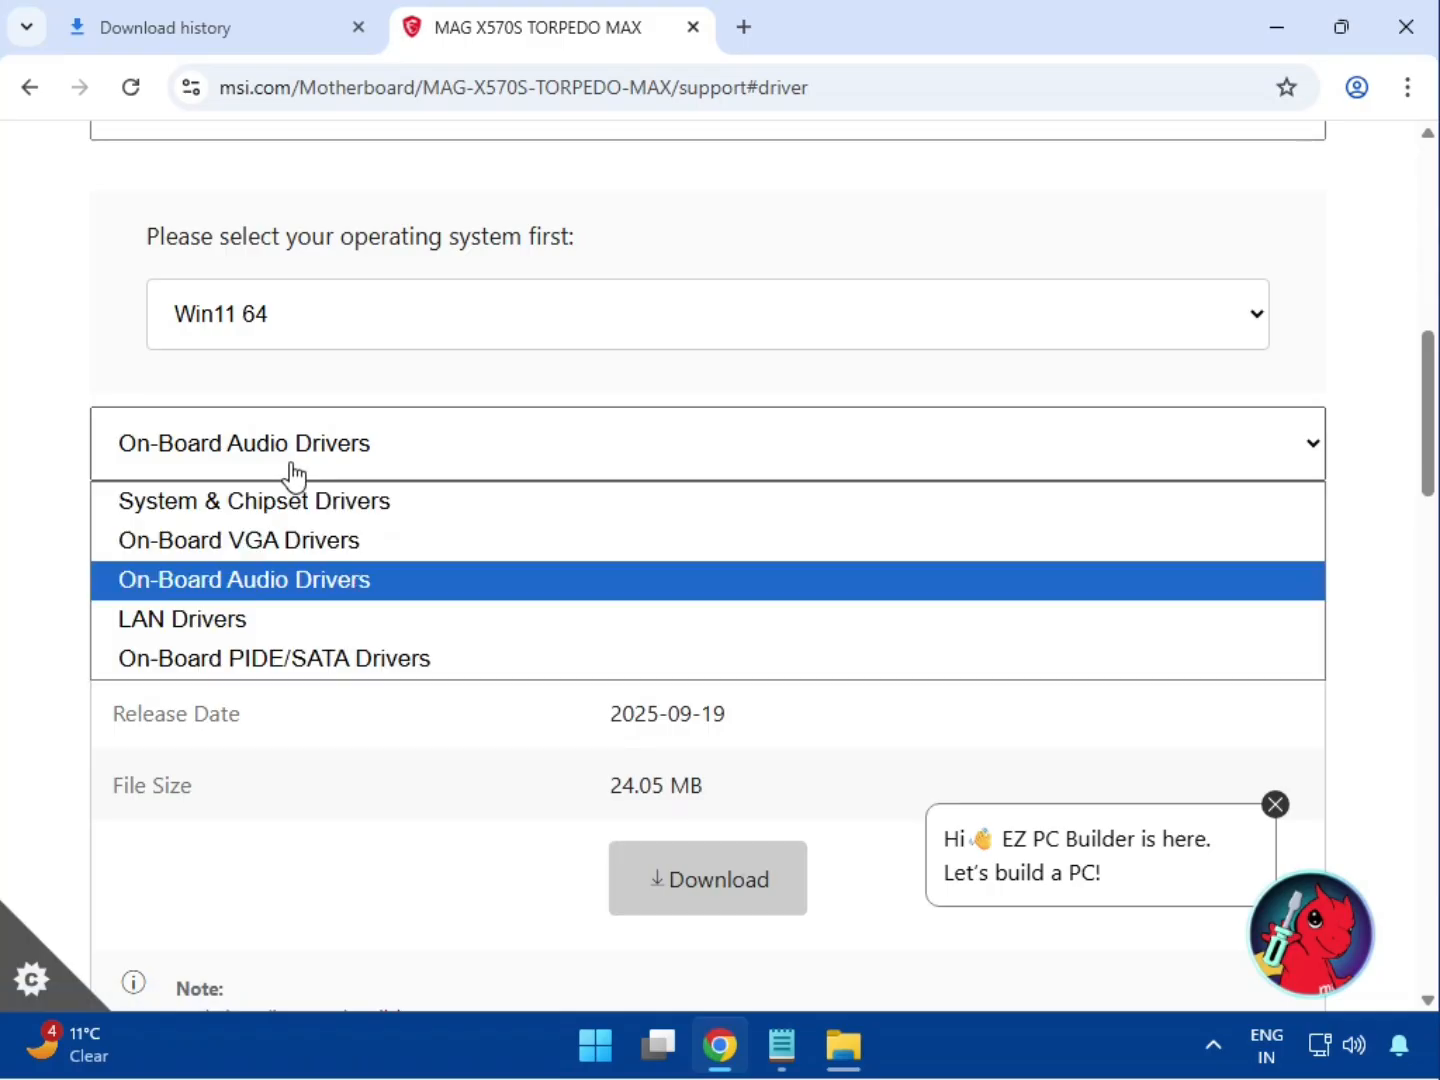
click(292, 616)
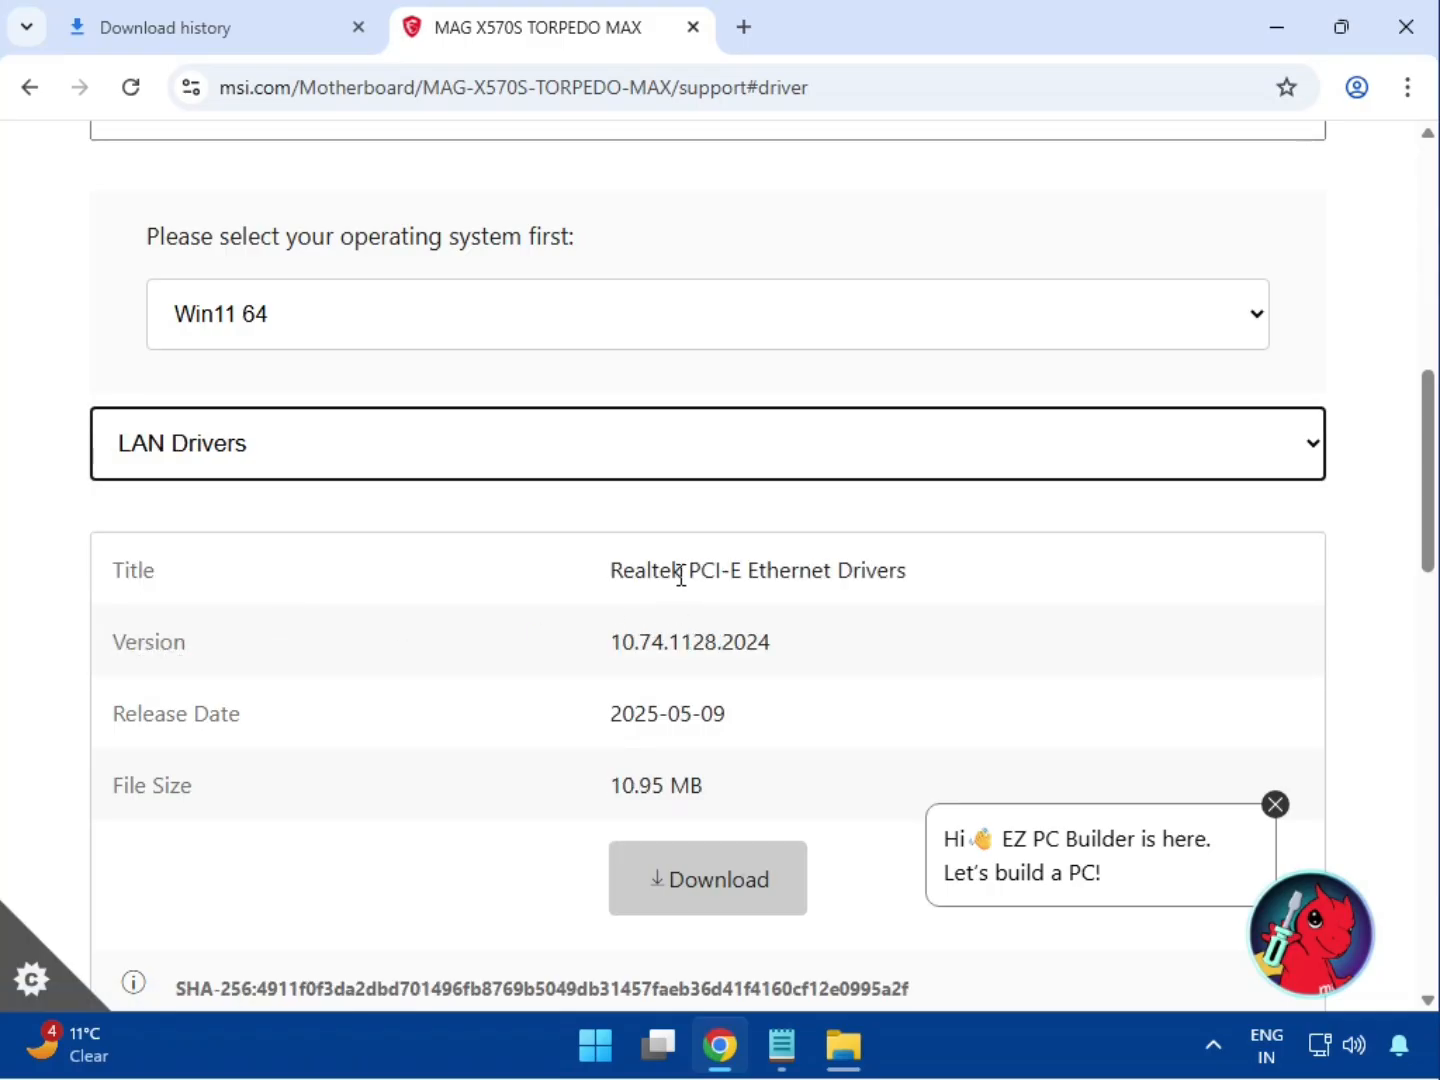
drag(688, 571, 938, 589)
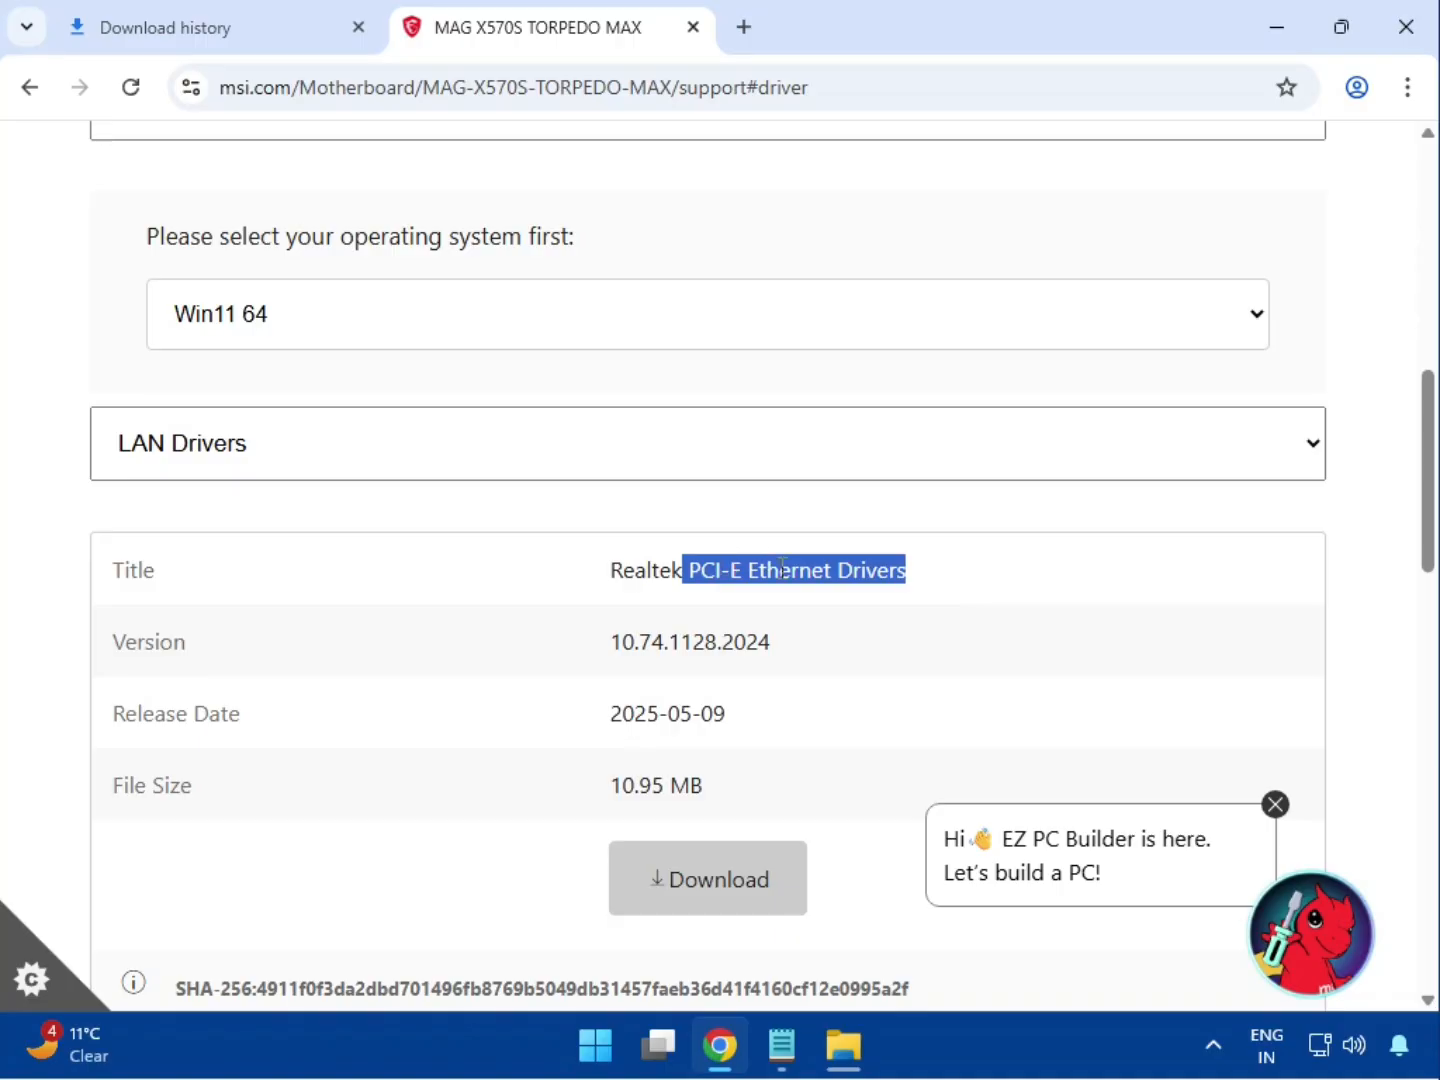
scroll(709, 886, down, 4)
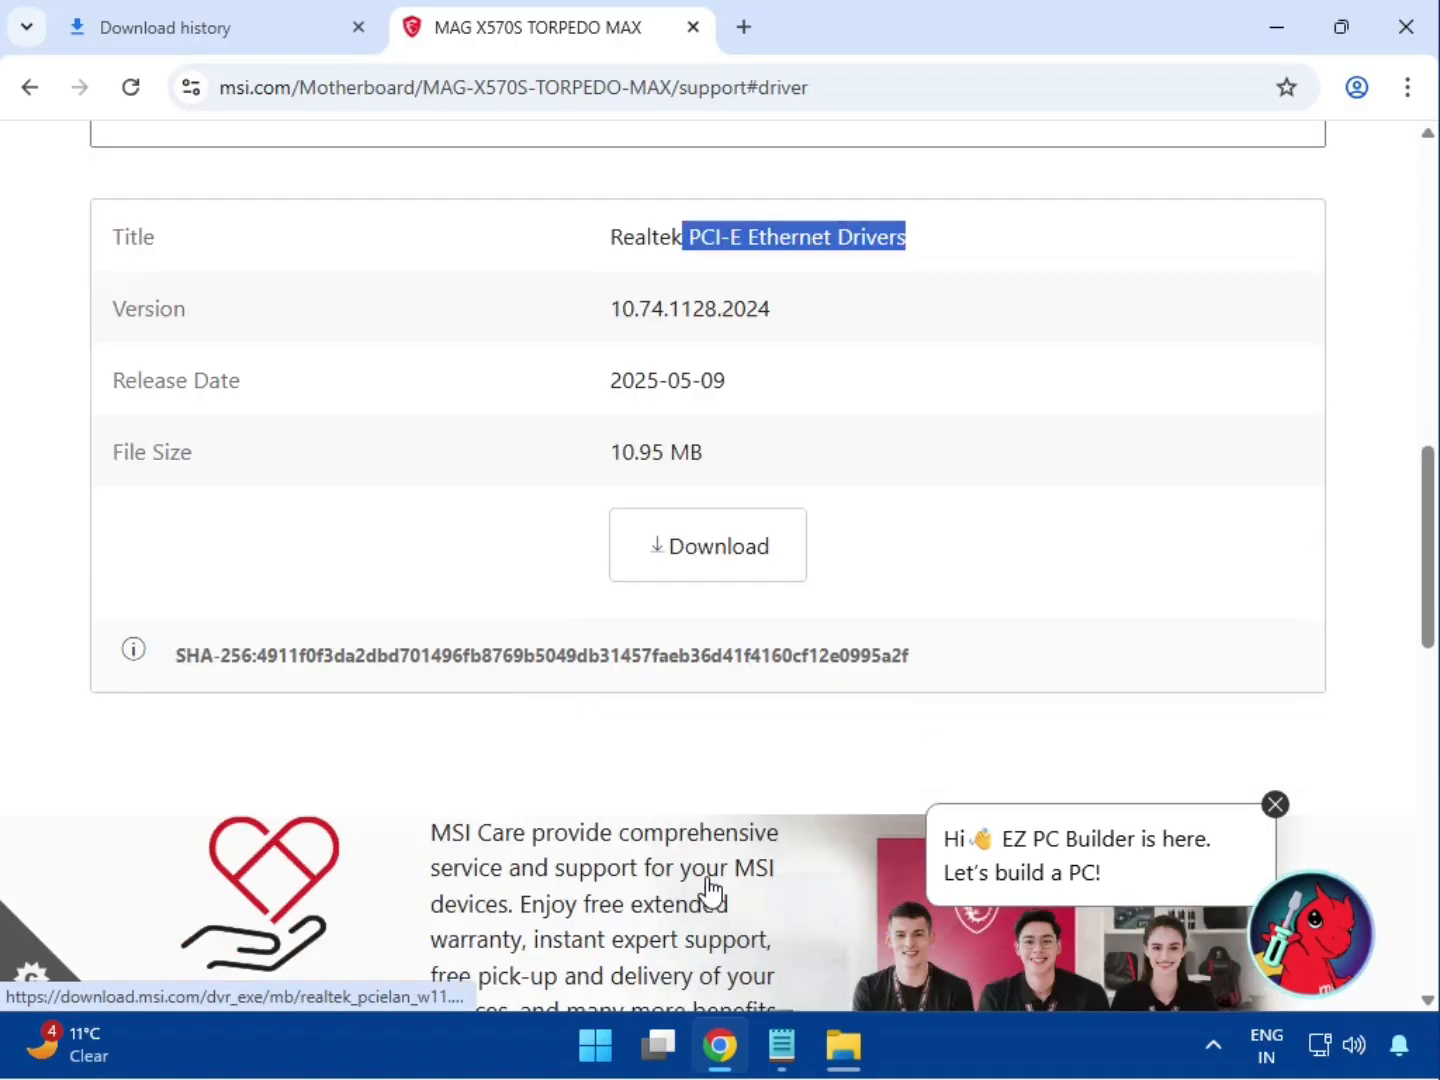
scroll(709, 877, up, 3)
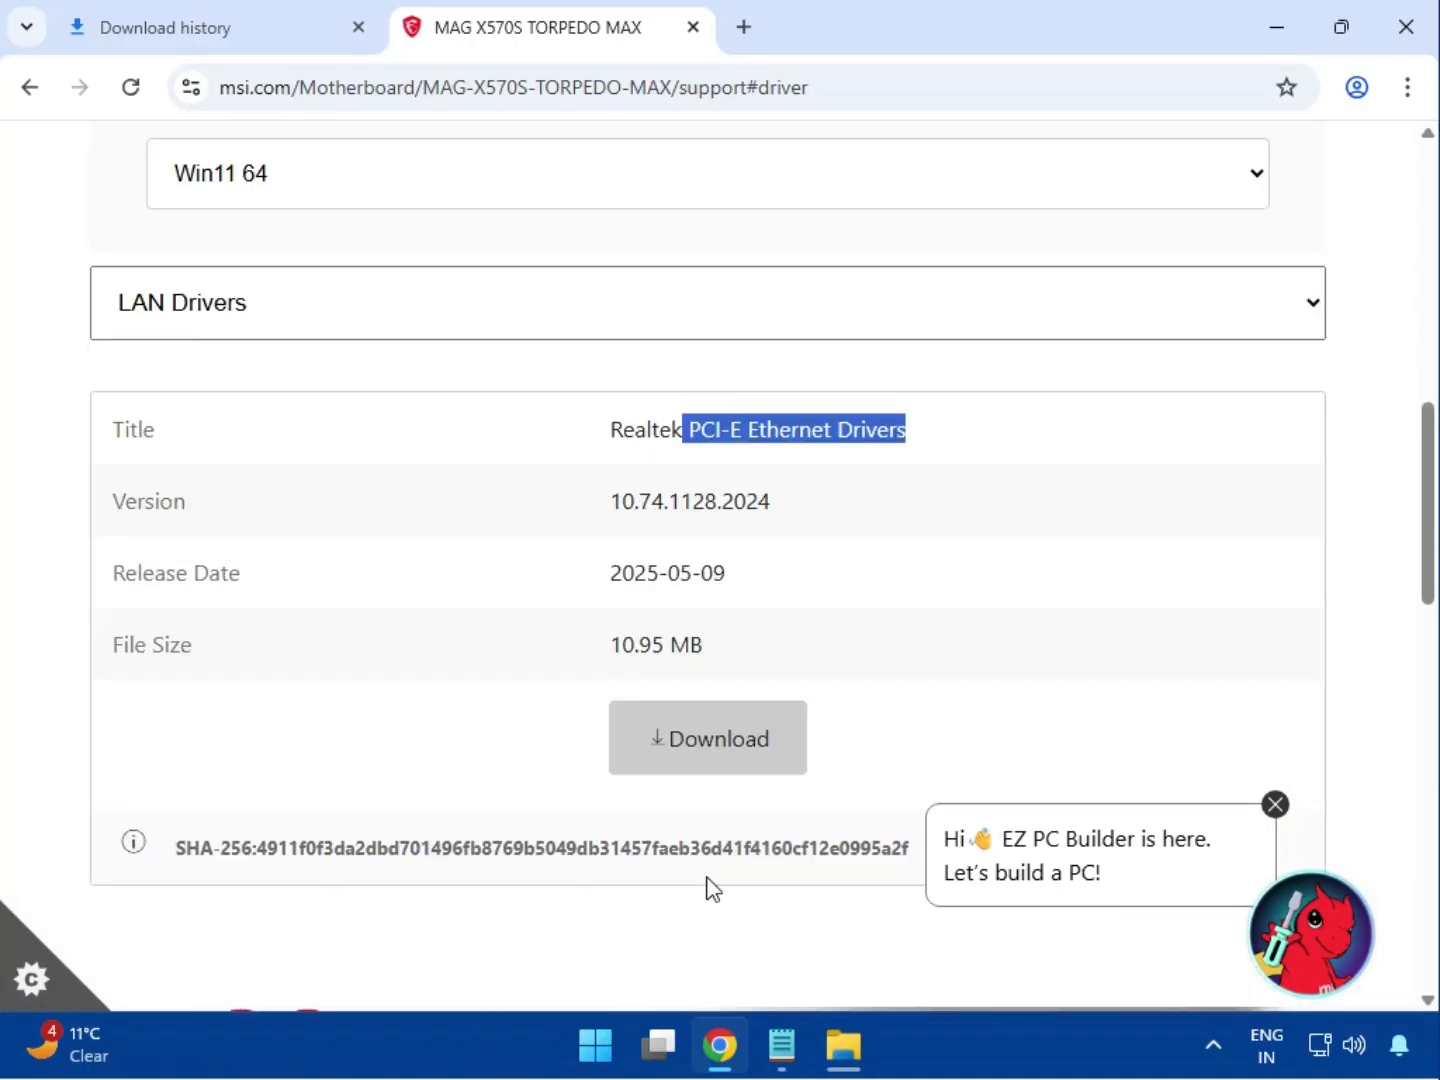
scroll(709, 888, up, 1)
scroll(709, 887, up, 1)
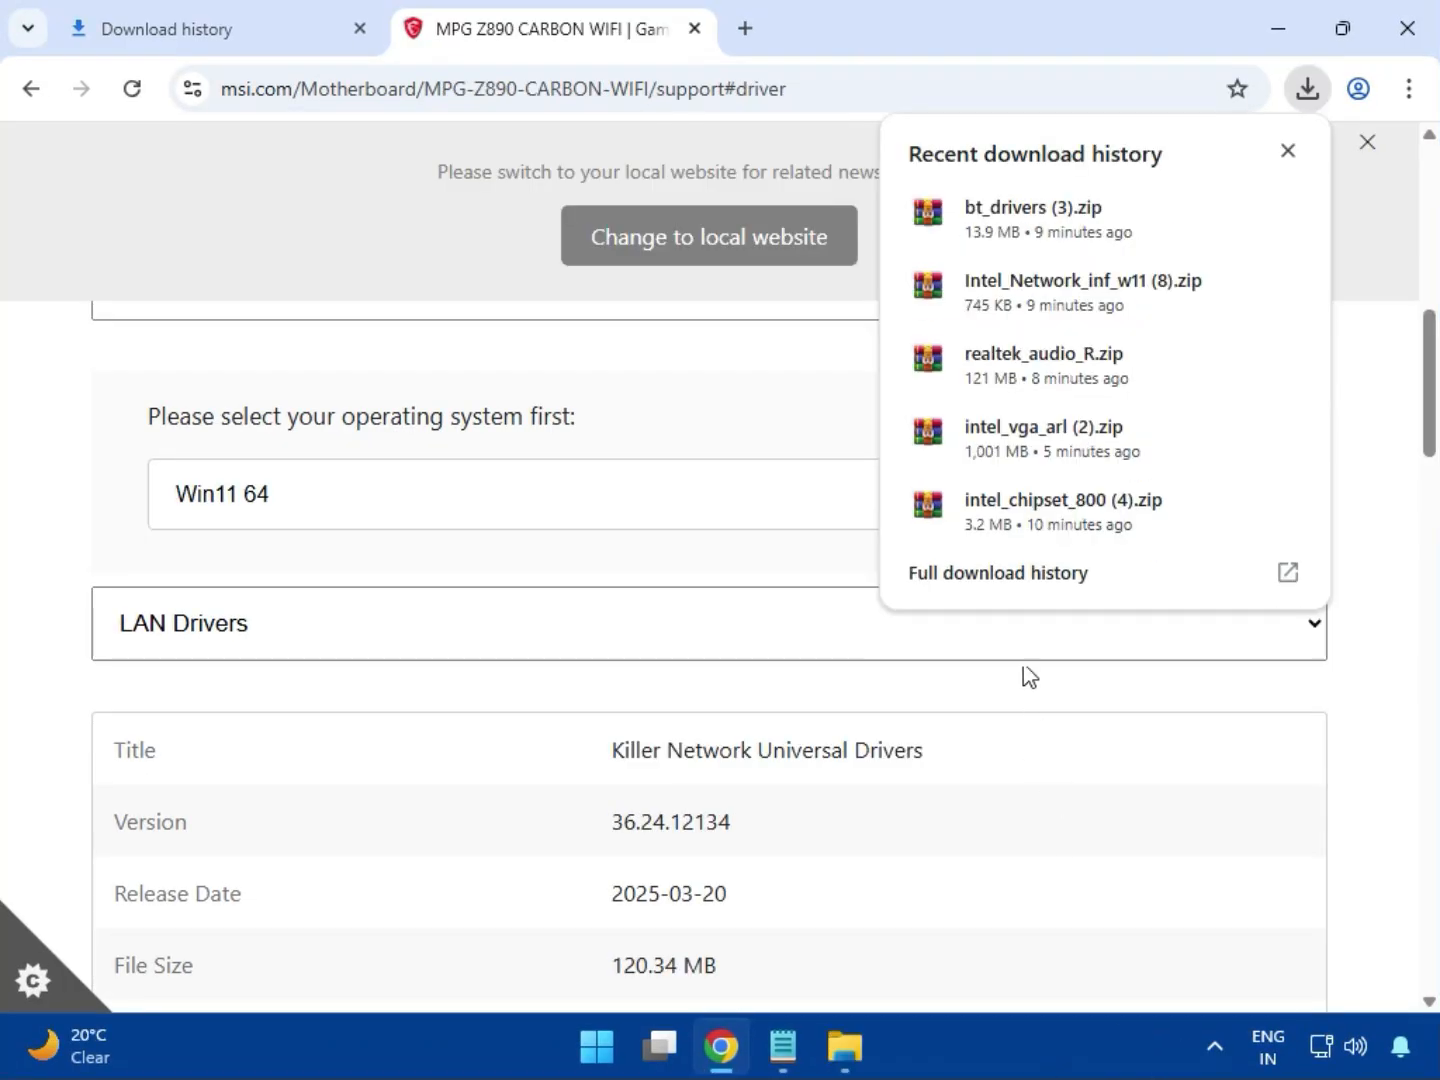
From Chrome's full download history, show bt_drivers (3).zip in its Downloads folder
click(962, 589)
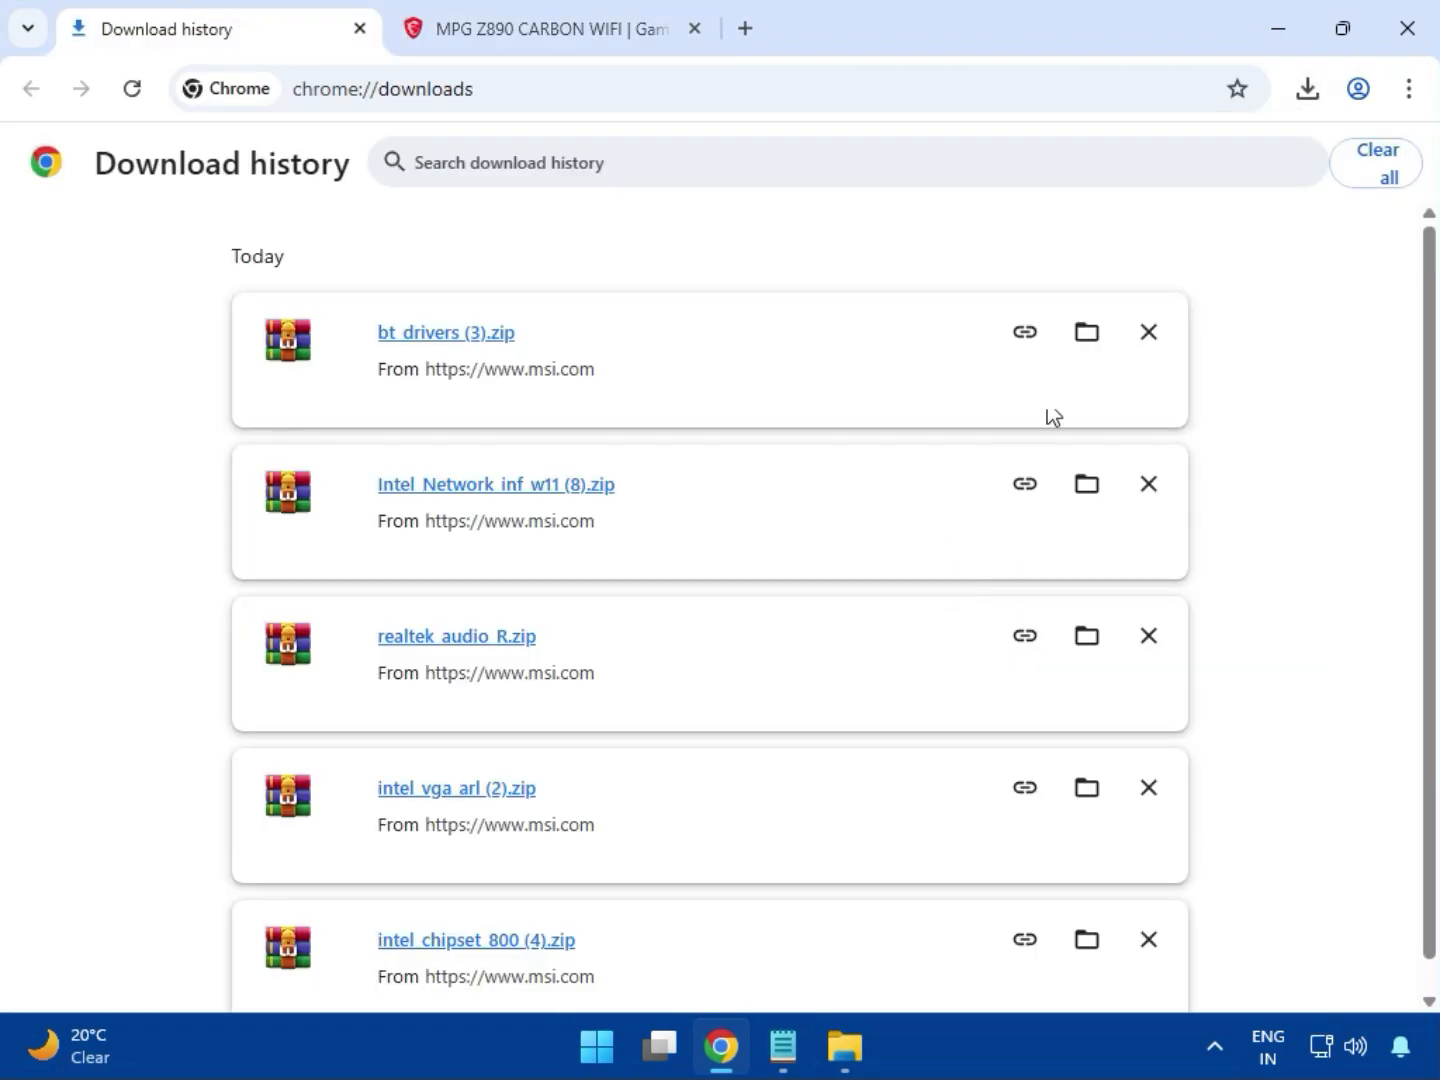
click(1083, 337)
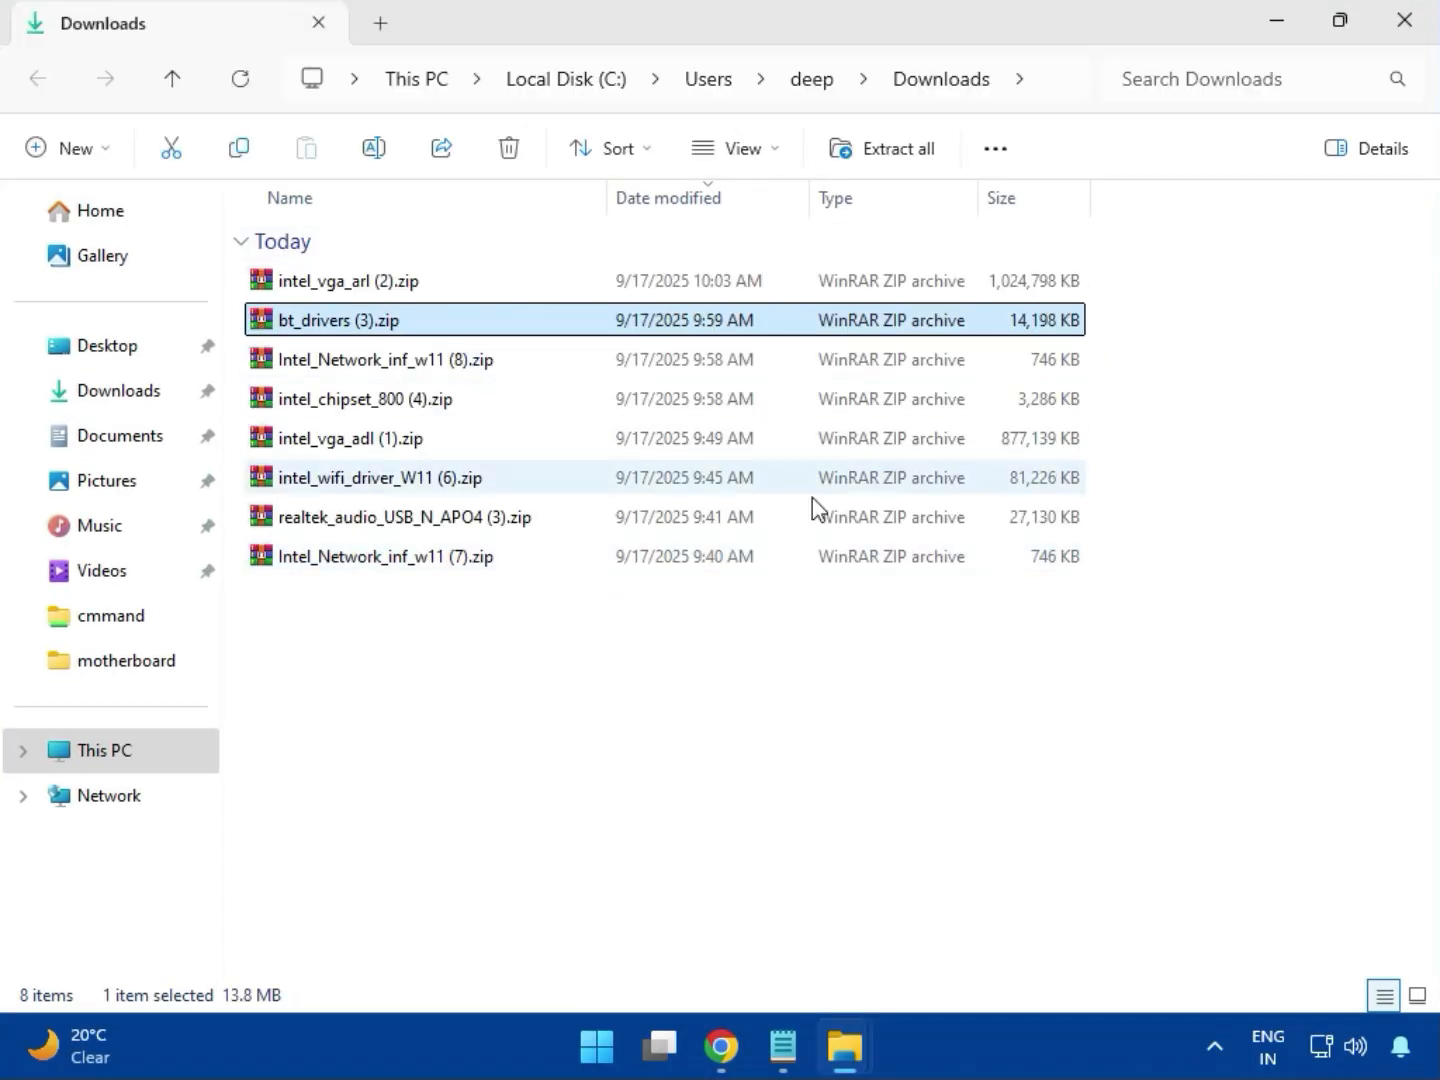
Open intel_vga_arl (2).zip in WinRAR and run Installer.exe from the Intel VGA Driver folder
click(401, 291)
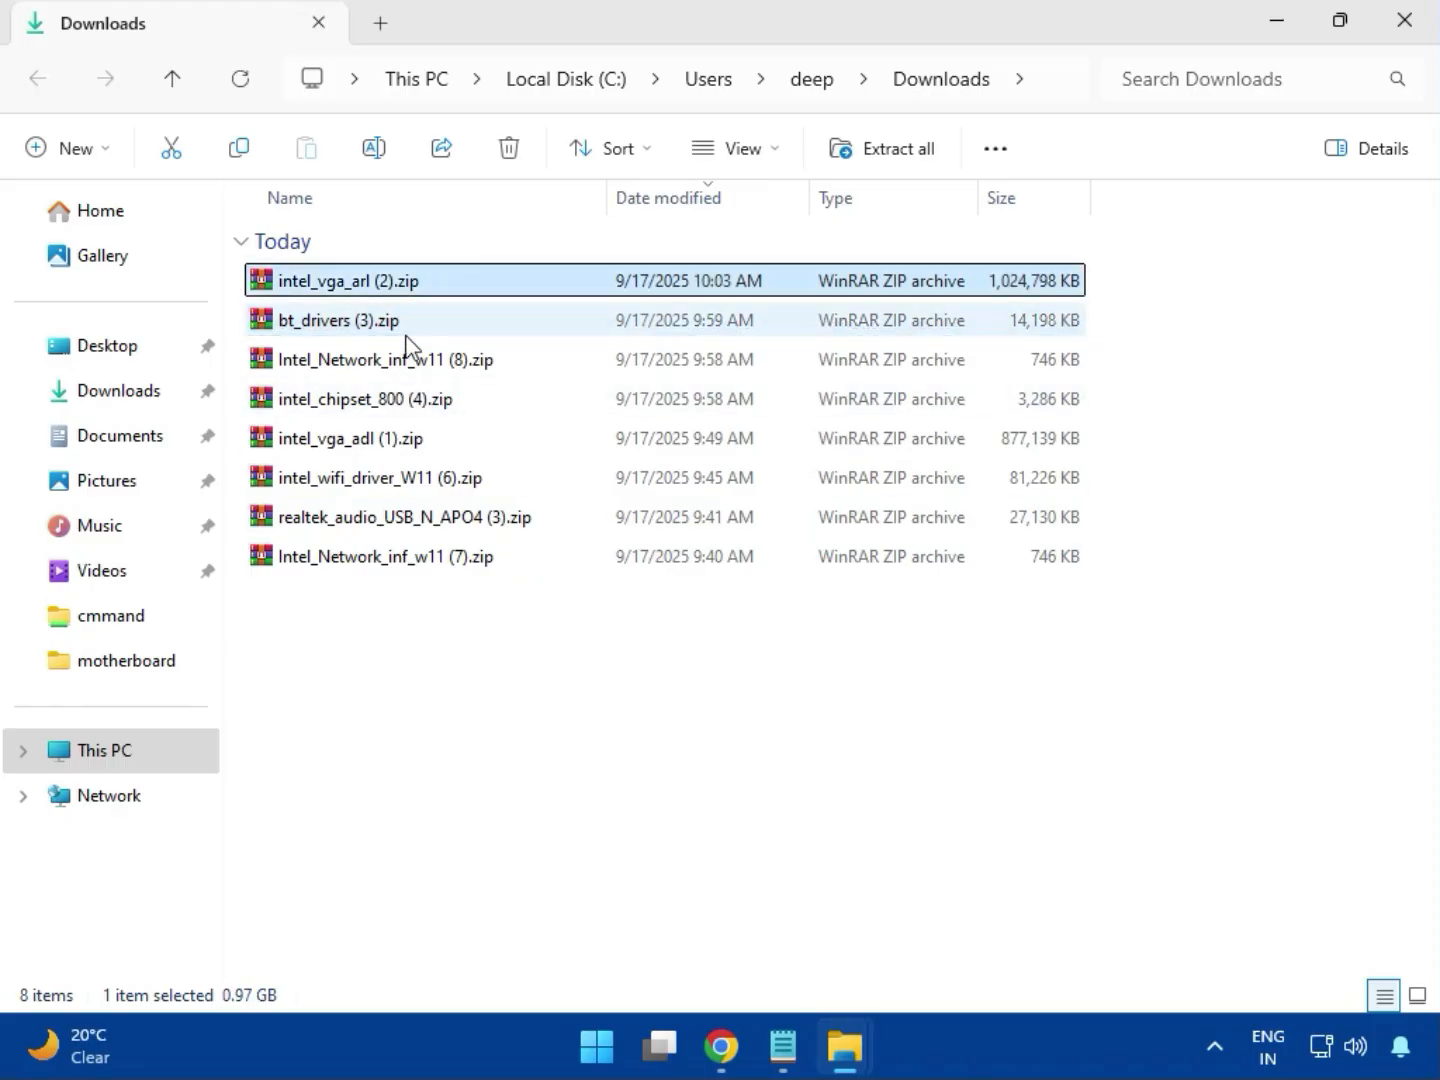
double_click(393, 285)
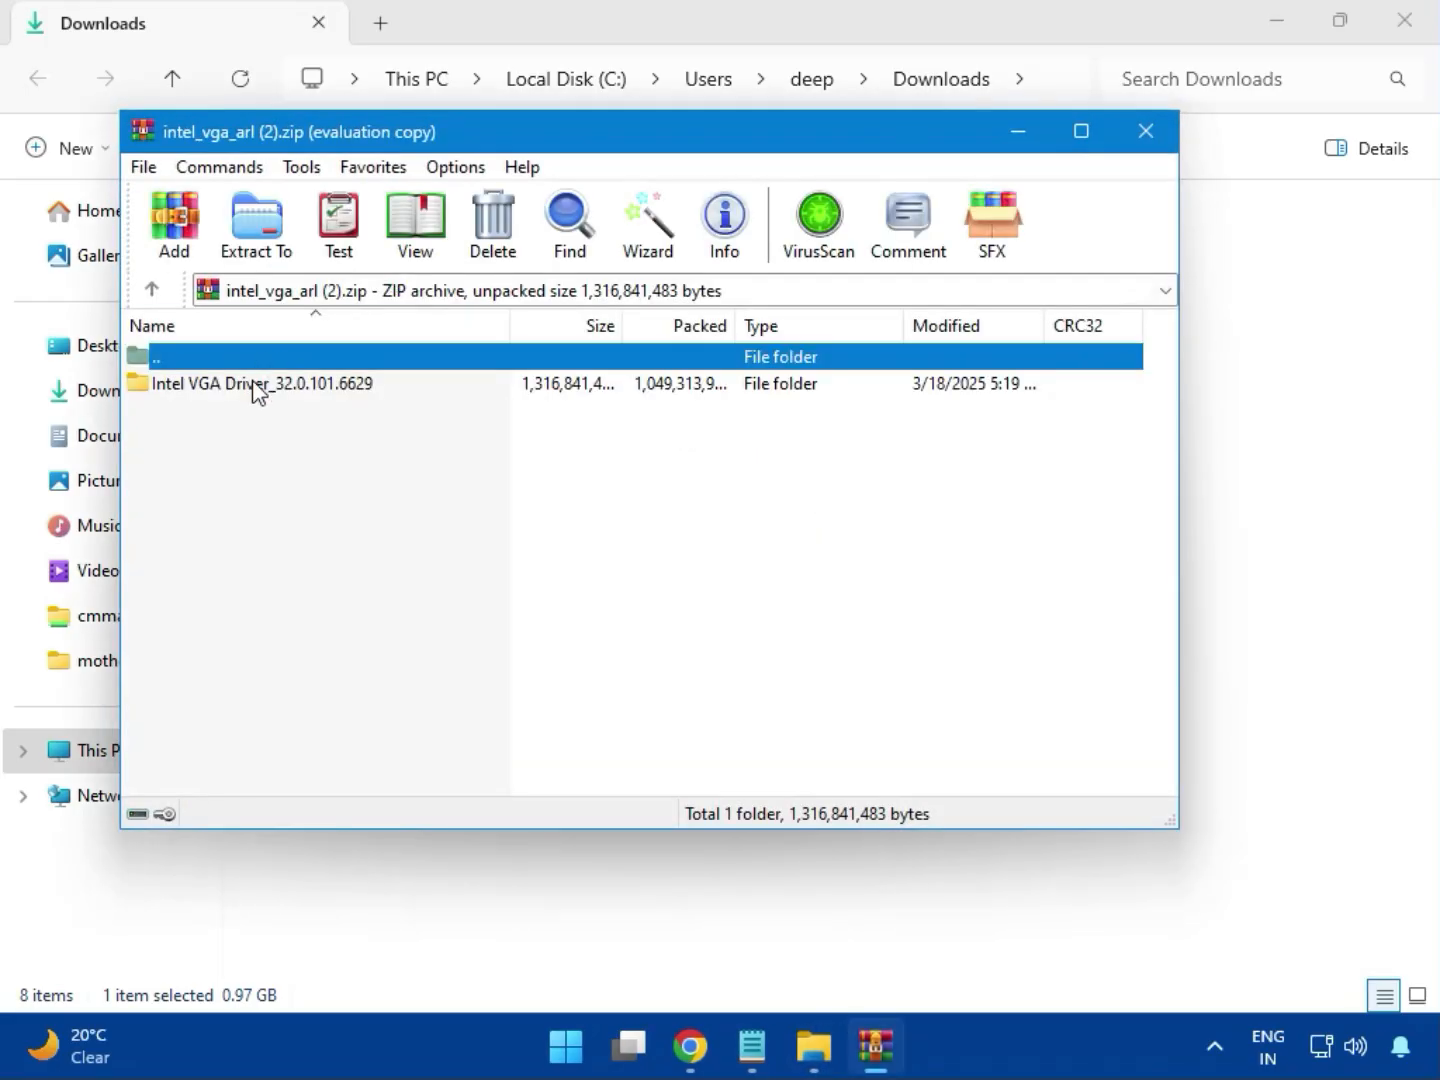
click(257, 391)
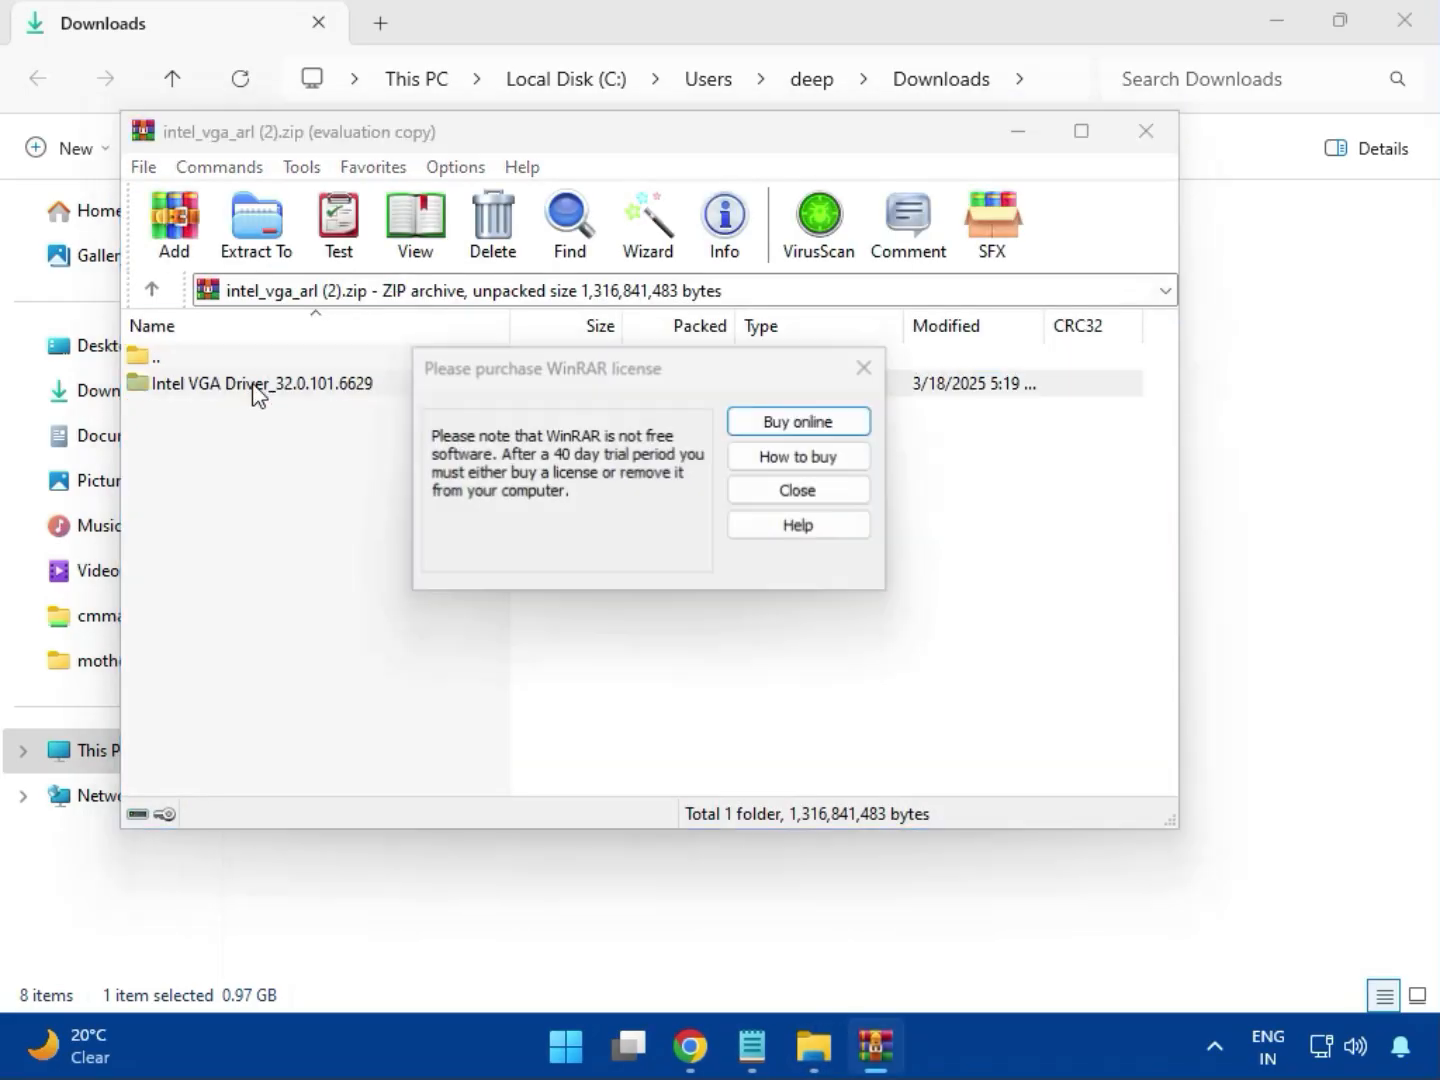
click(863, 367)
double_click(301, 391)
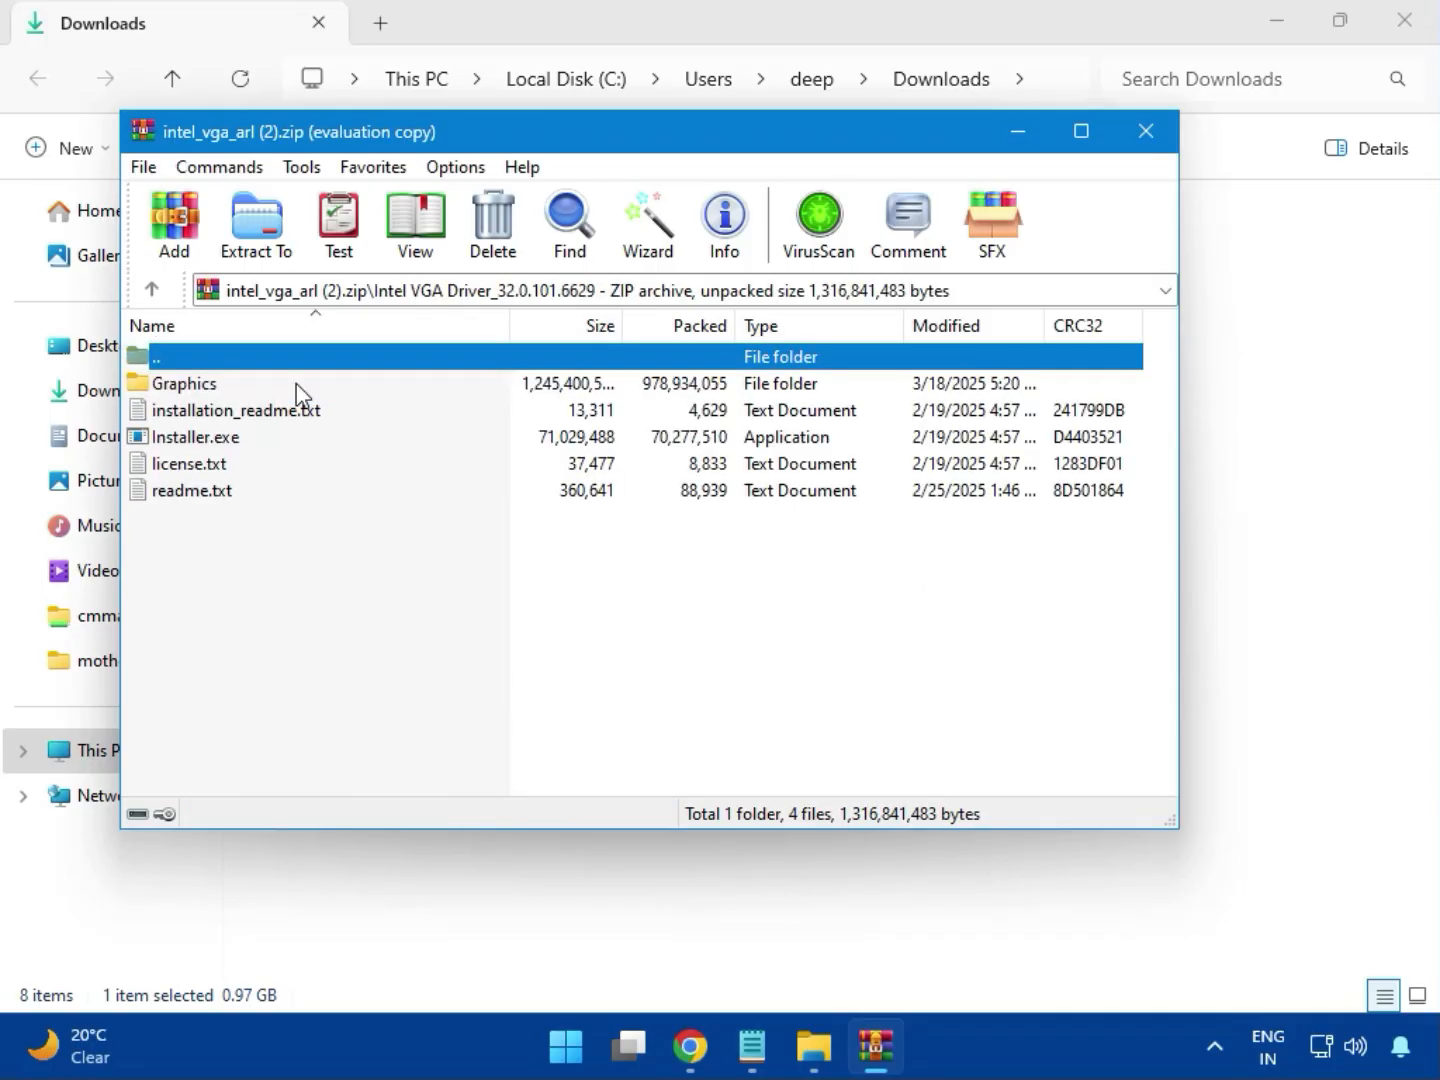
click(240, 440)
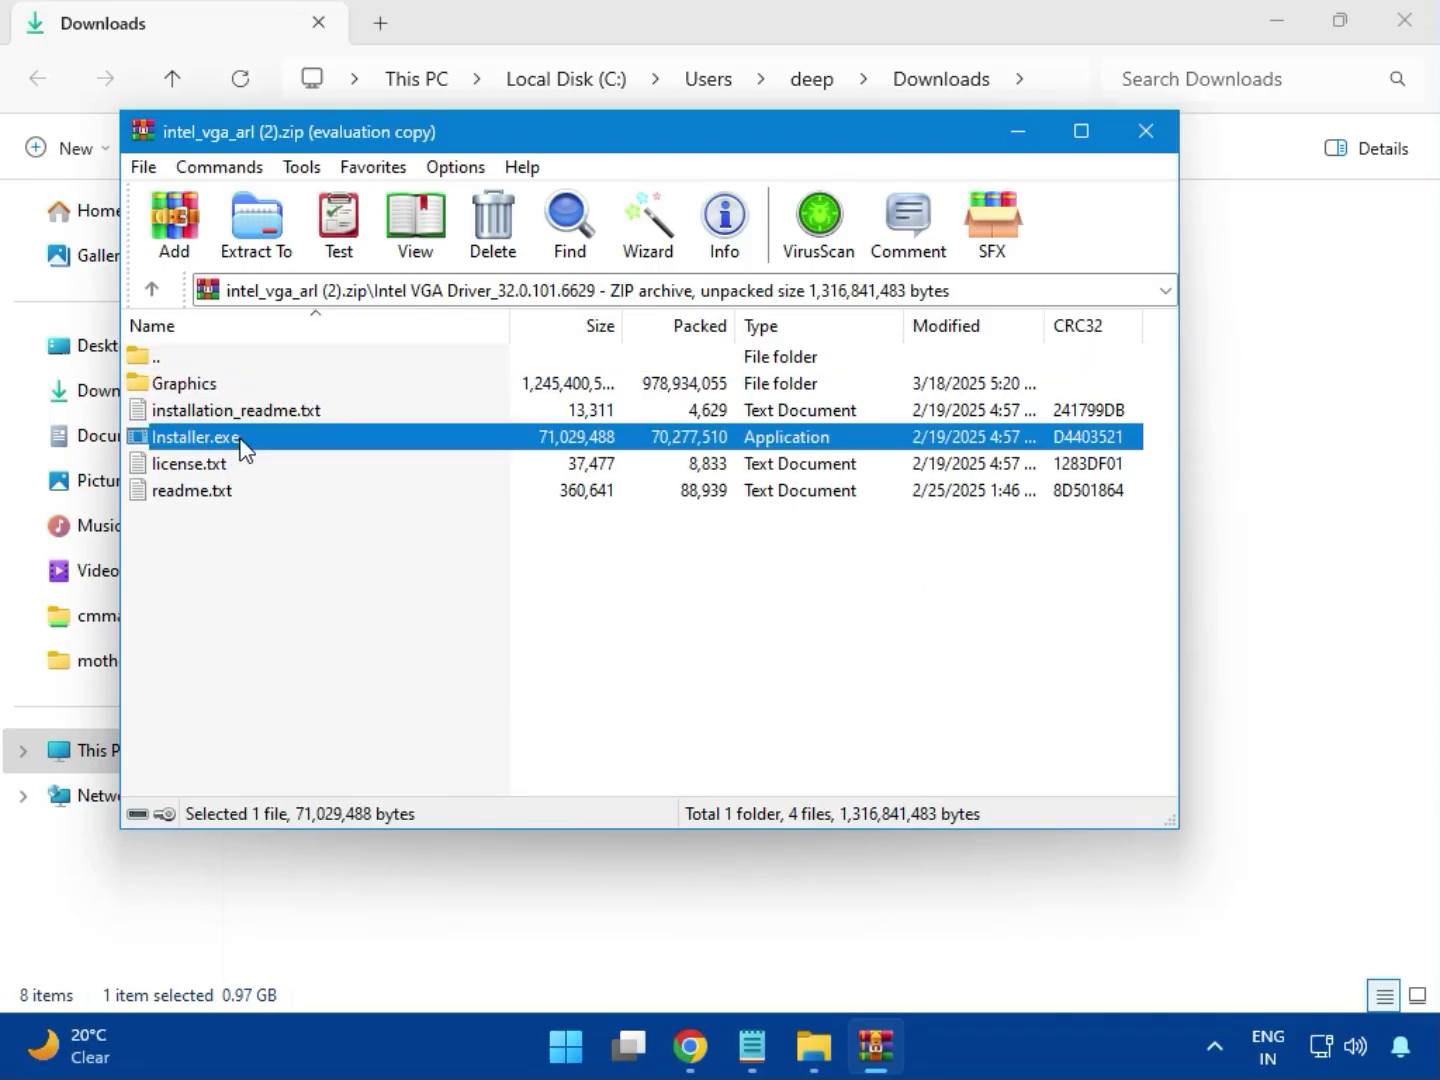
double_click(284, 448)
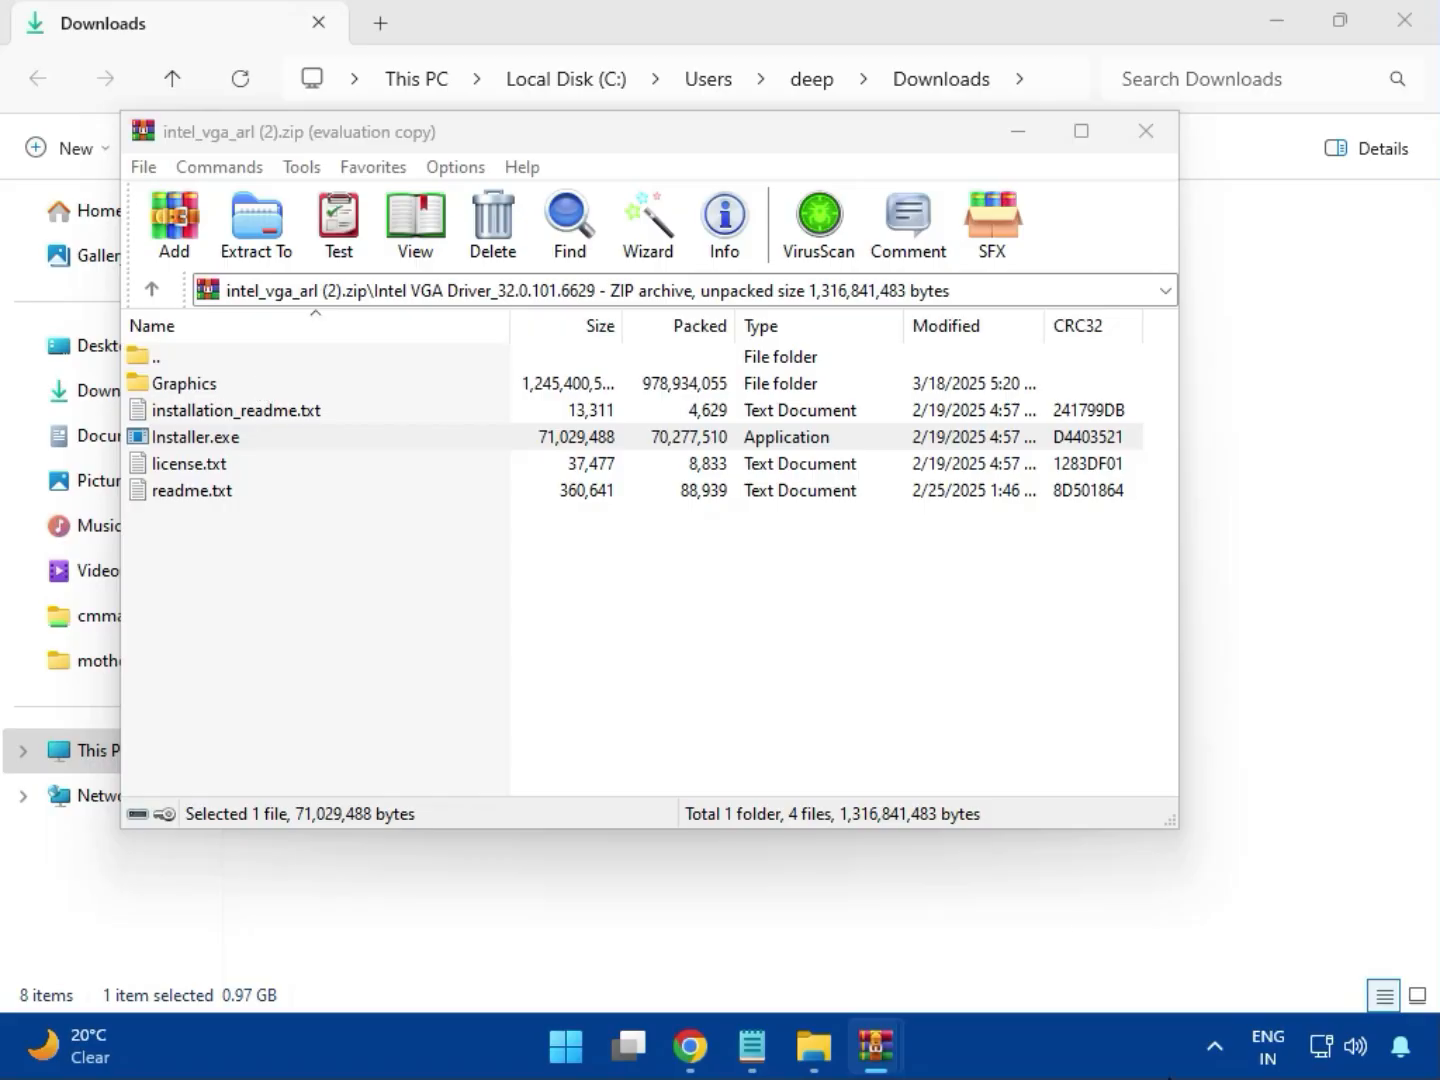
Approve UAC, begin the Intel graphics installation, and dismiss the 'Something went wrong' error
key(Return)
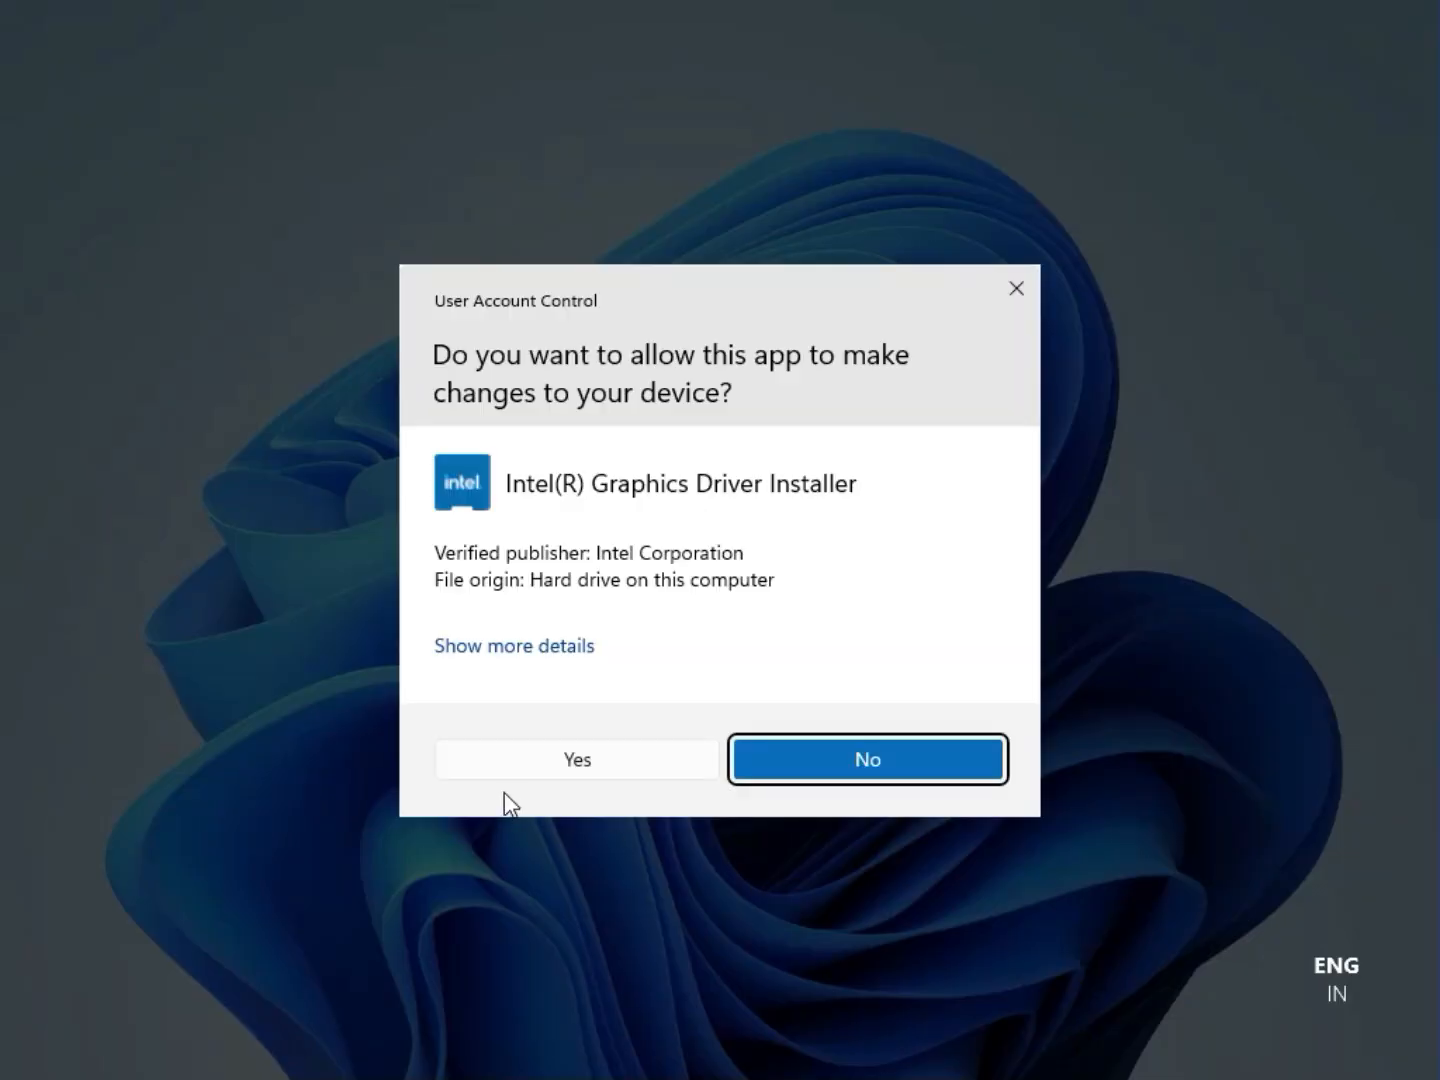
click(556, 759)
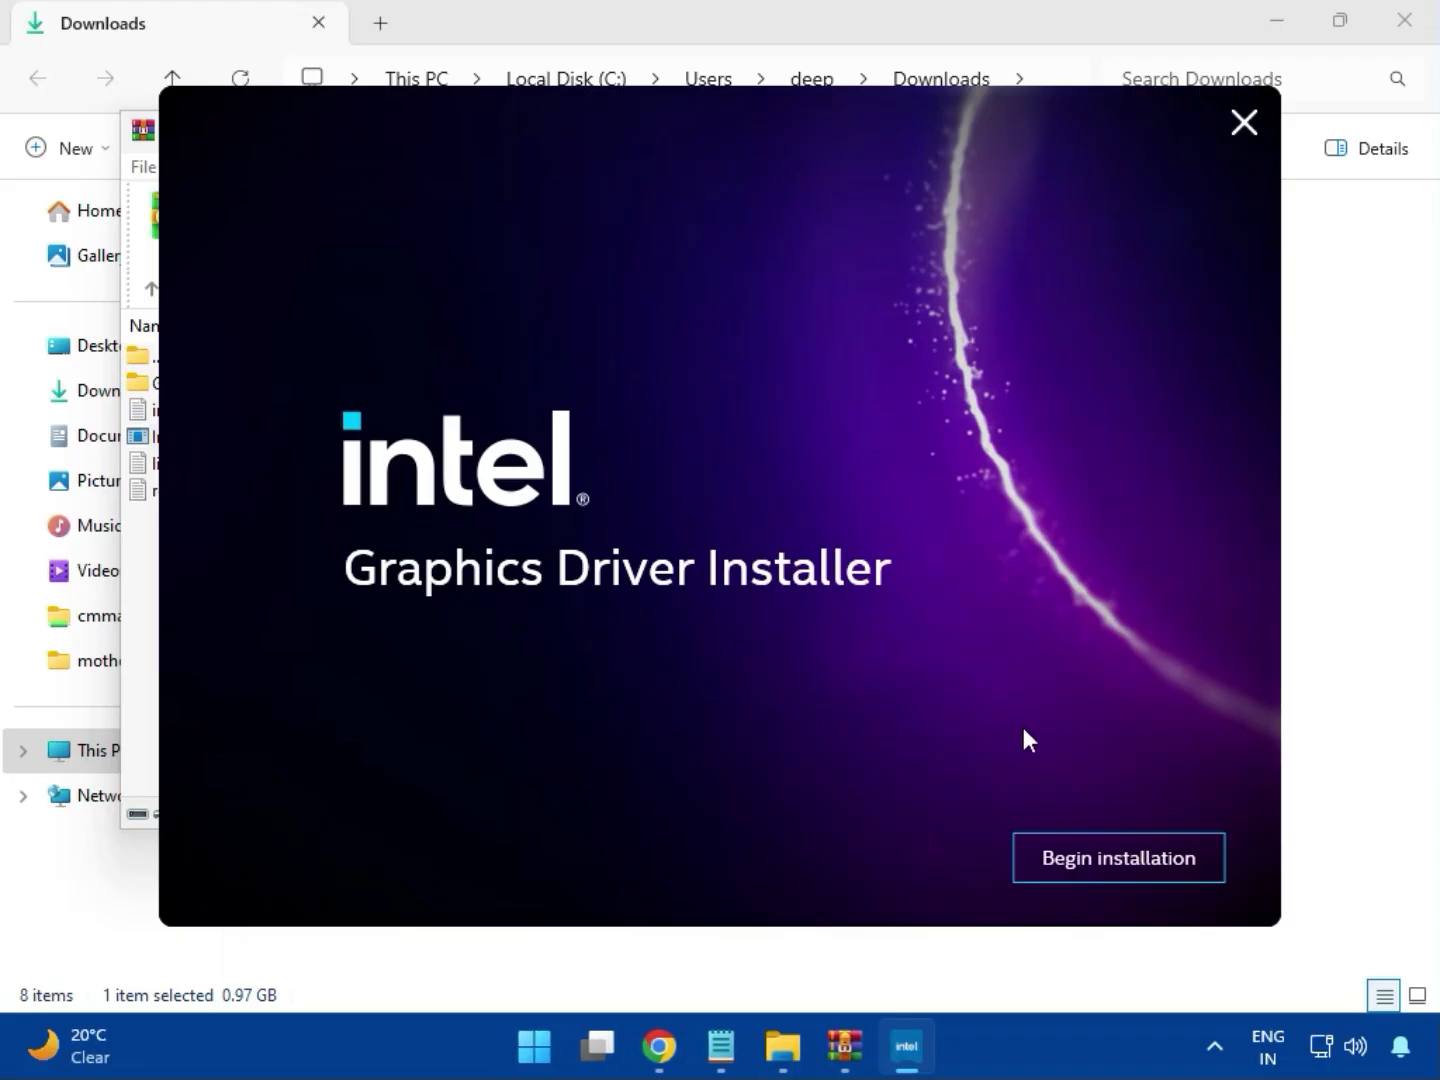
click(1098, 857)
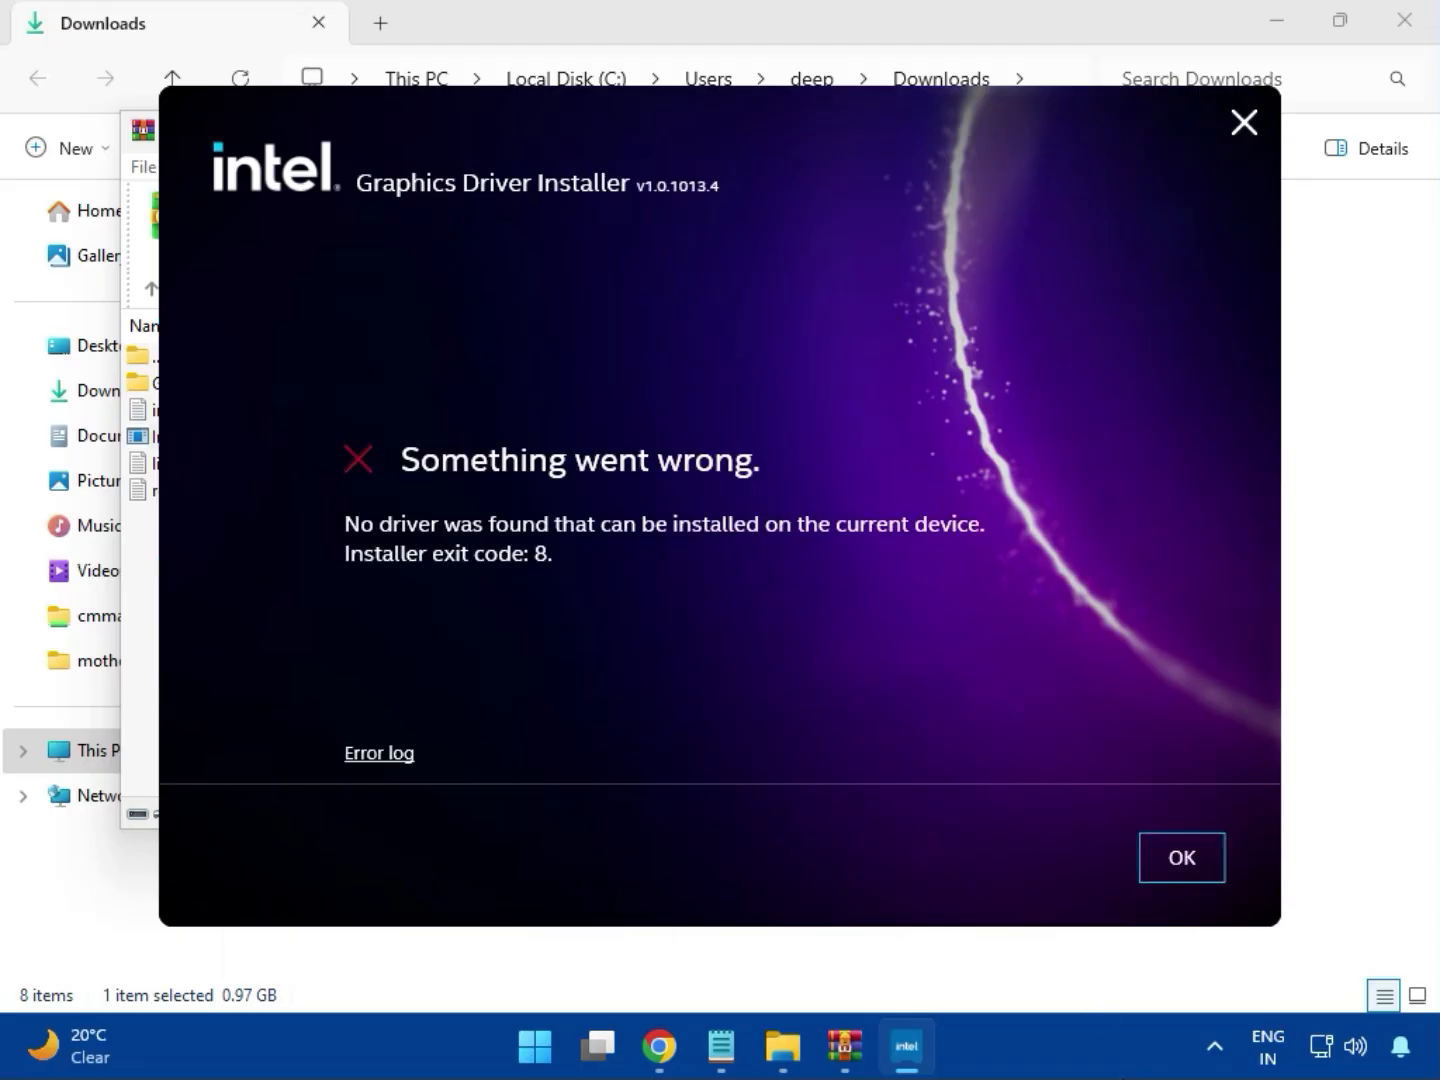
click(1164, 874)
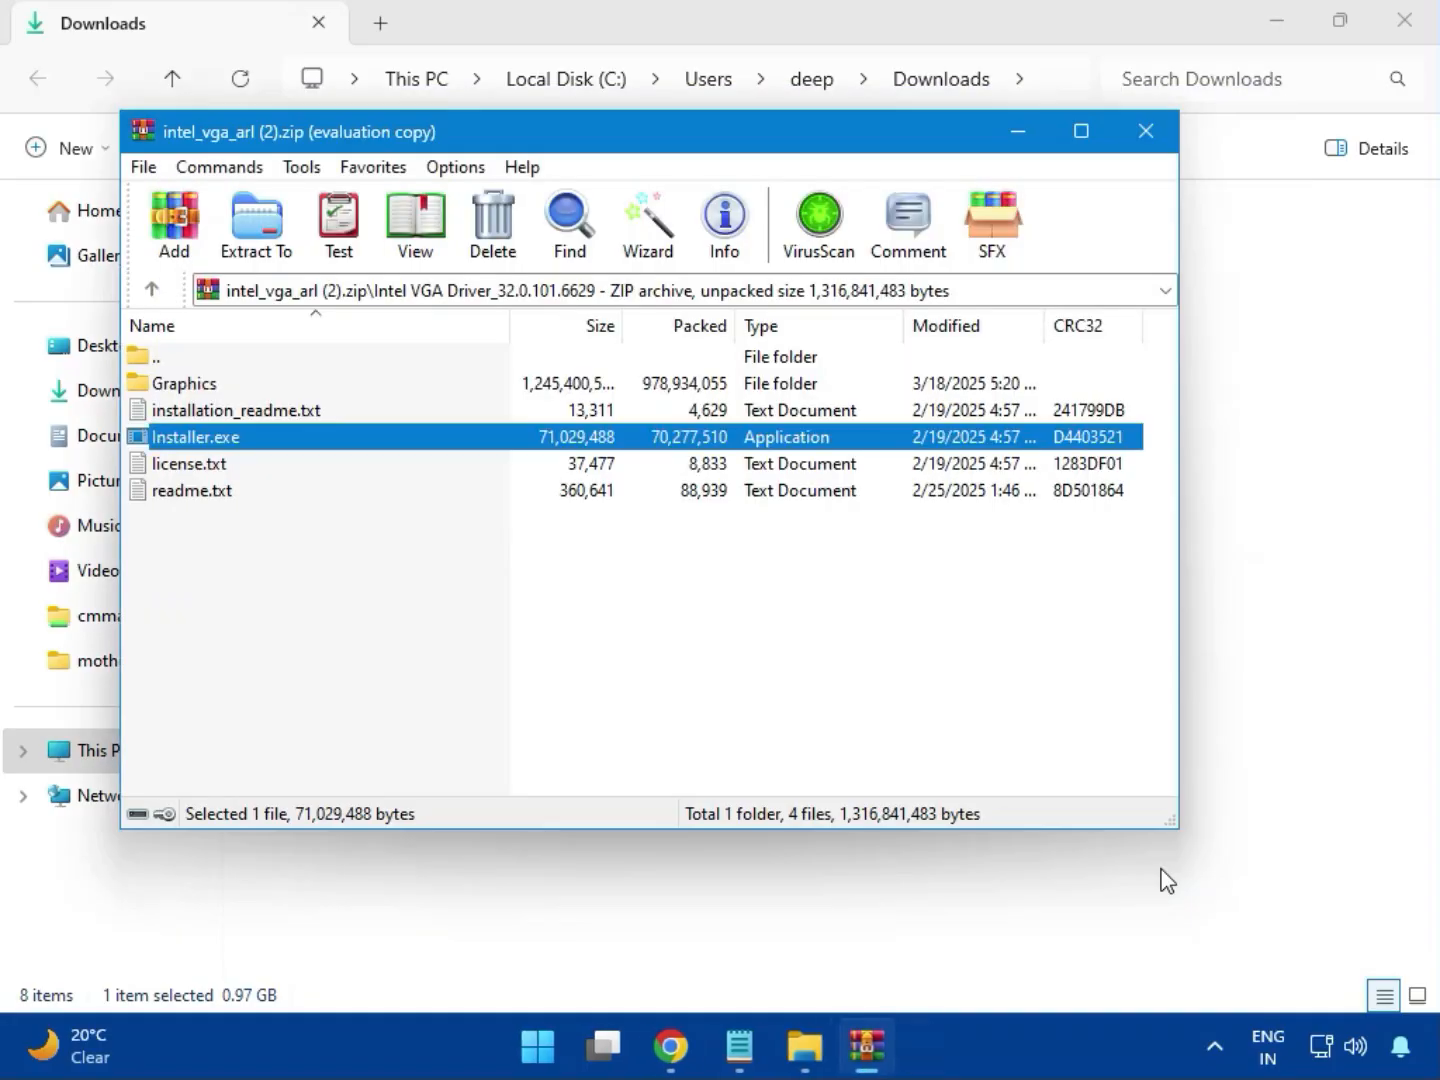
Close the VGA archive, open bt_drivers (3).zip, and launch Intel Bluetooth.msi from Intel BlueTooth Driver
click(1138, 130)
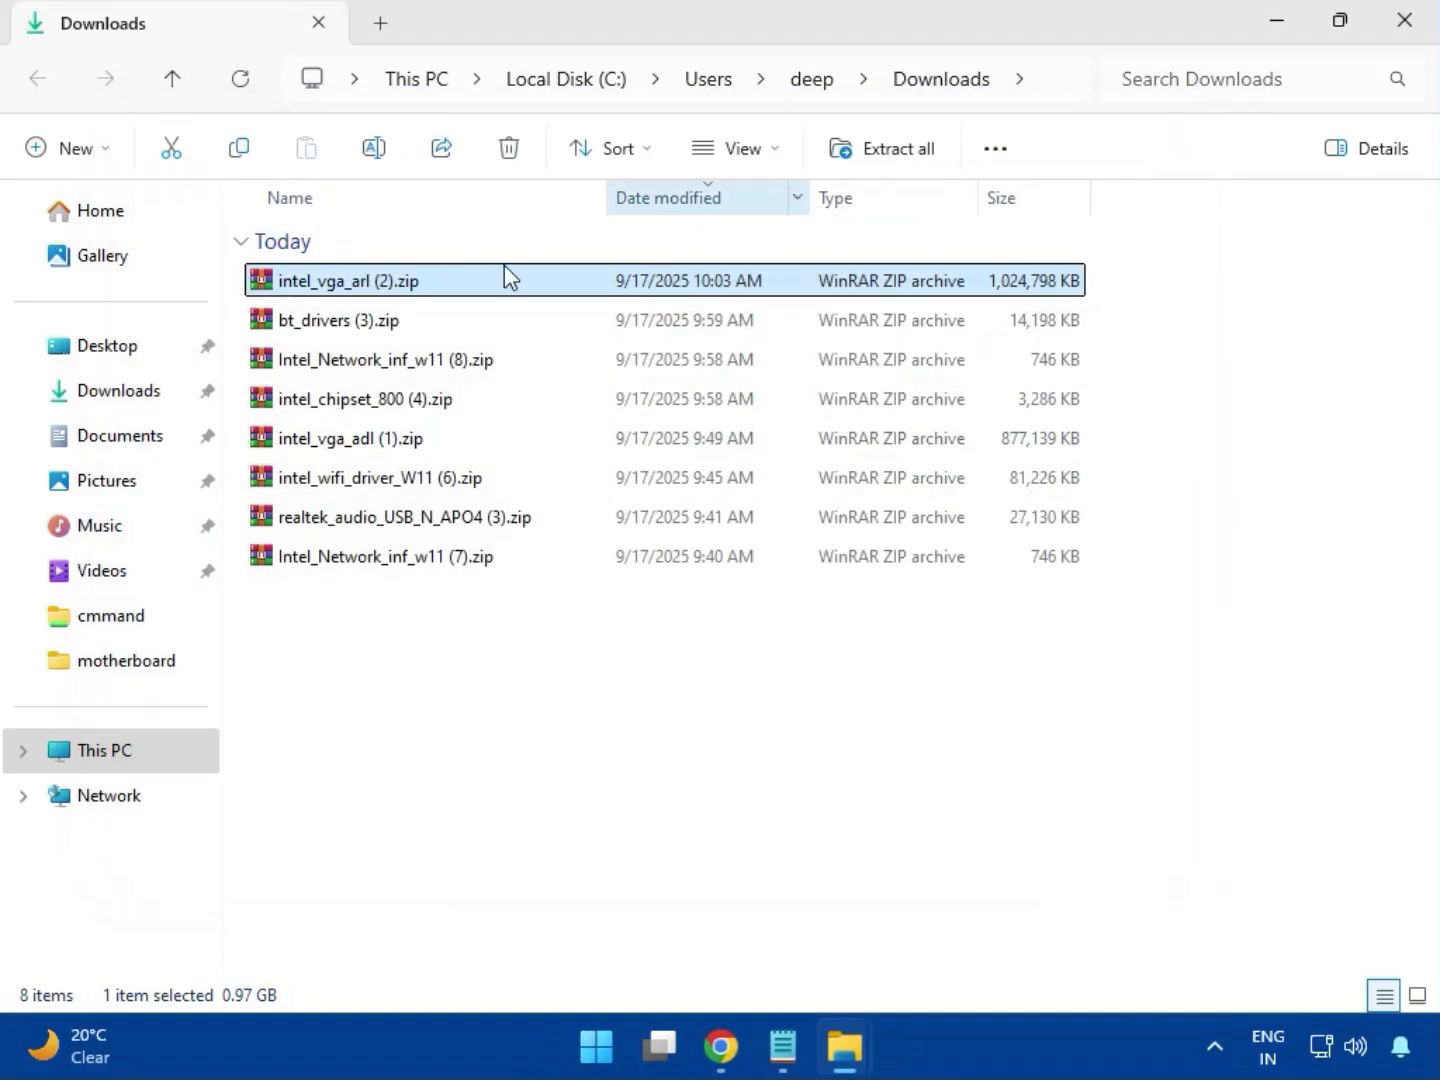
click(300, 330)
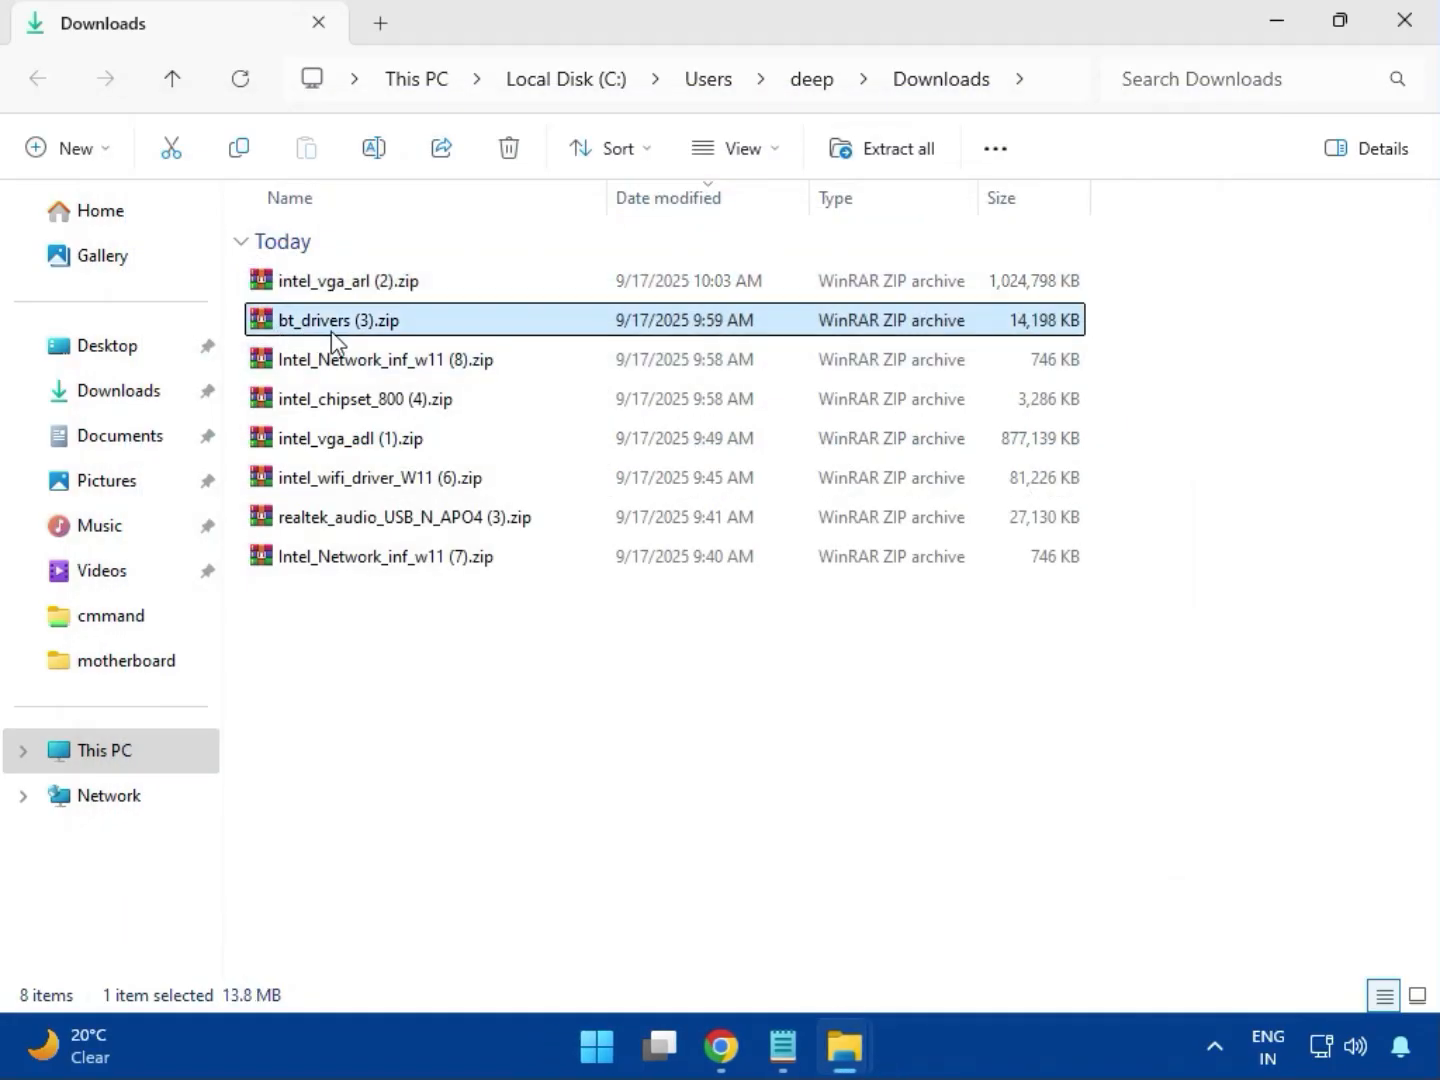
double_click(346, 329)
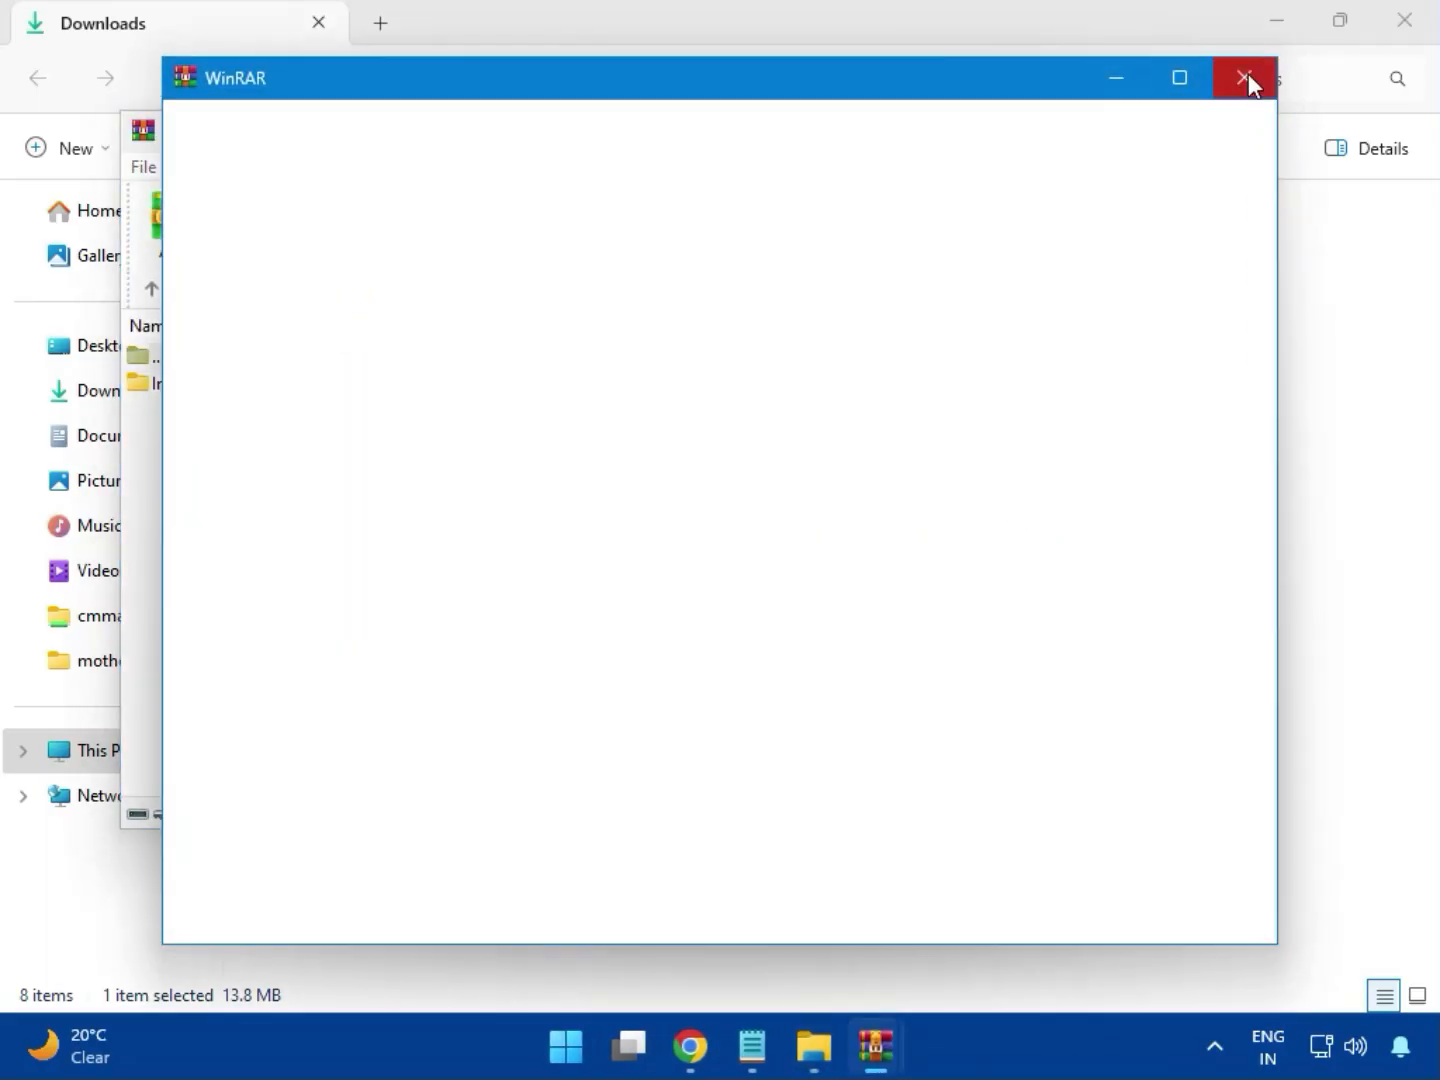
click(1245, 77)
click(168, 391)
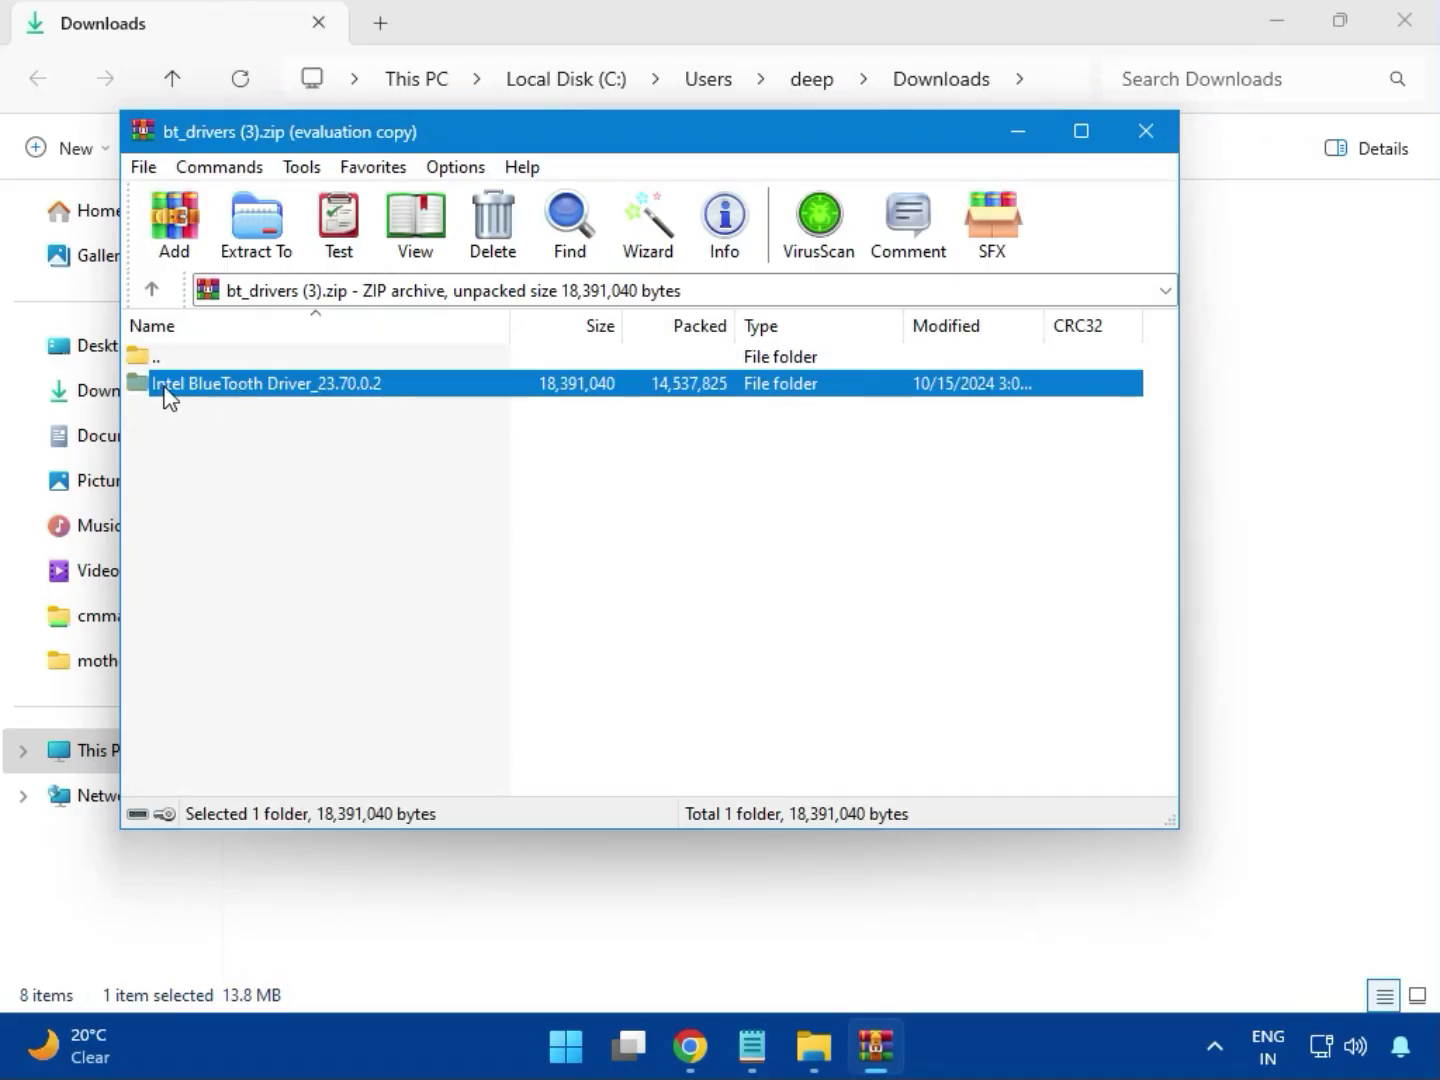
double_click(266, 399)
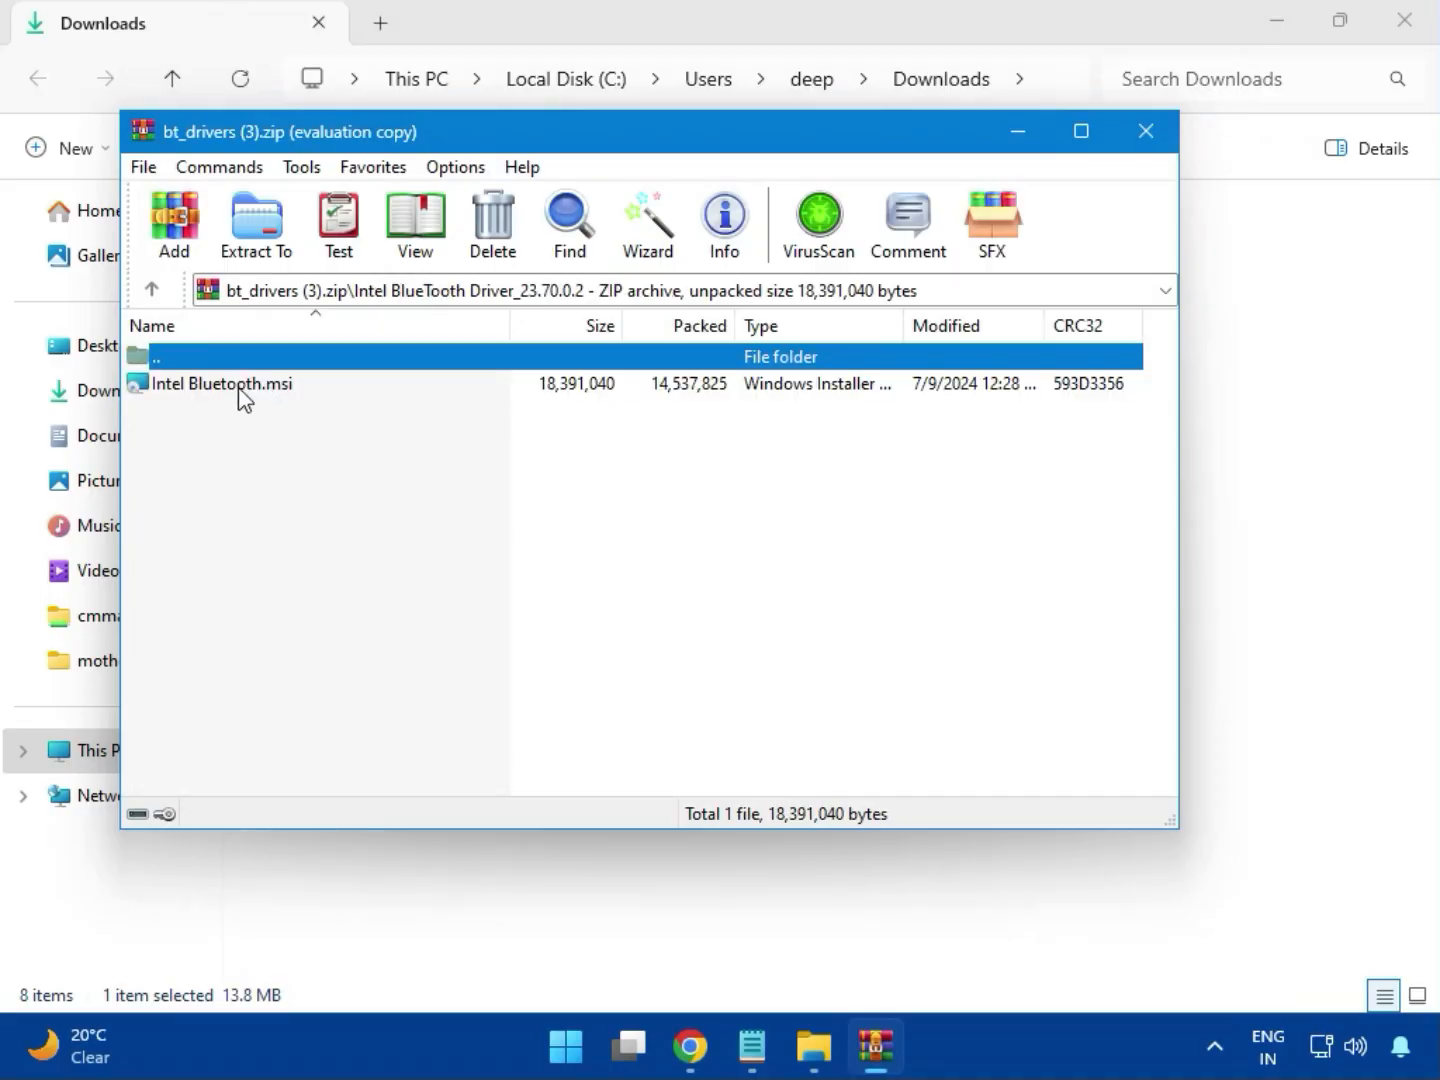
double_click(239, 391)
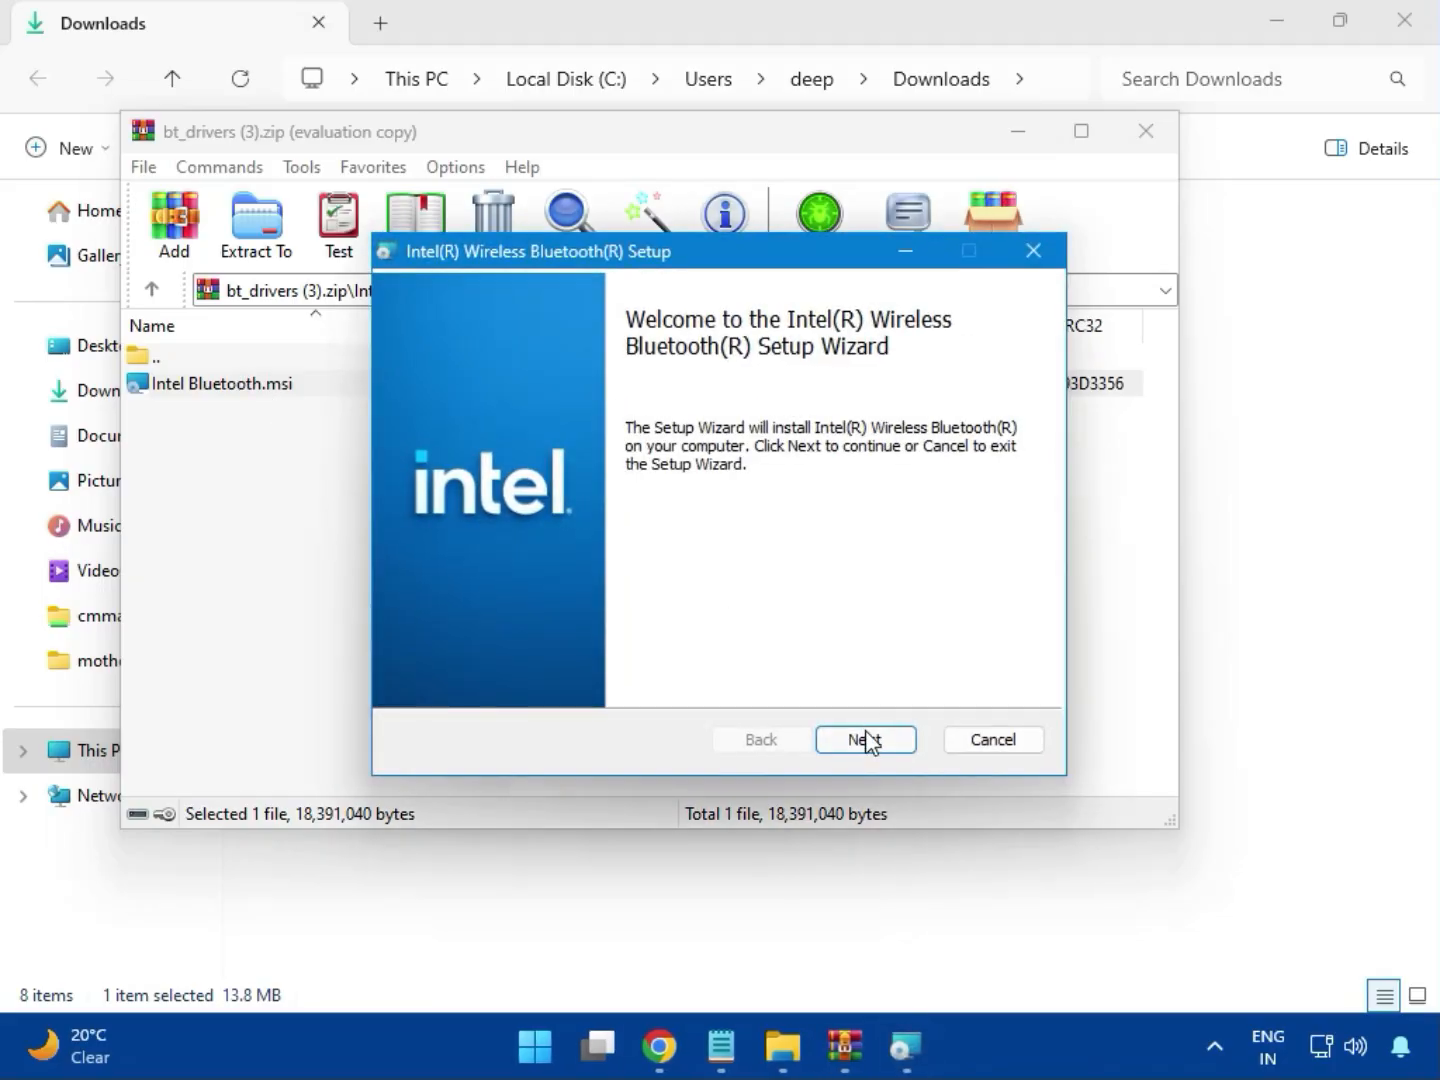
Accept the license, choose Typical setup, install Intel Wireless Bluetooth with UAC approval, then Finish
click(864, 736)
click(515, 689)
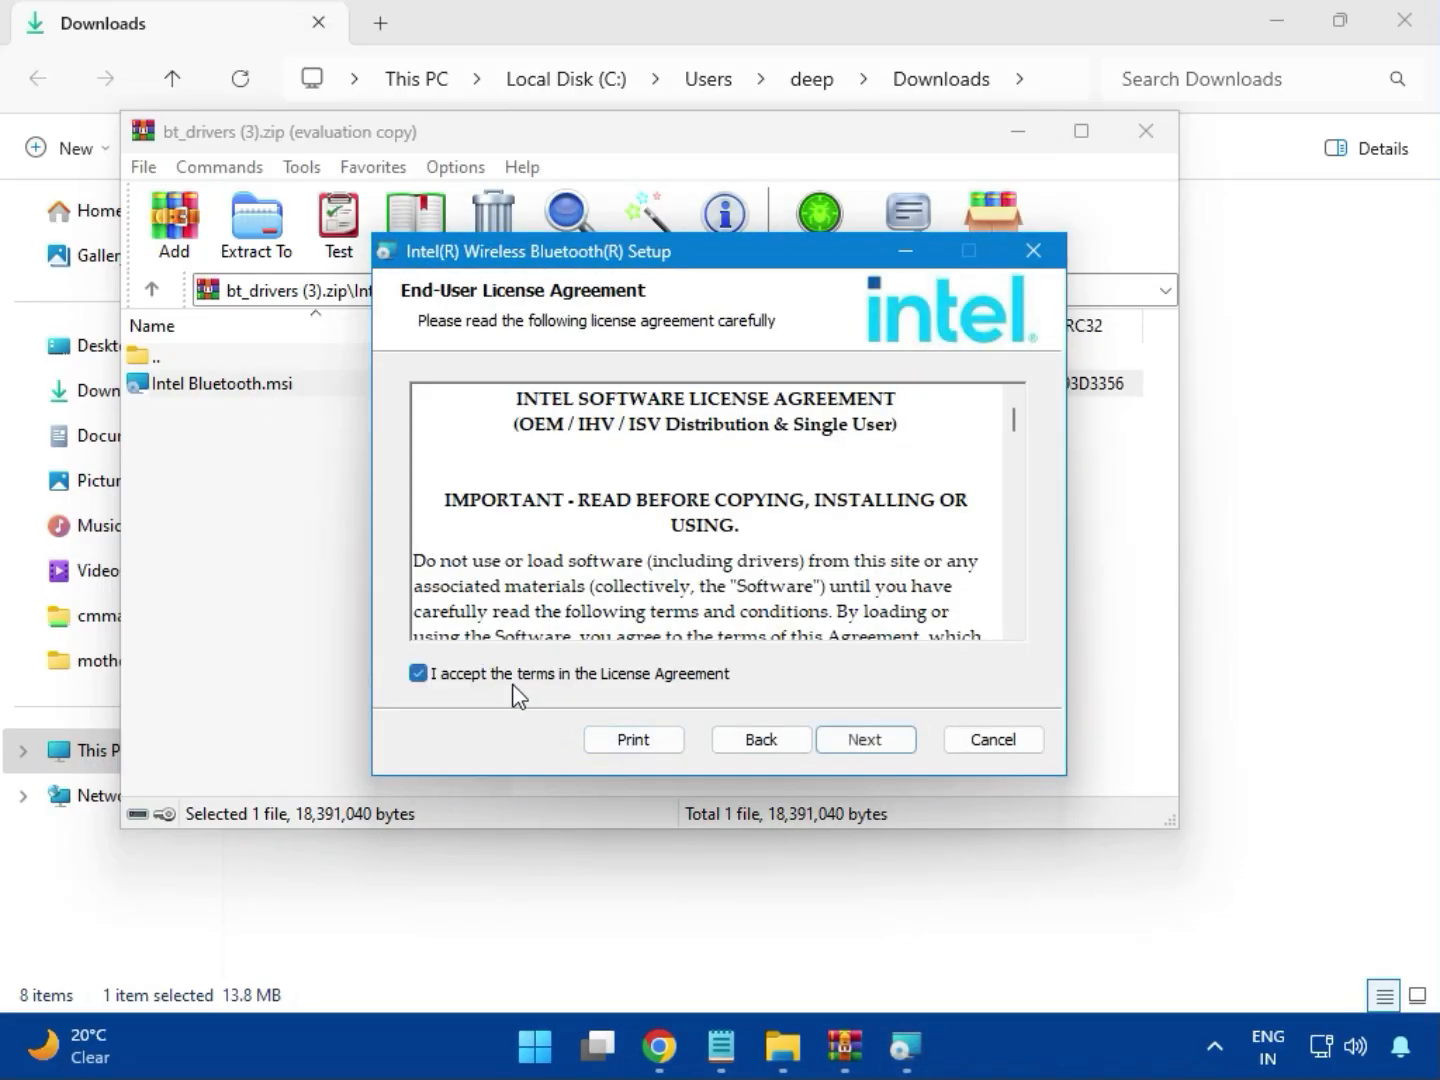
click(854, 737)
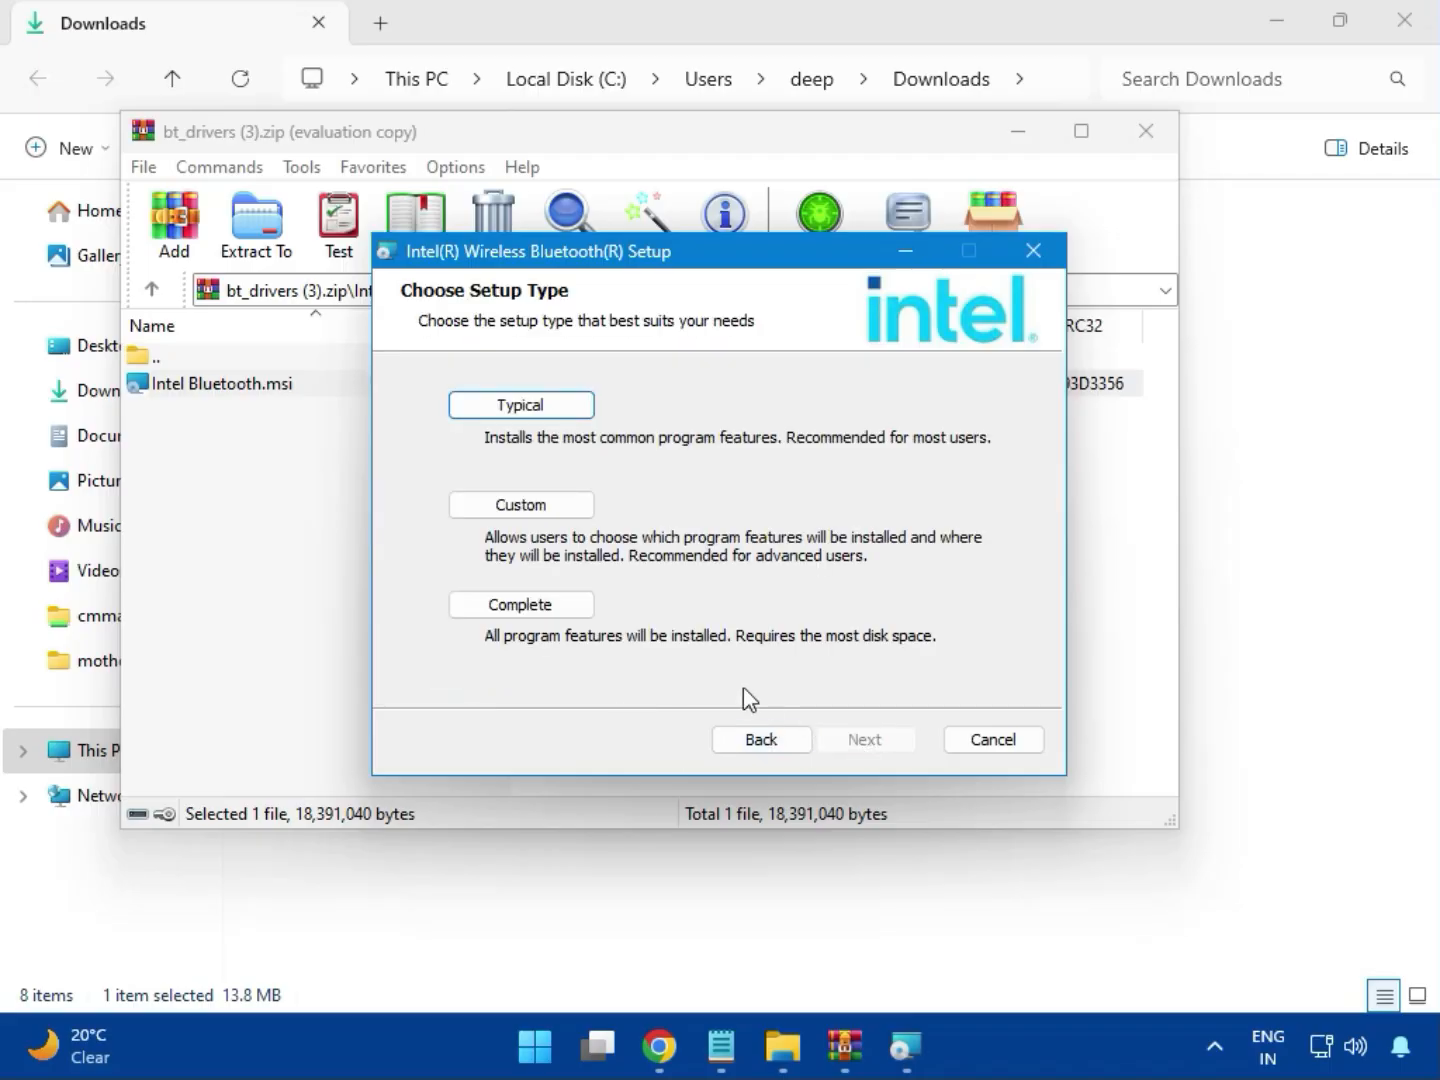
click(497, 410)
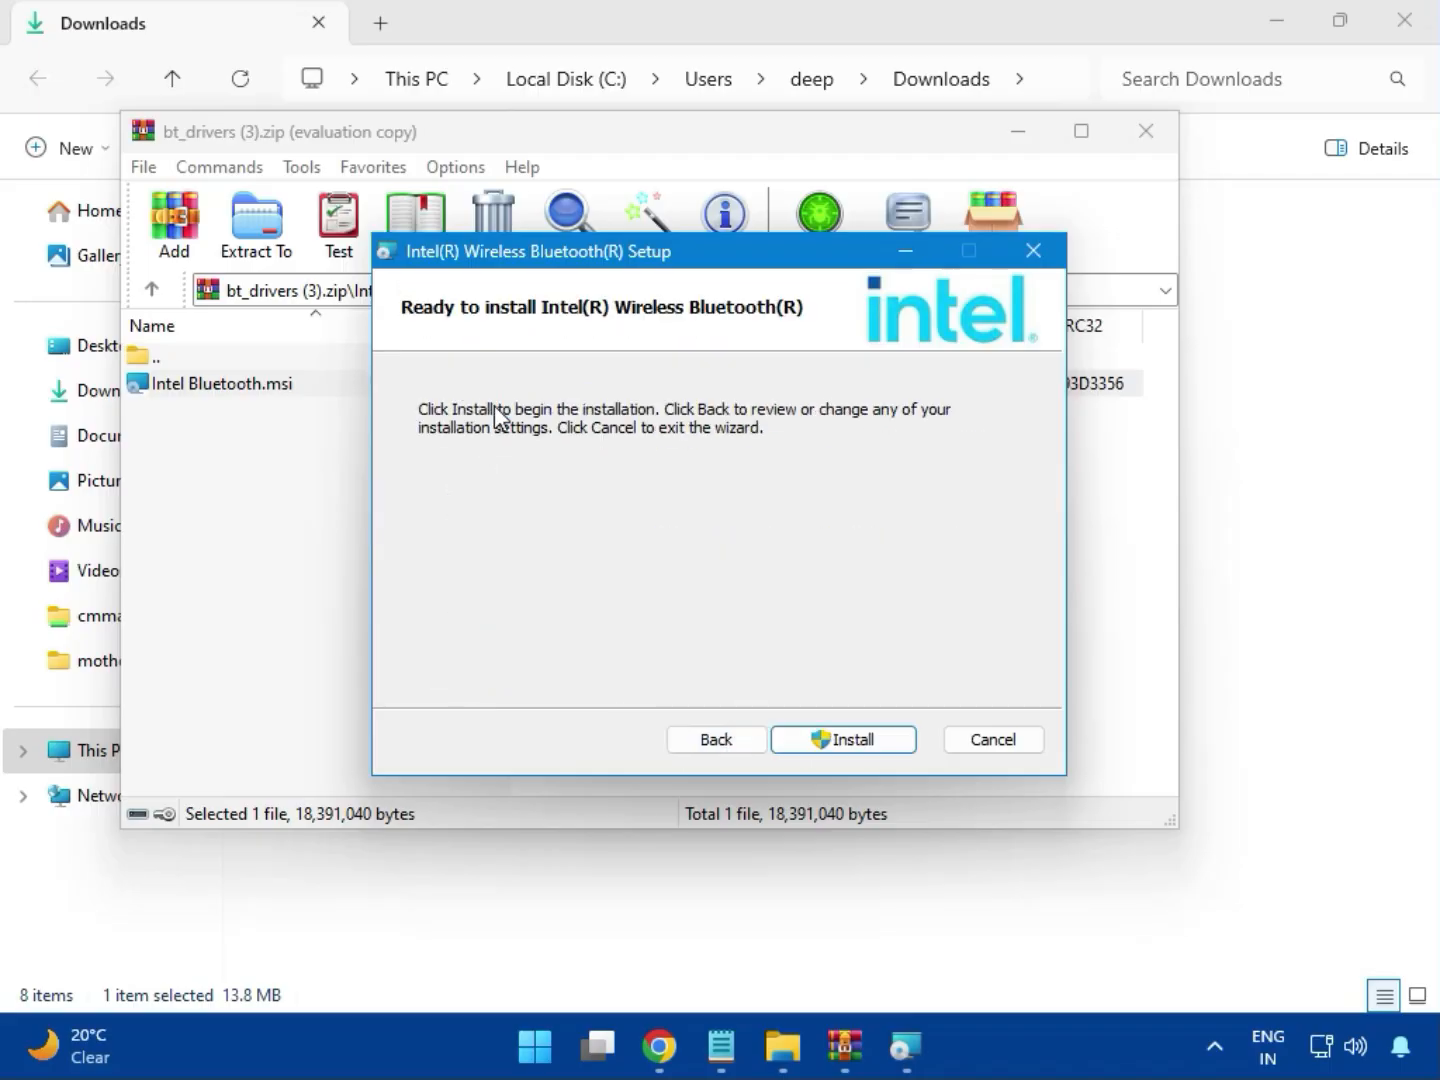
click(828, 740)
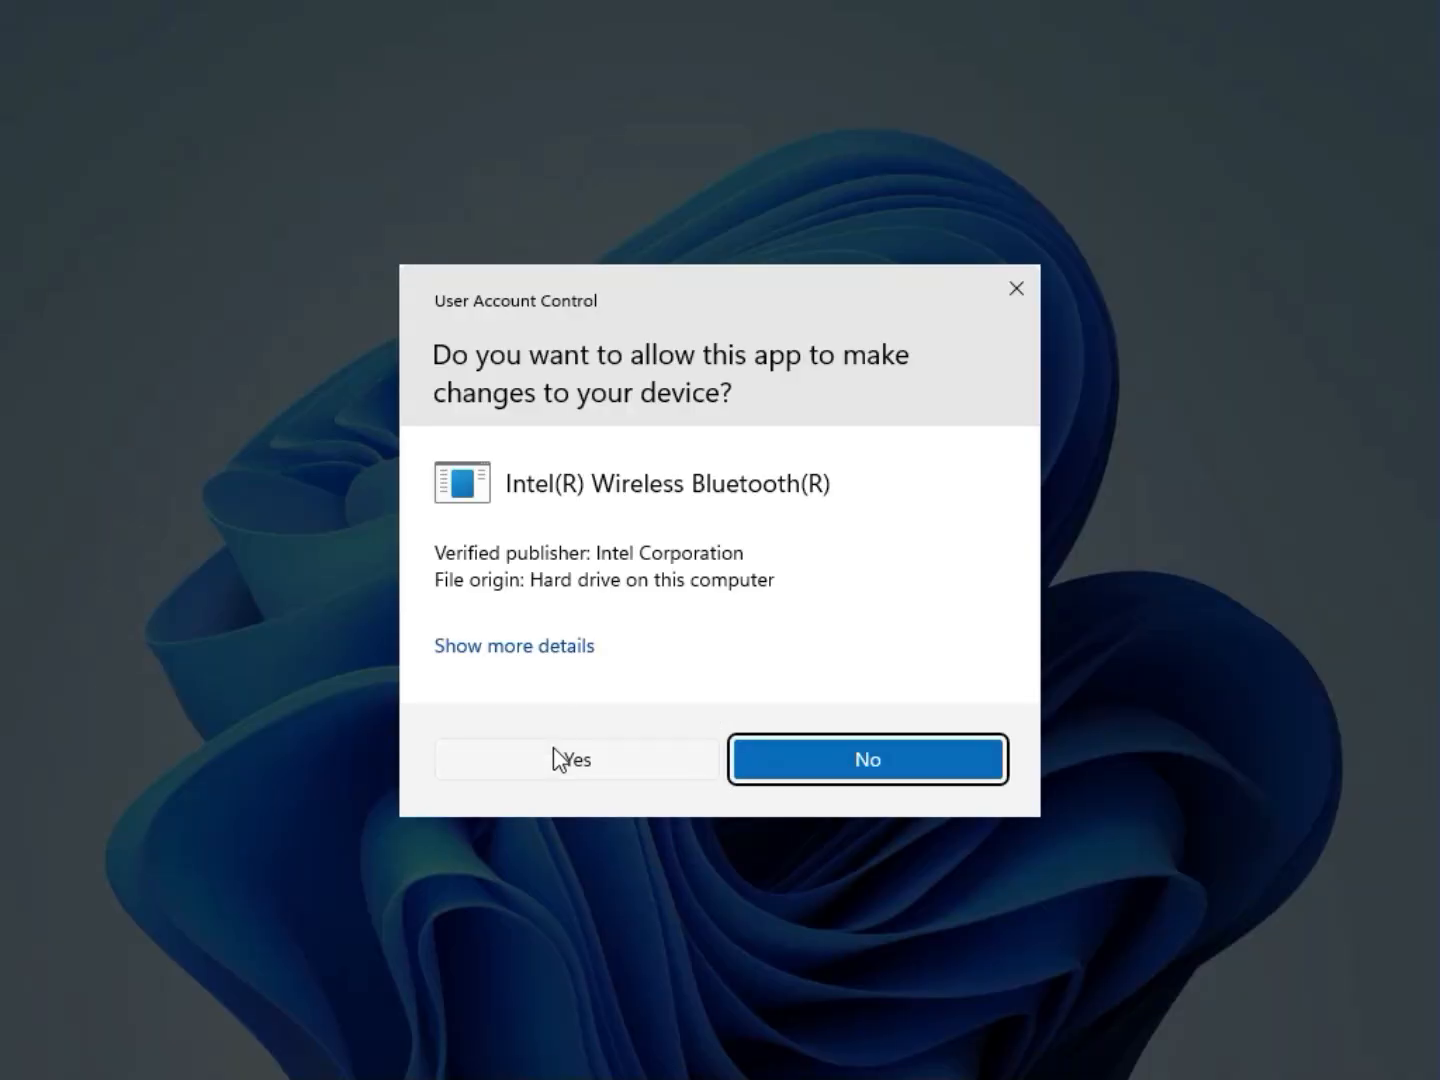
click(553, 750)
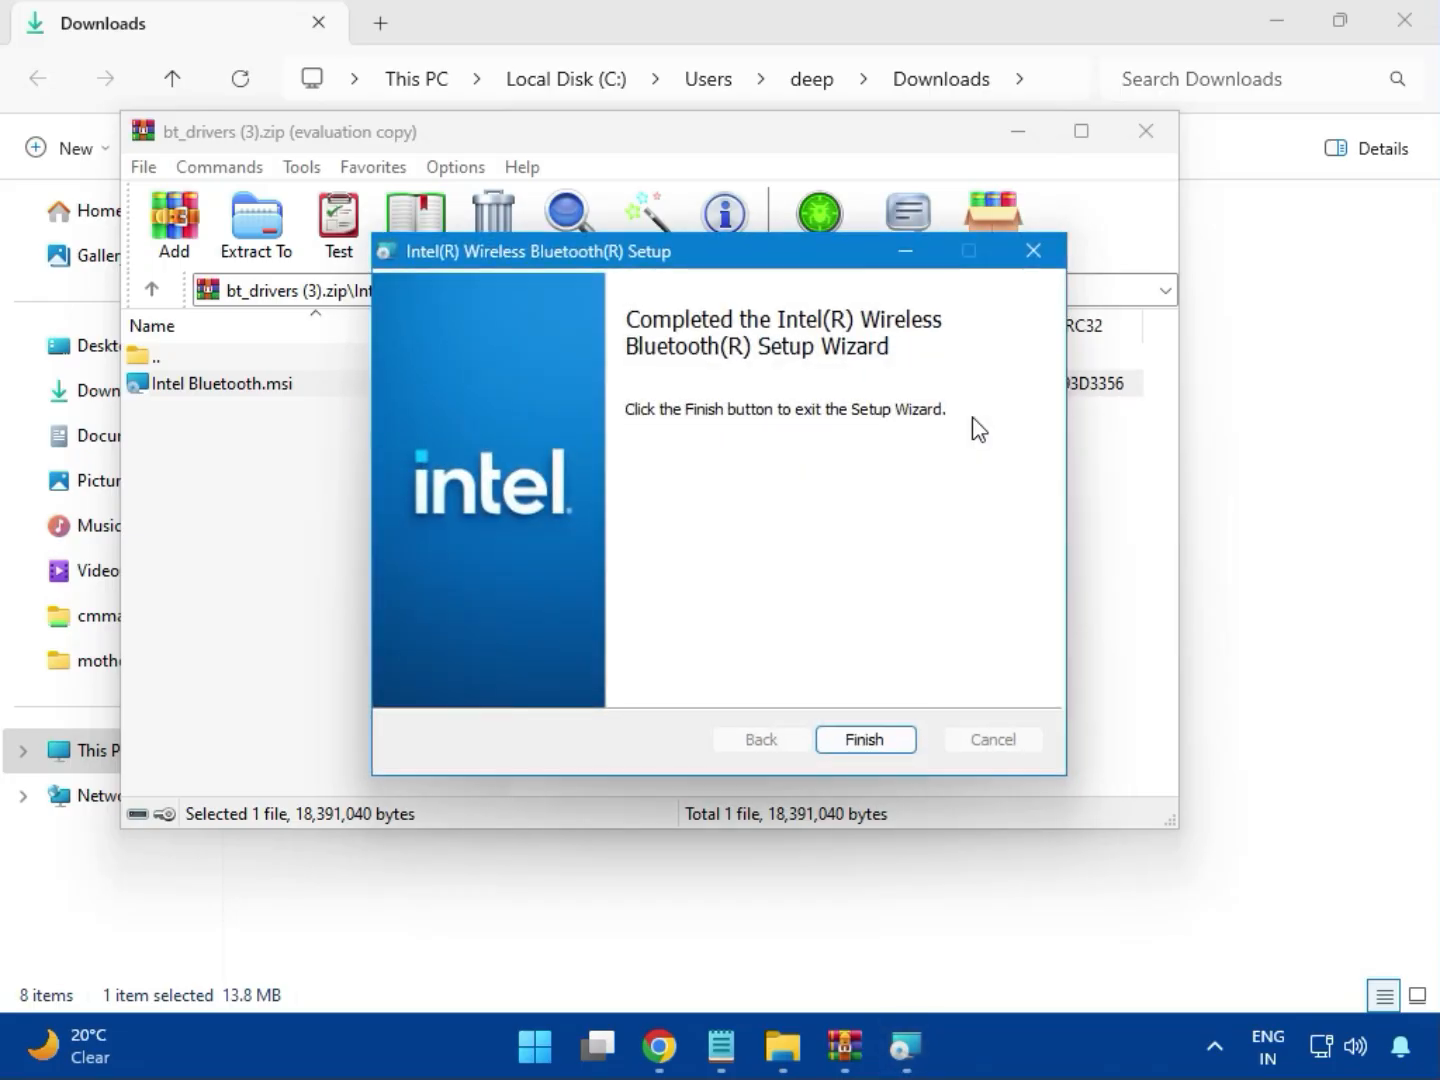
click(867, 741)
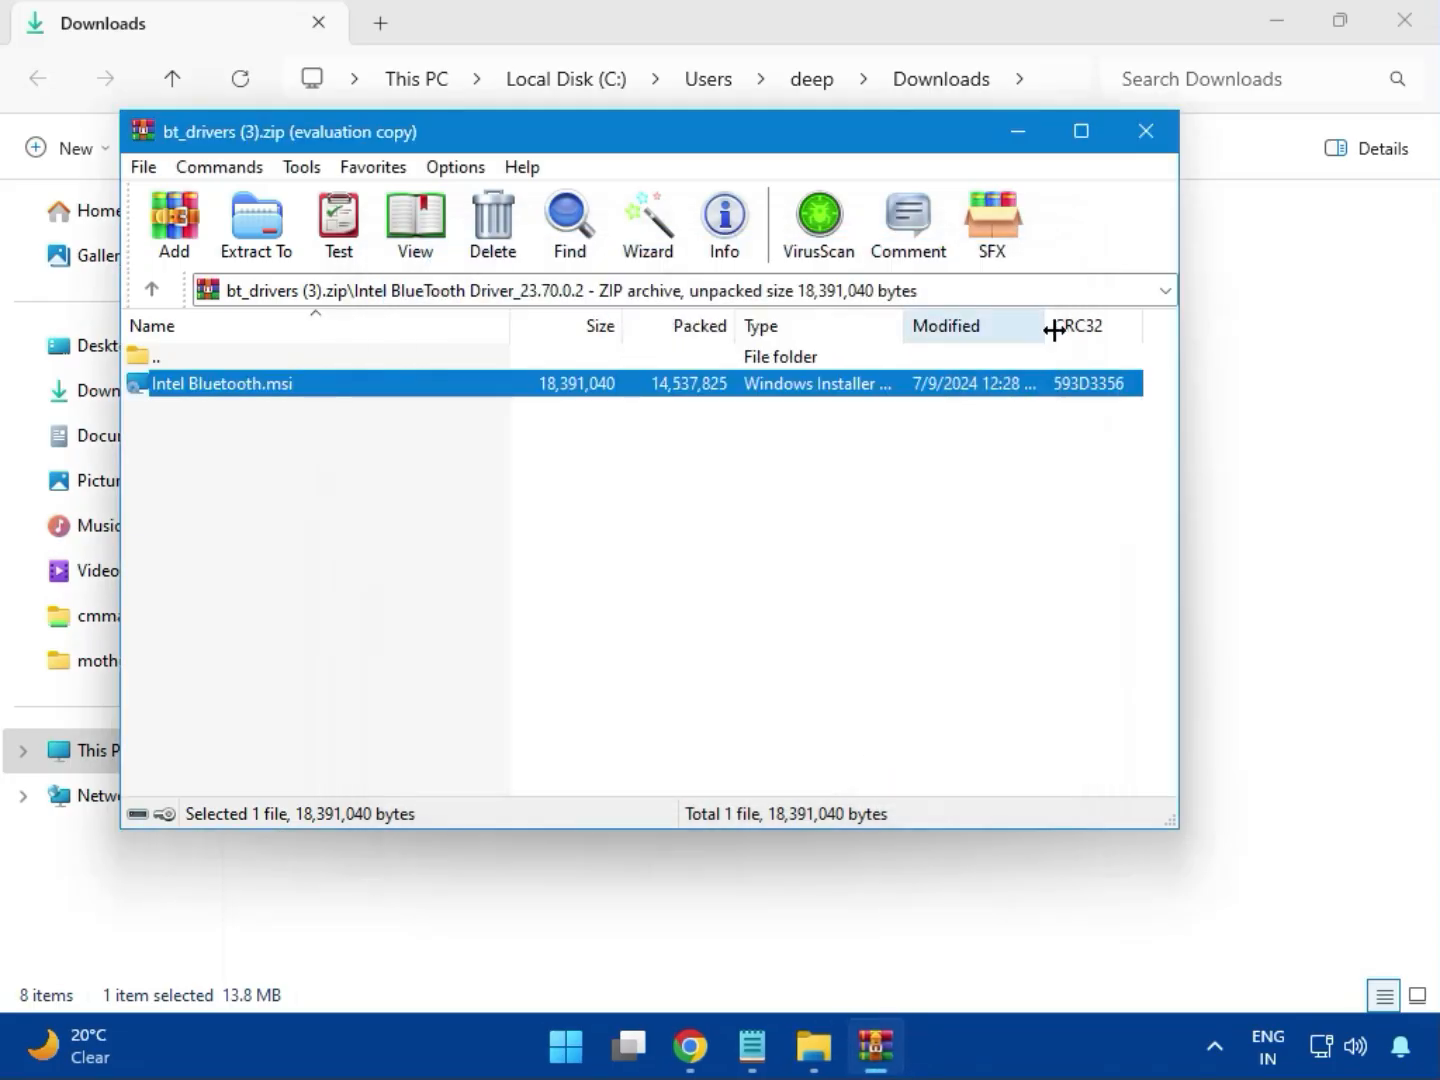
Run MSI SetupDrv64.exe from W11 in Intel_Network_inf_w11 (8).zip, then close it after no drivers found
click(1148, 133)
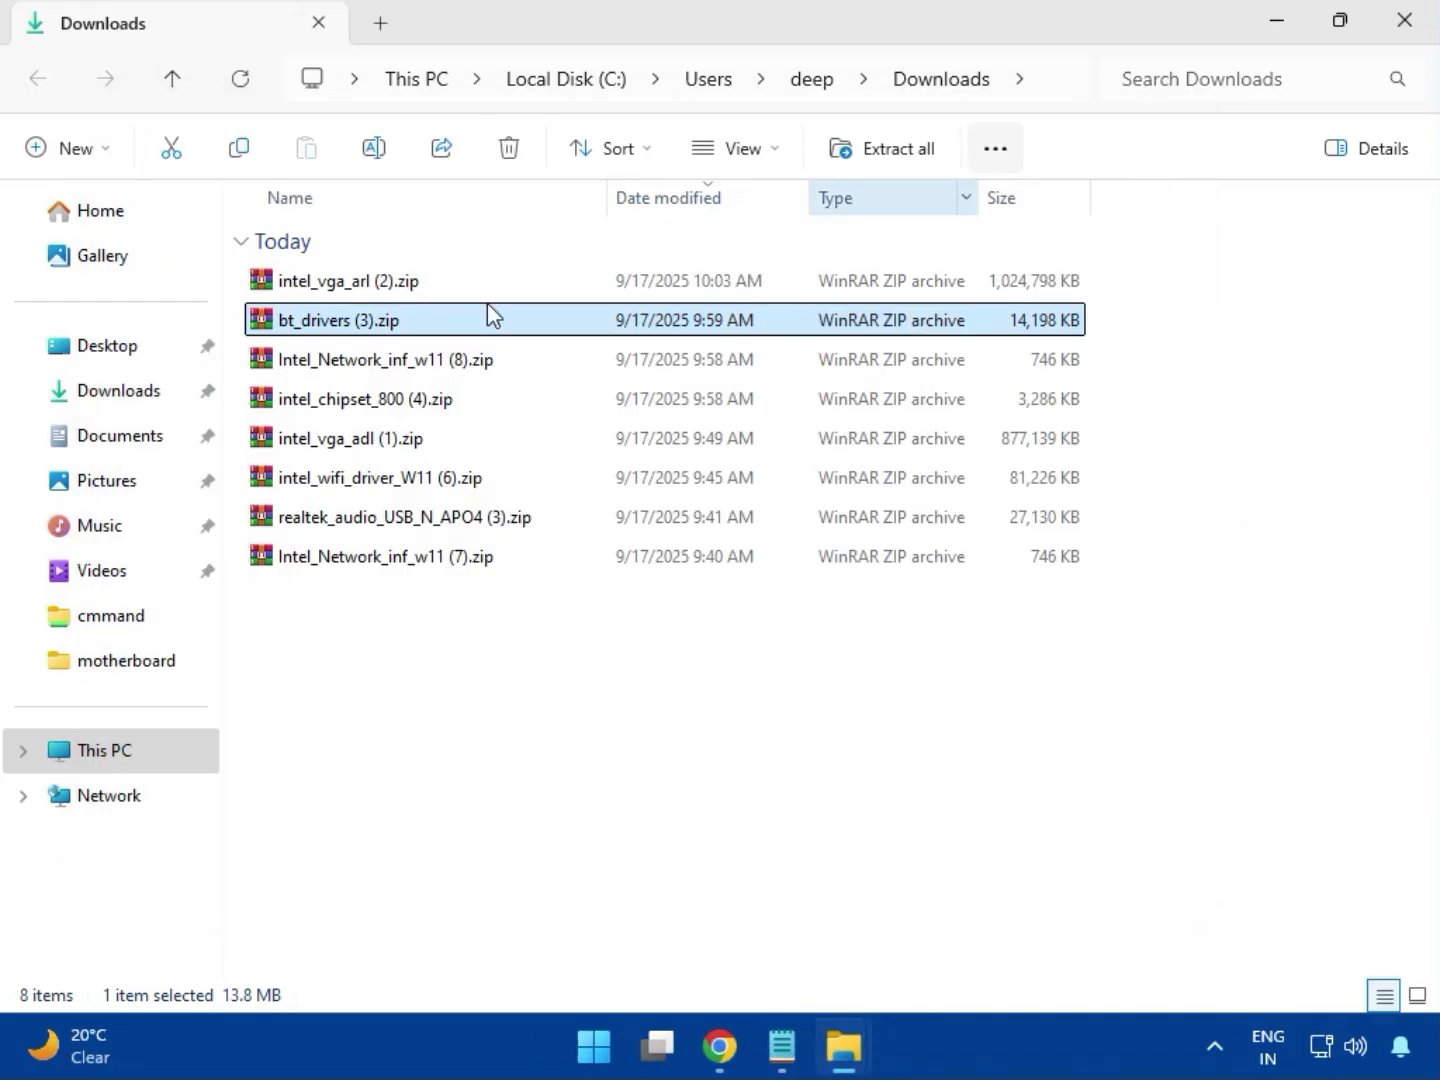
click(377, 376)
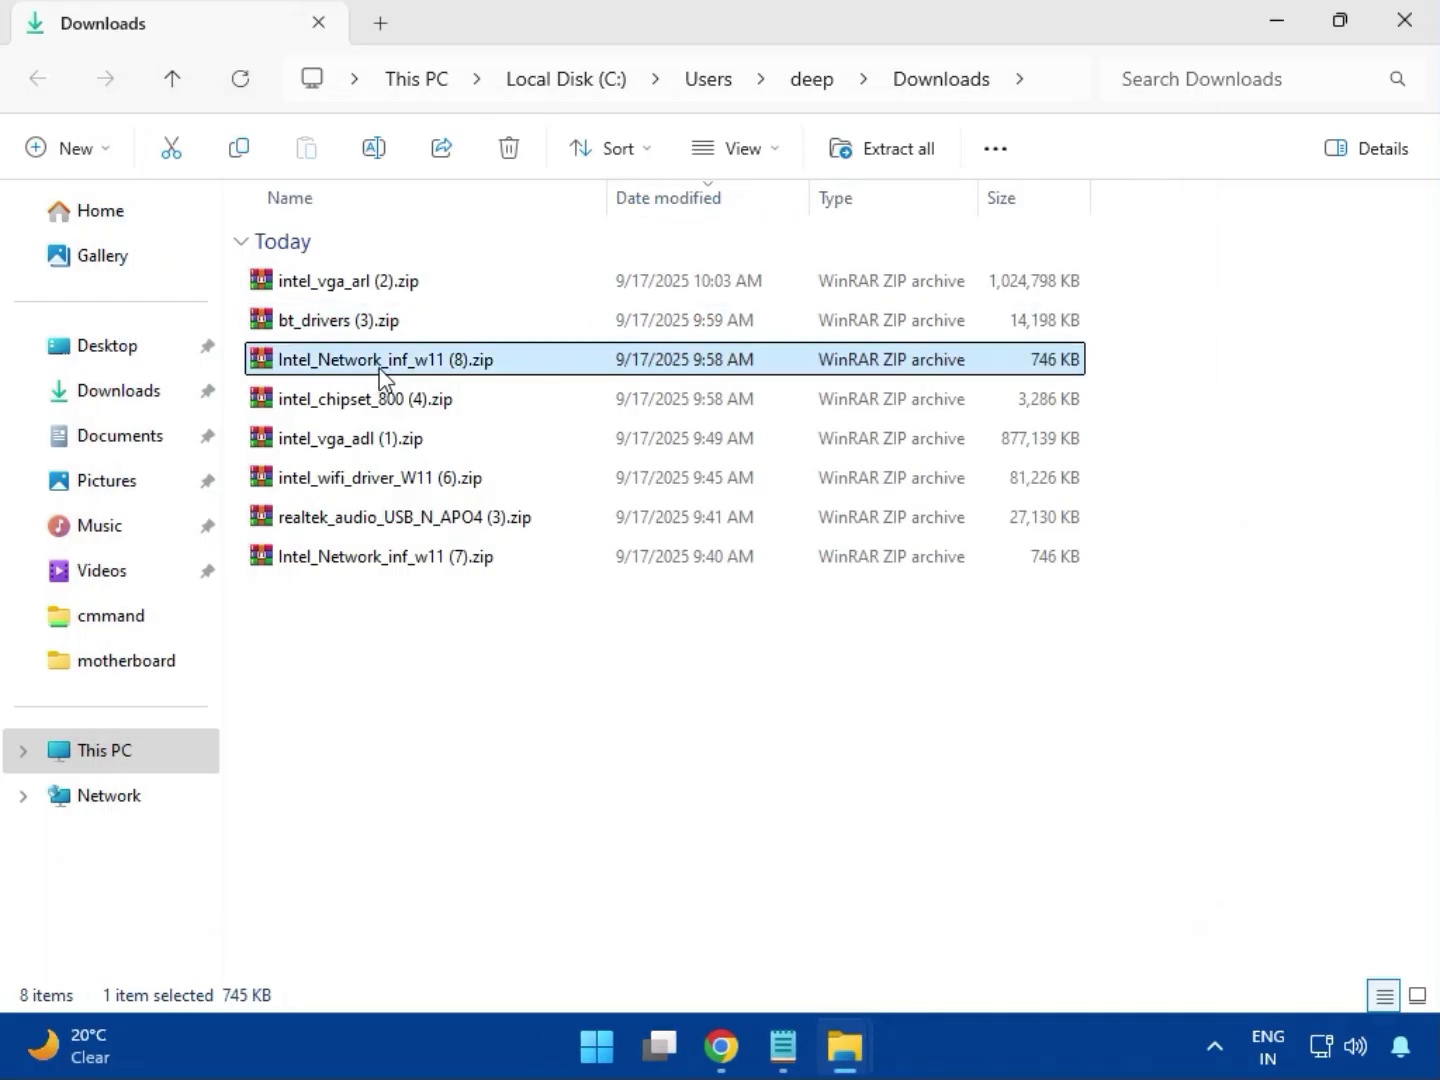
double_click(401, 365)
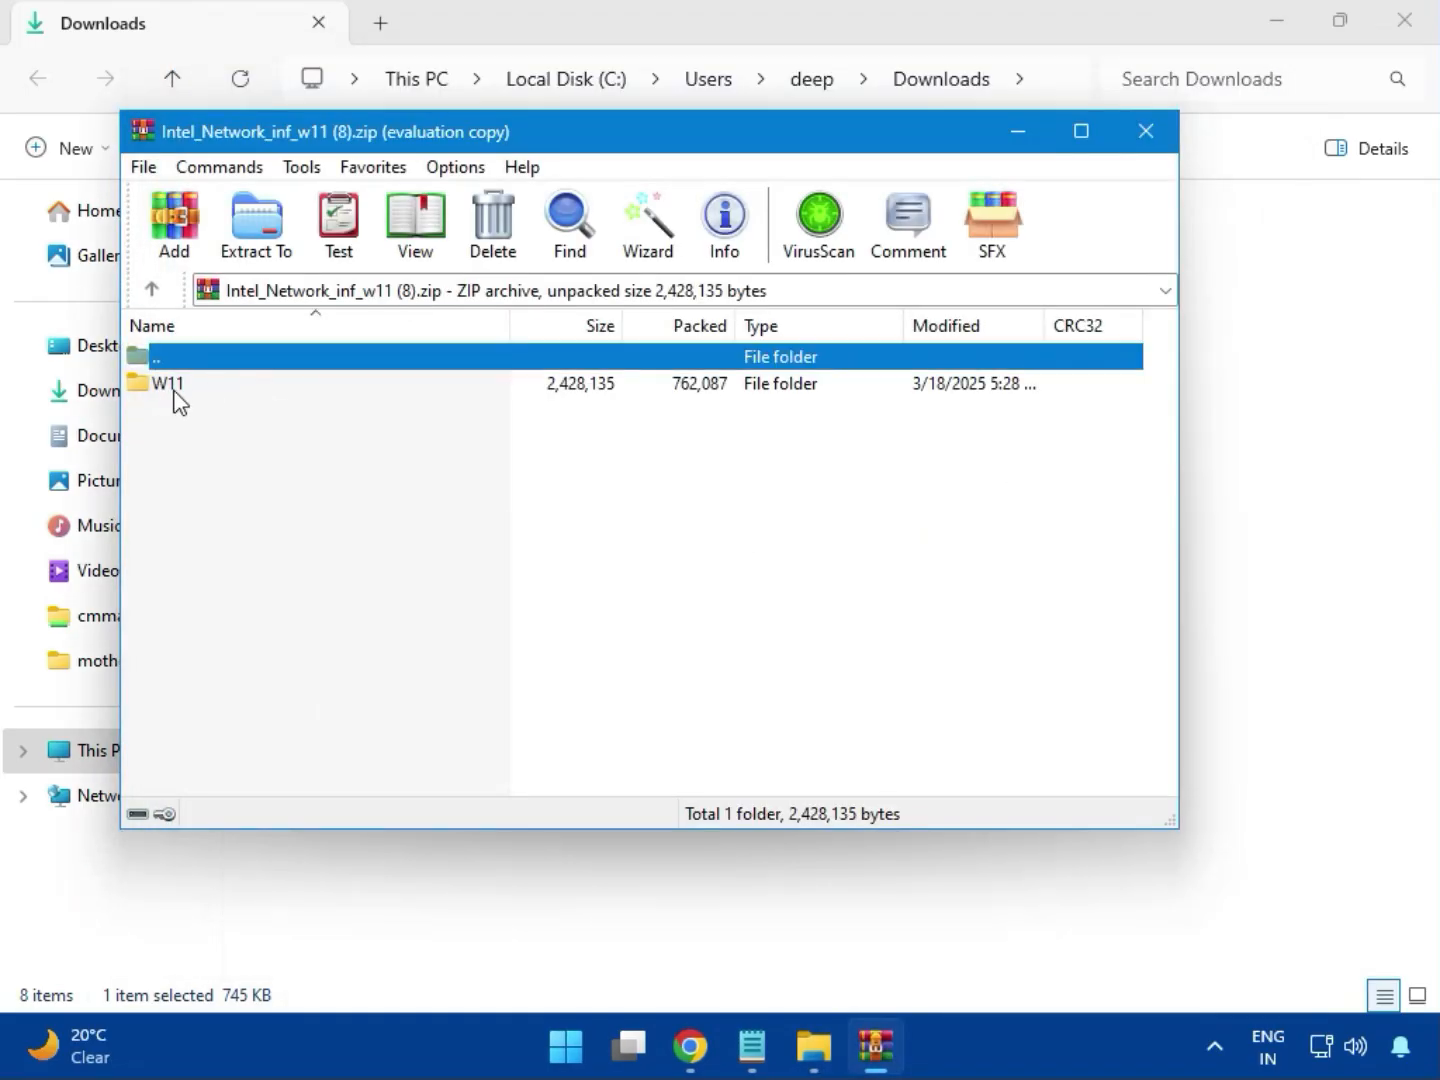
click(175, 396)
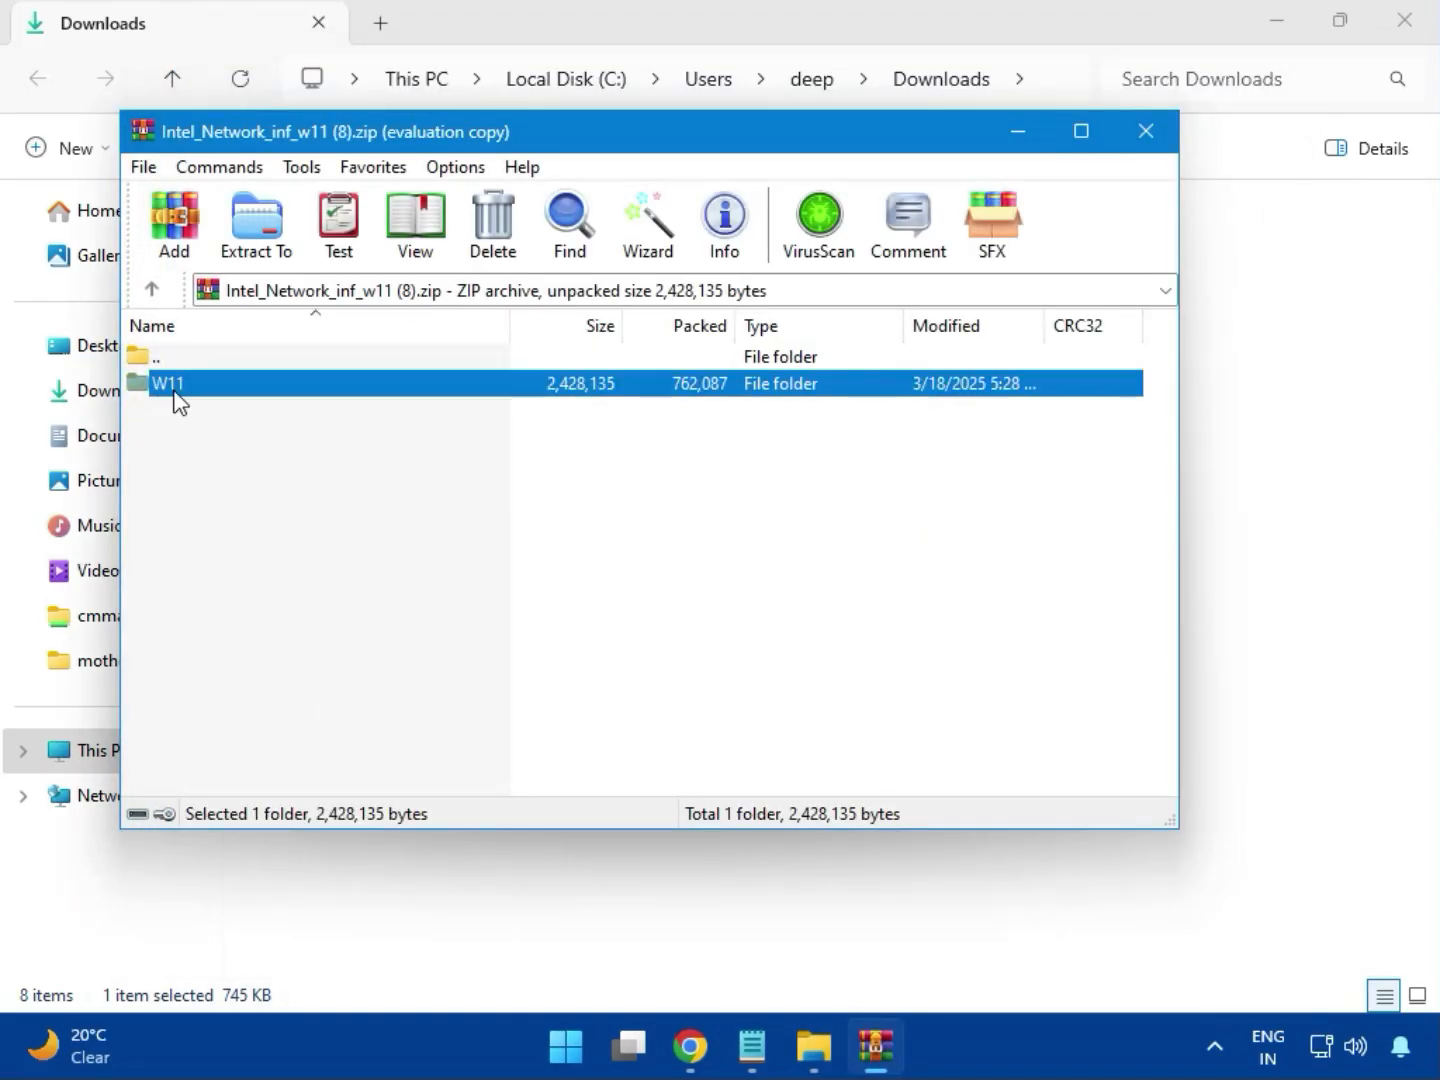
double_click(180, 401)
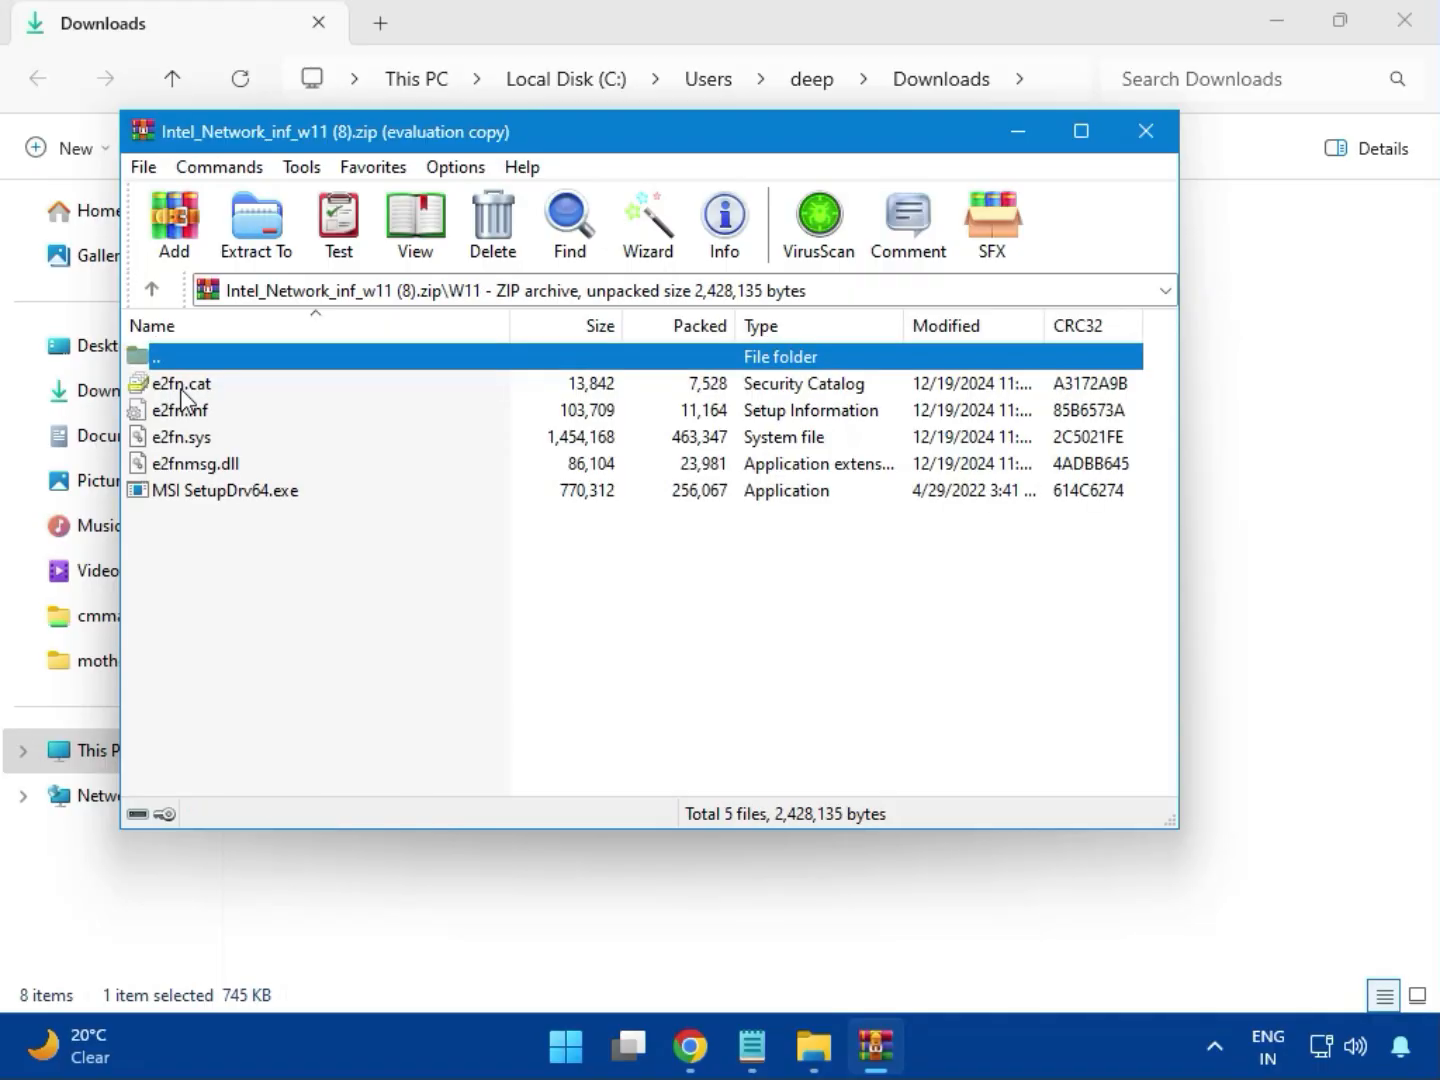
double_click(269, 493)
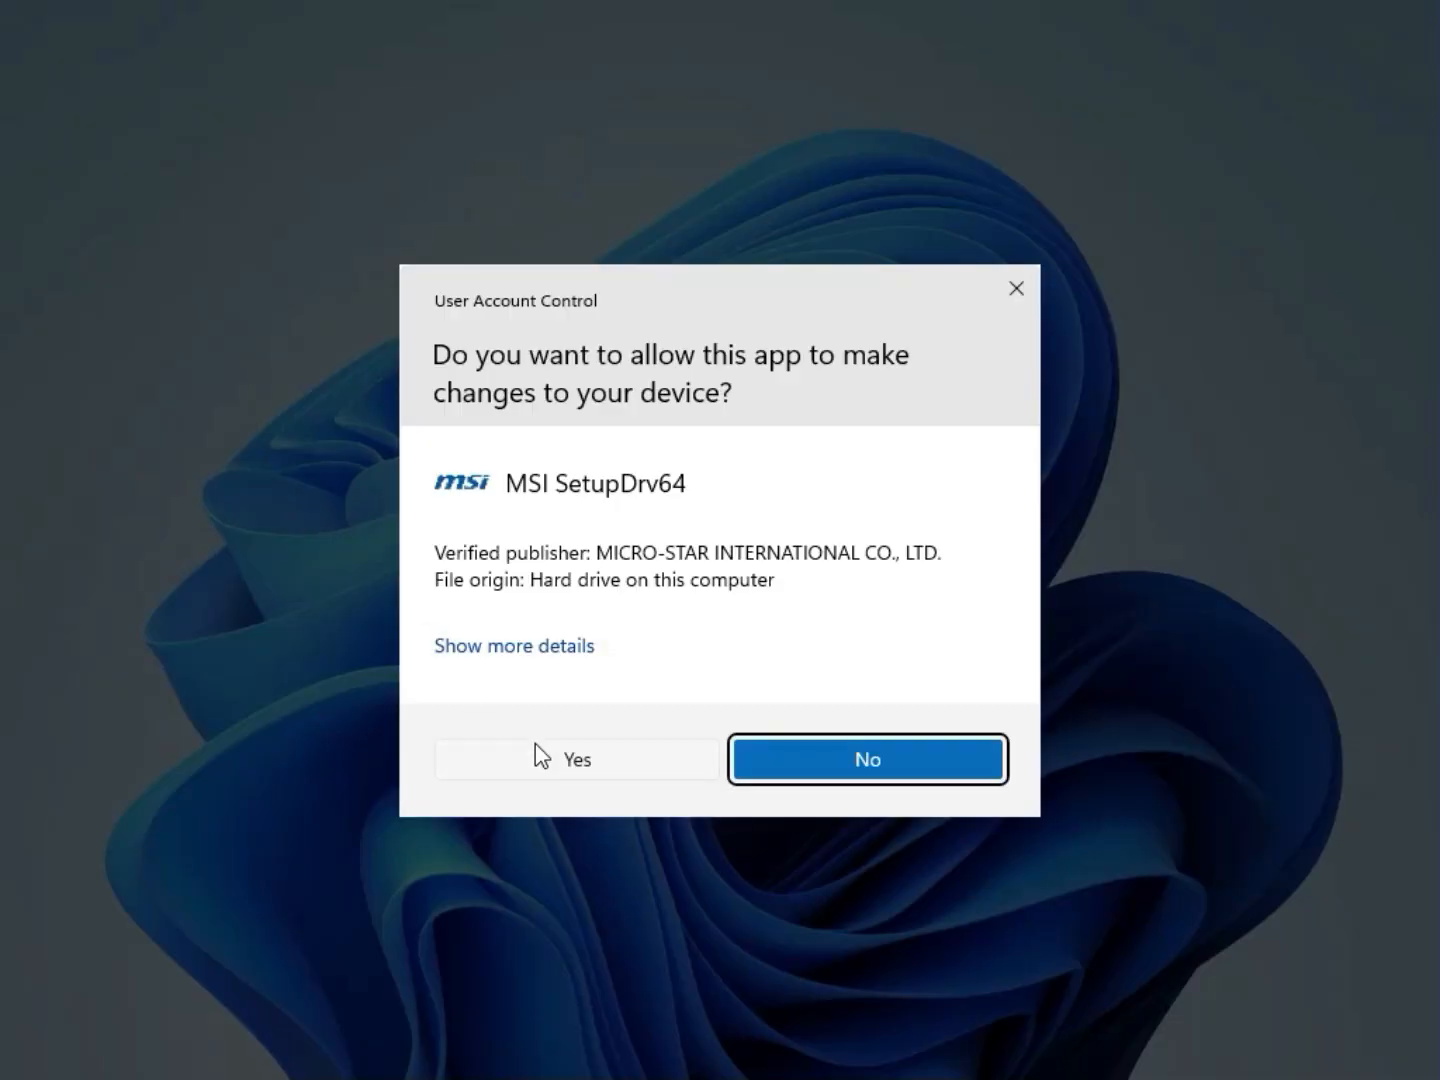
click(540, 757)
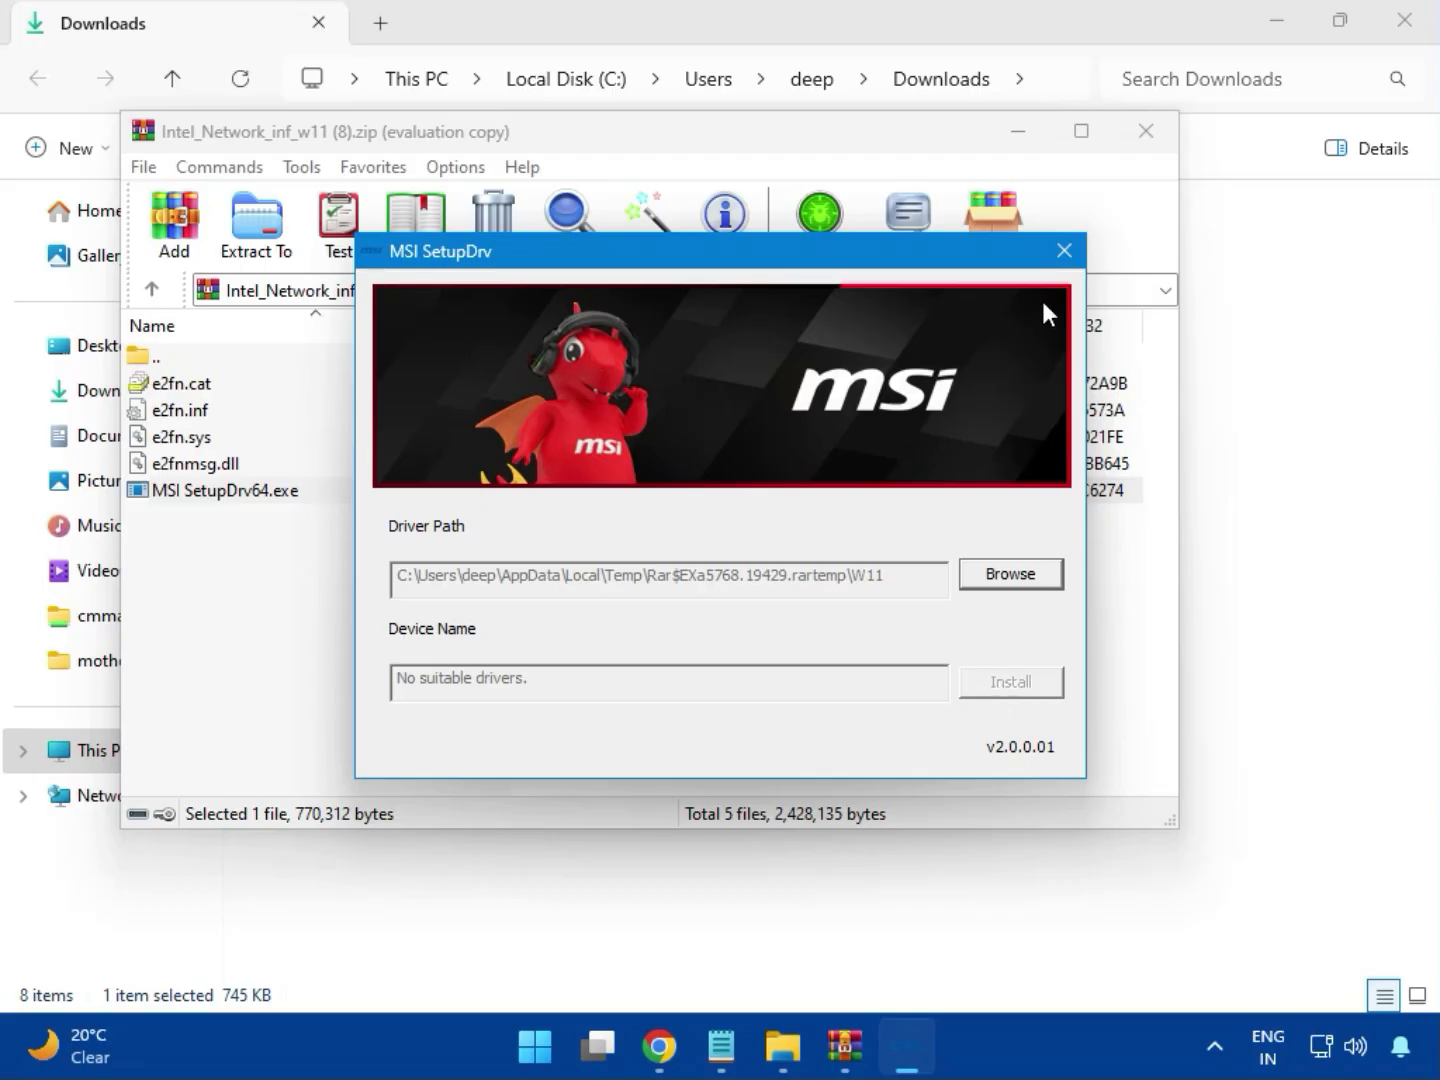
click(1064, 250)
Switch from the network archive to intel_chipset_800 (4).zip and launch SetupChipset.exe from its Intel Chipset Driver folder
click(1146, 131)
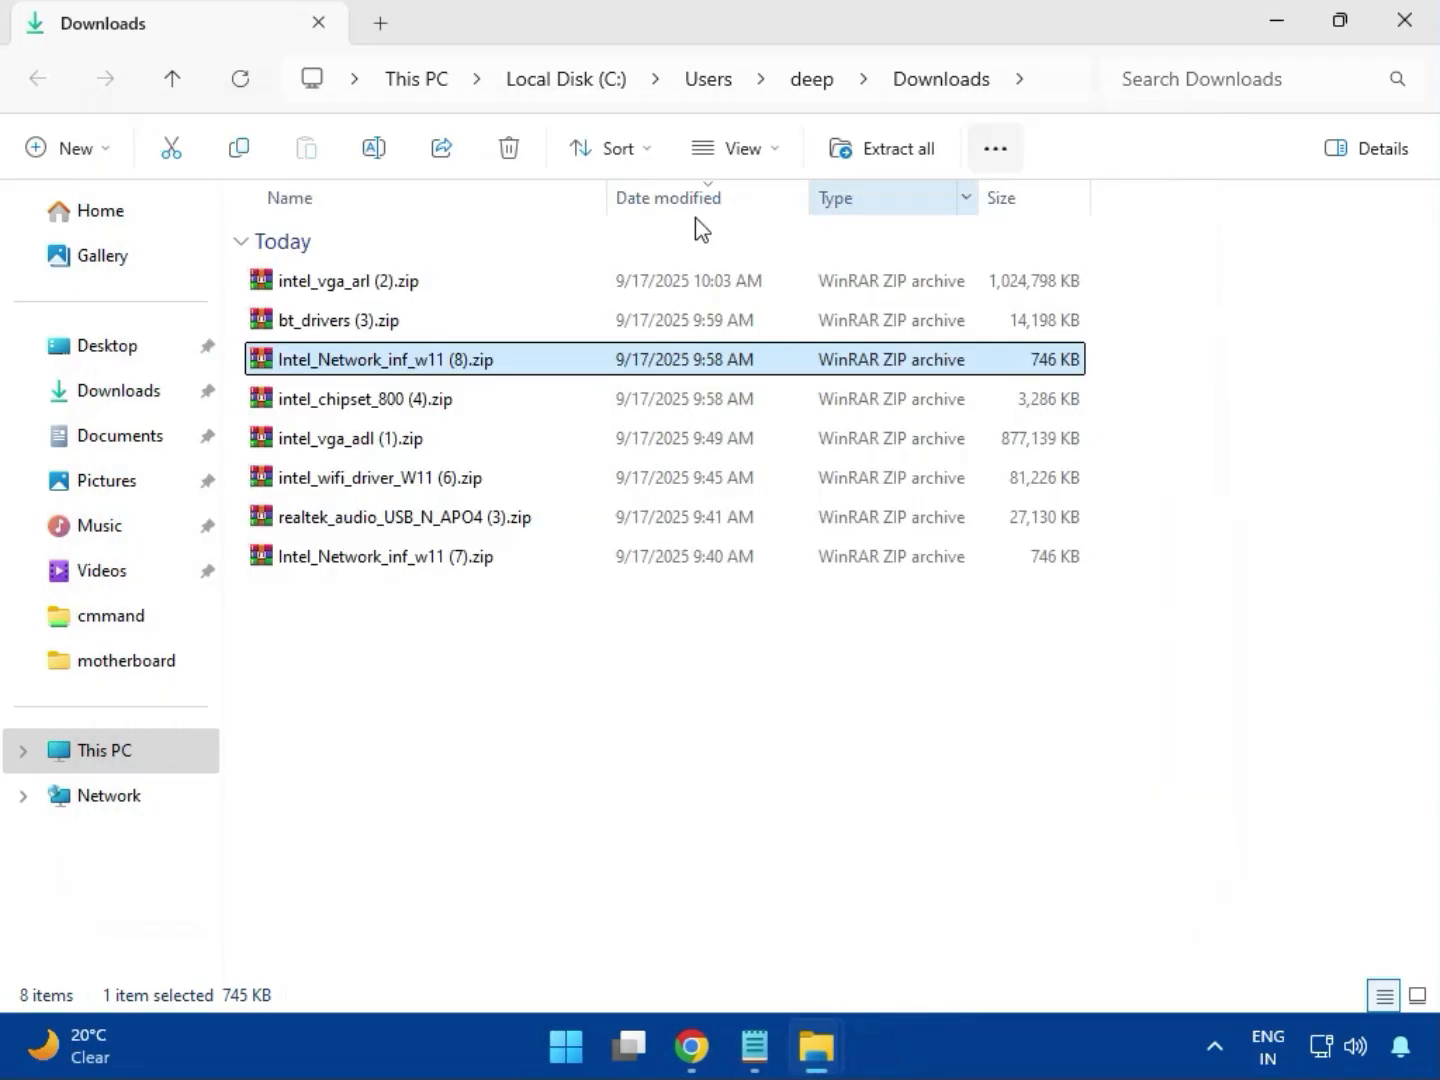
click(334, 409)
double_click(408, 409)
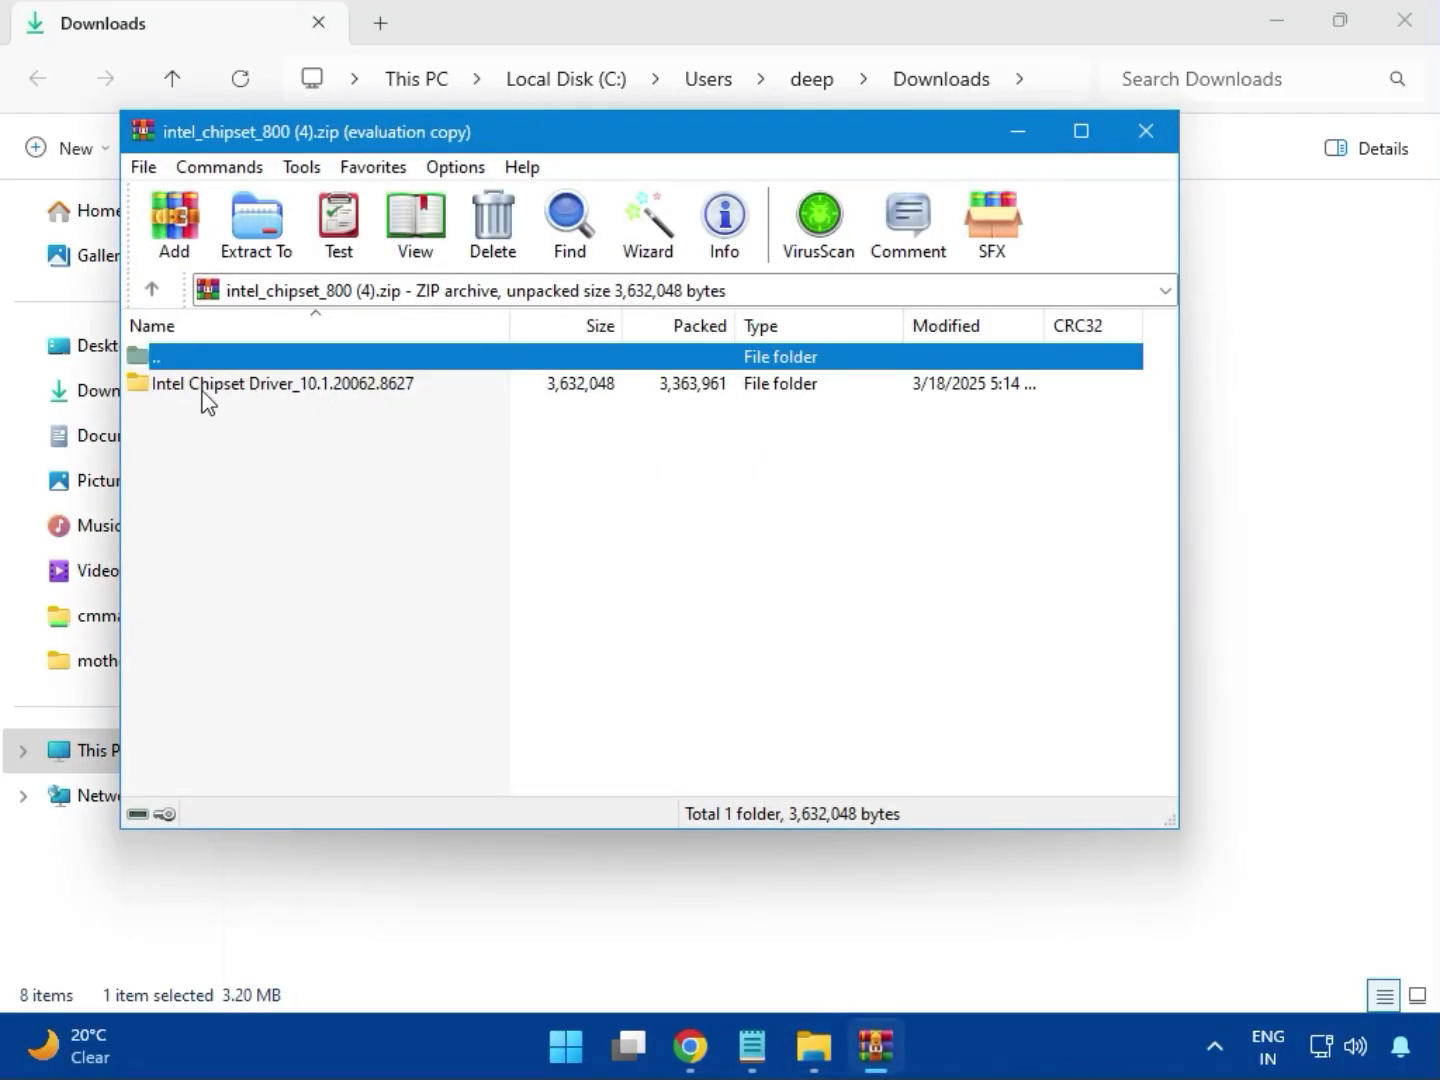
click(202, 390)
click(866, 368)
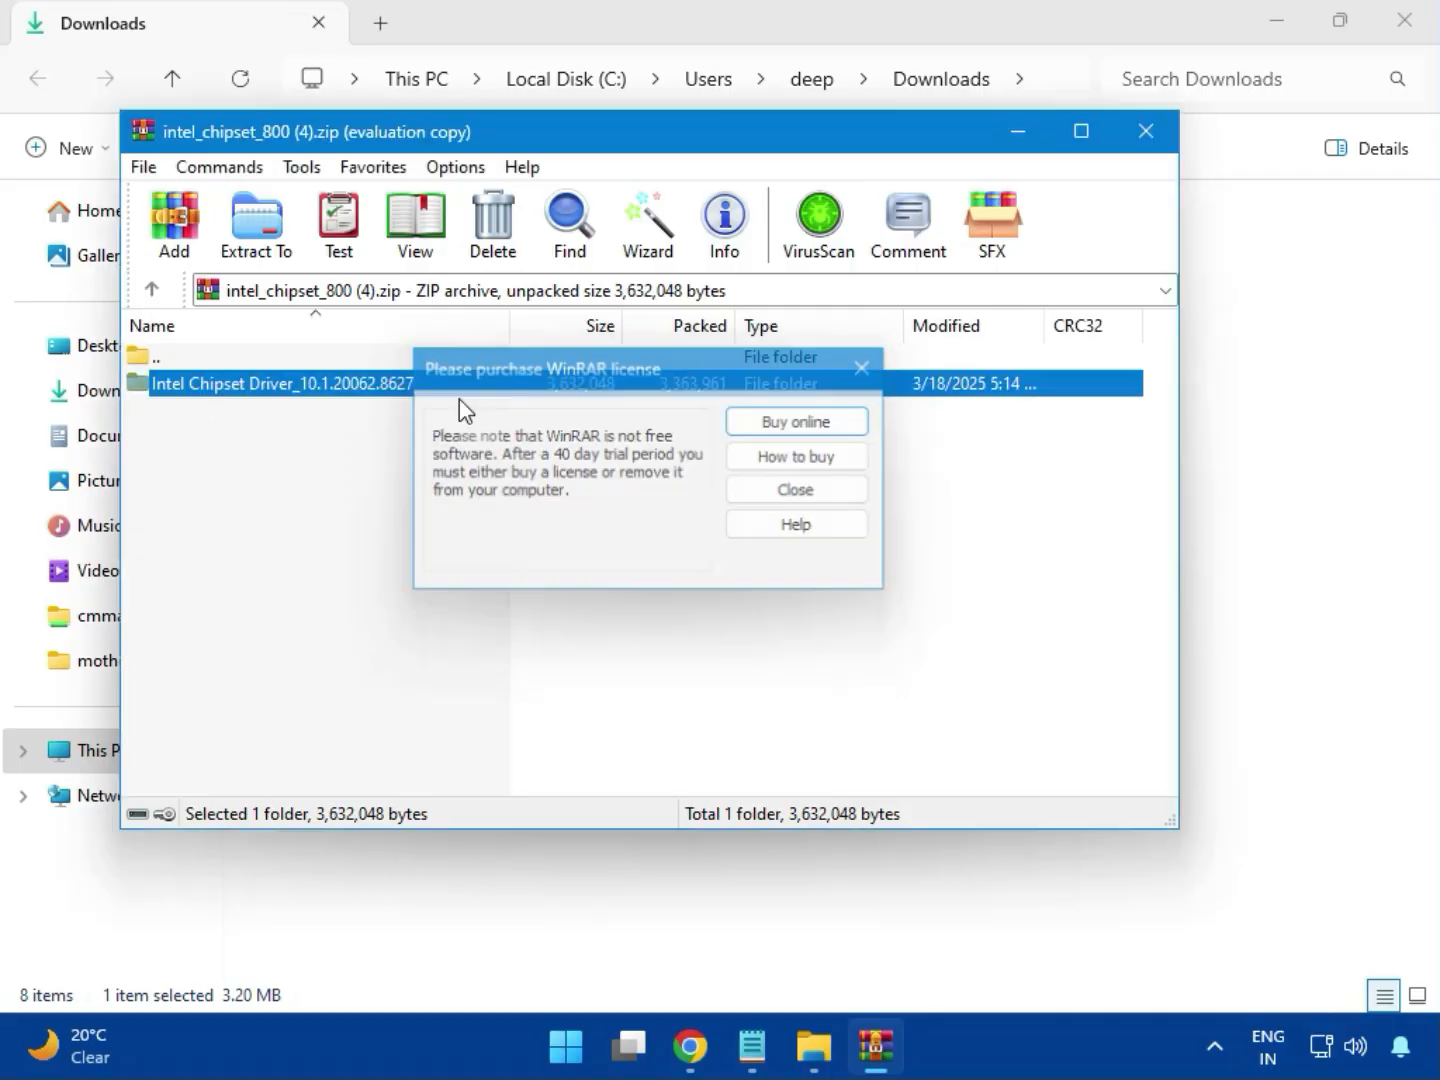
double_click(353, 400)
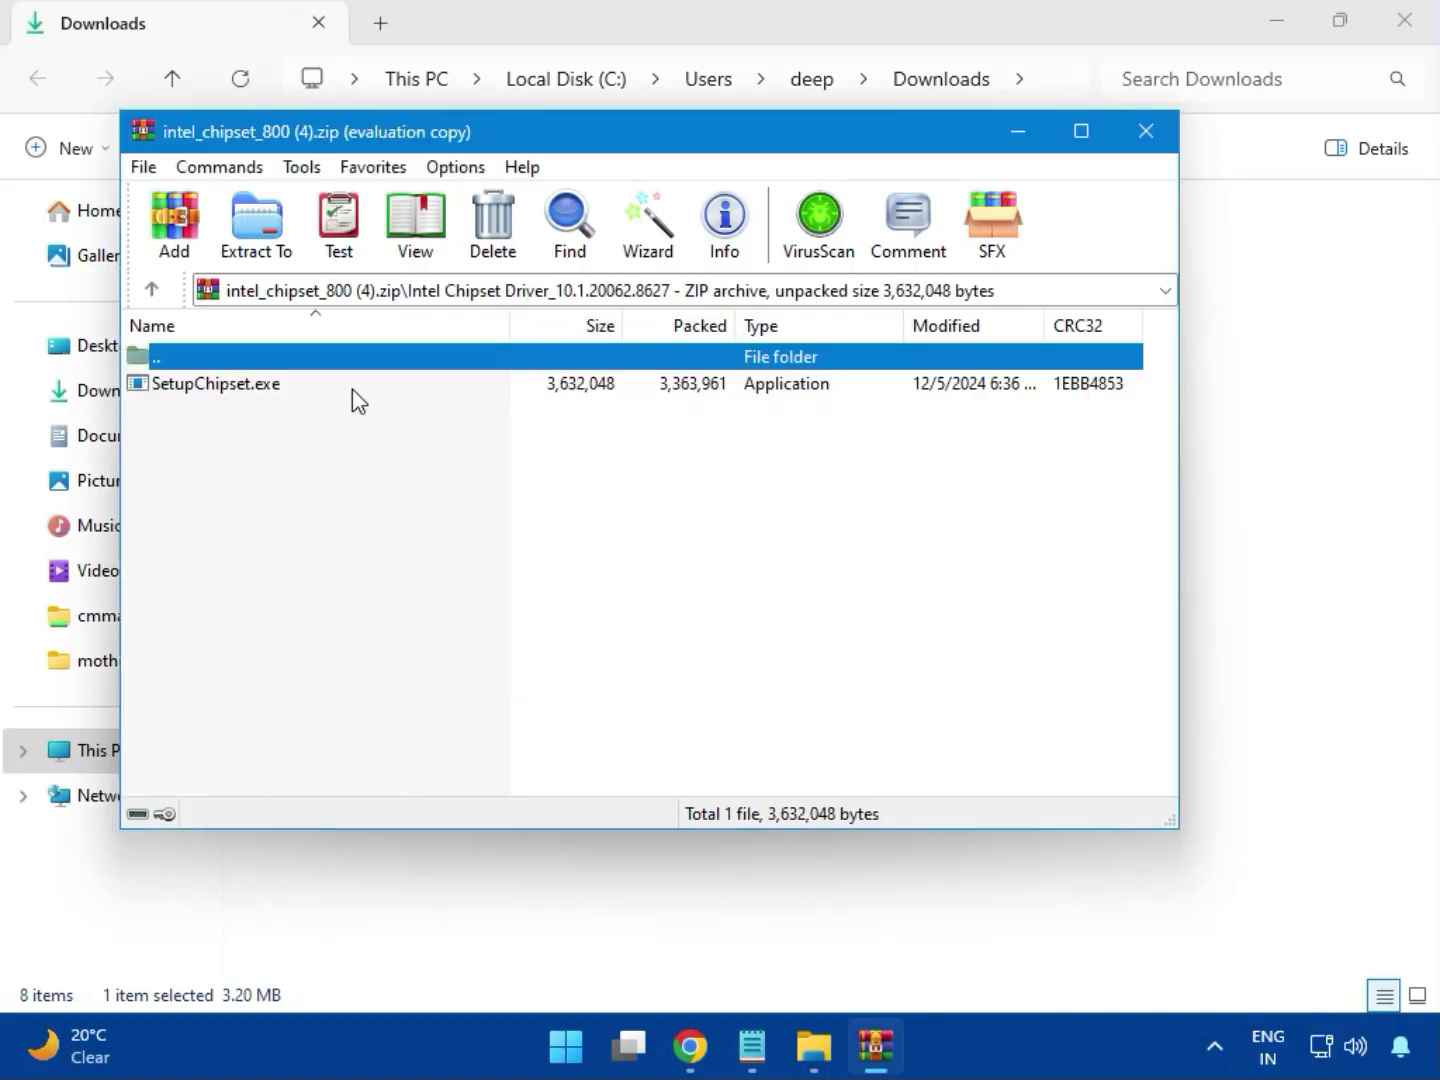
double_click(230, 399)
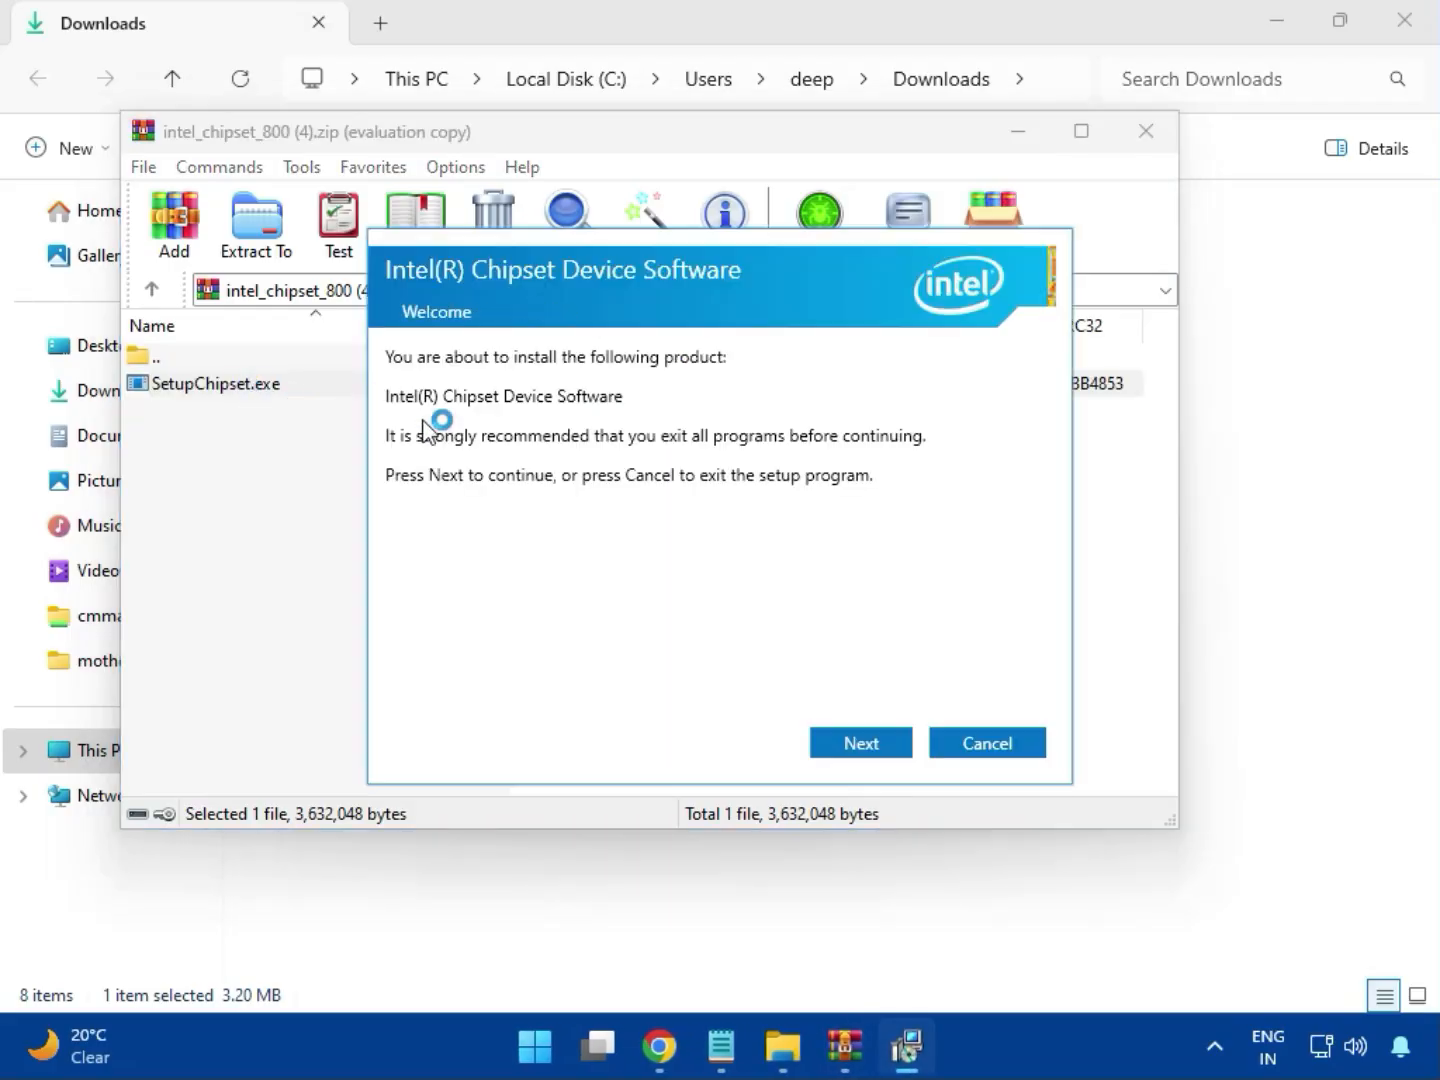
Accept the licence and install, approve UAC, dismiss the 'platform not supported' failure, and close the archive
click(866, 745)
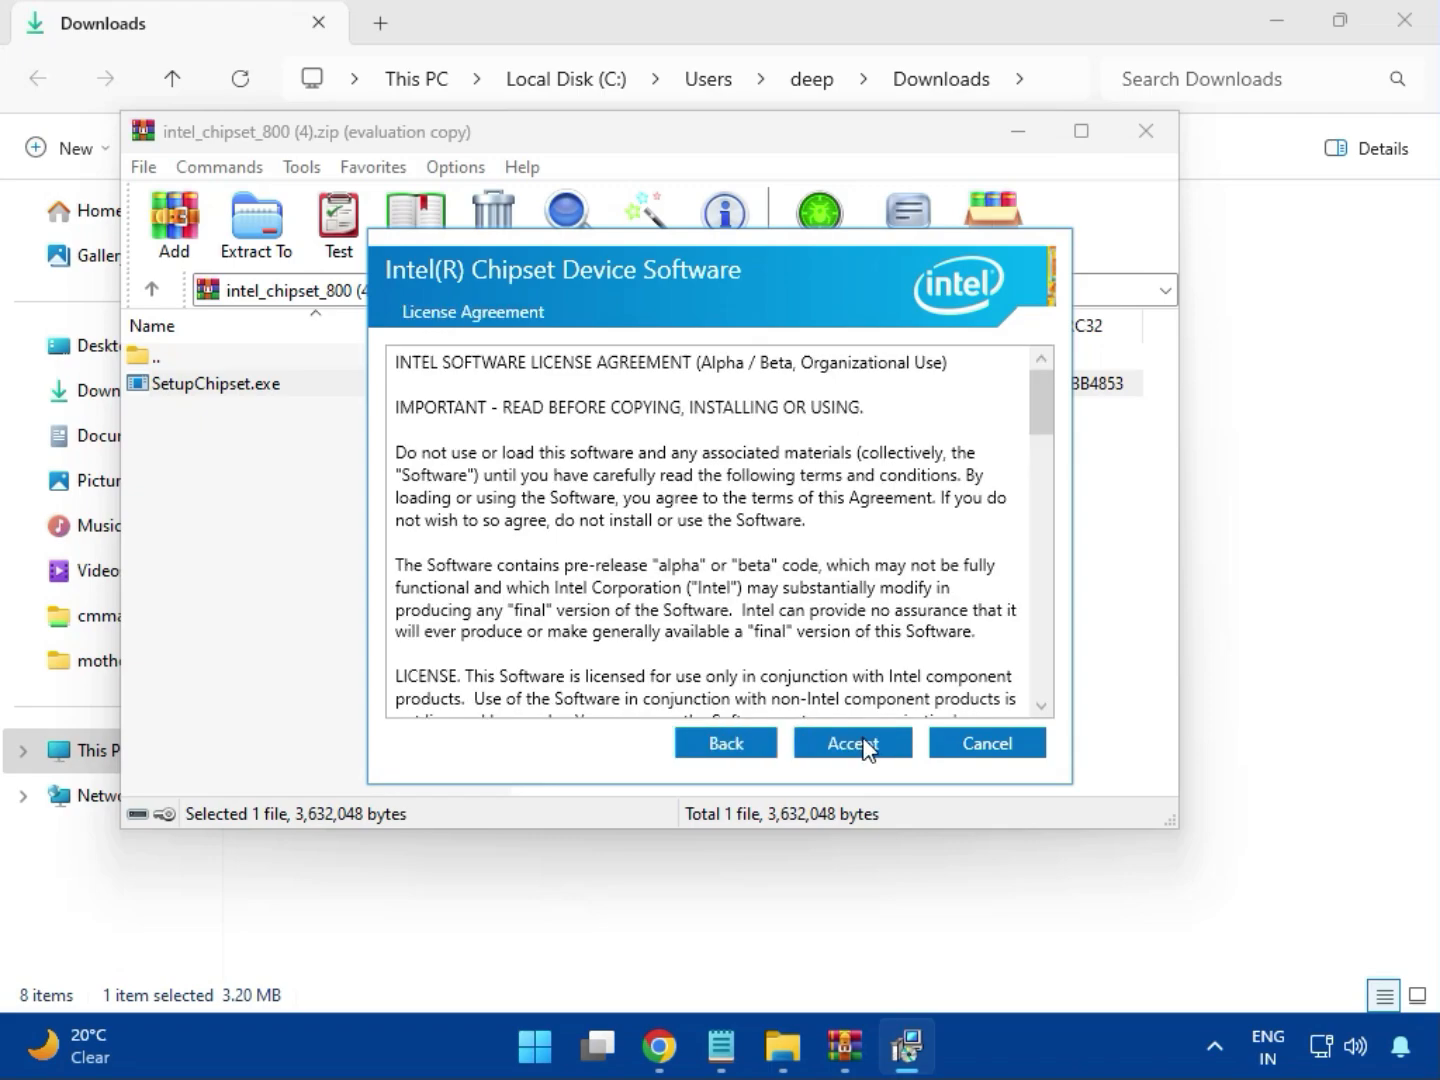
click(864, 743)
click(860, 745)
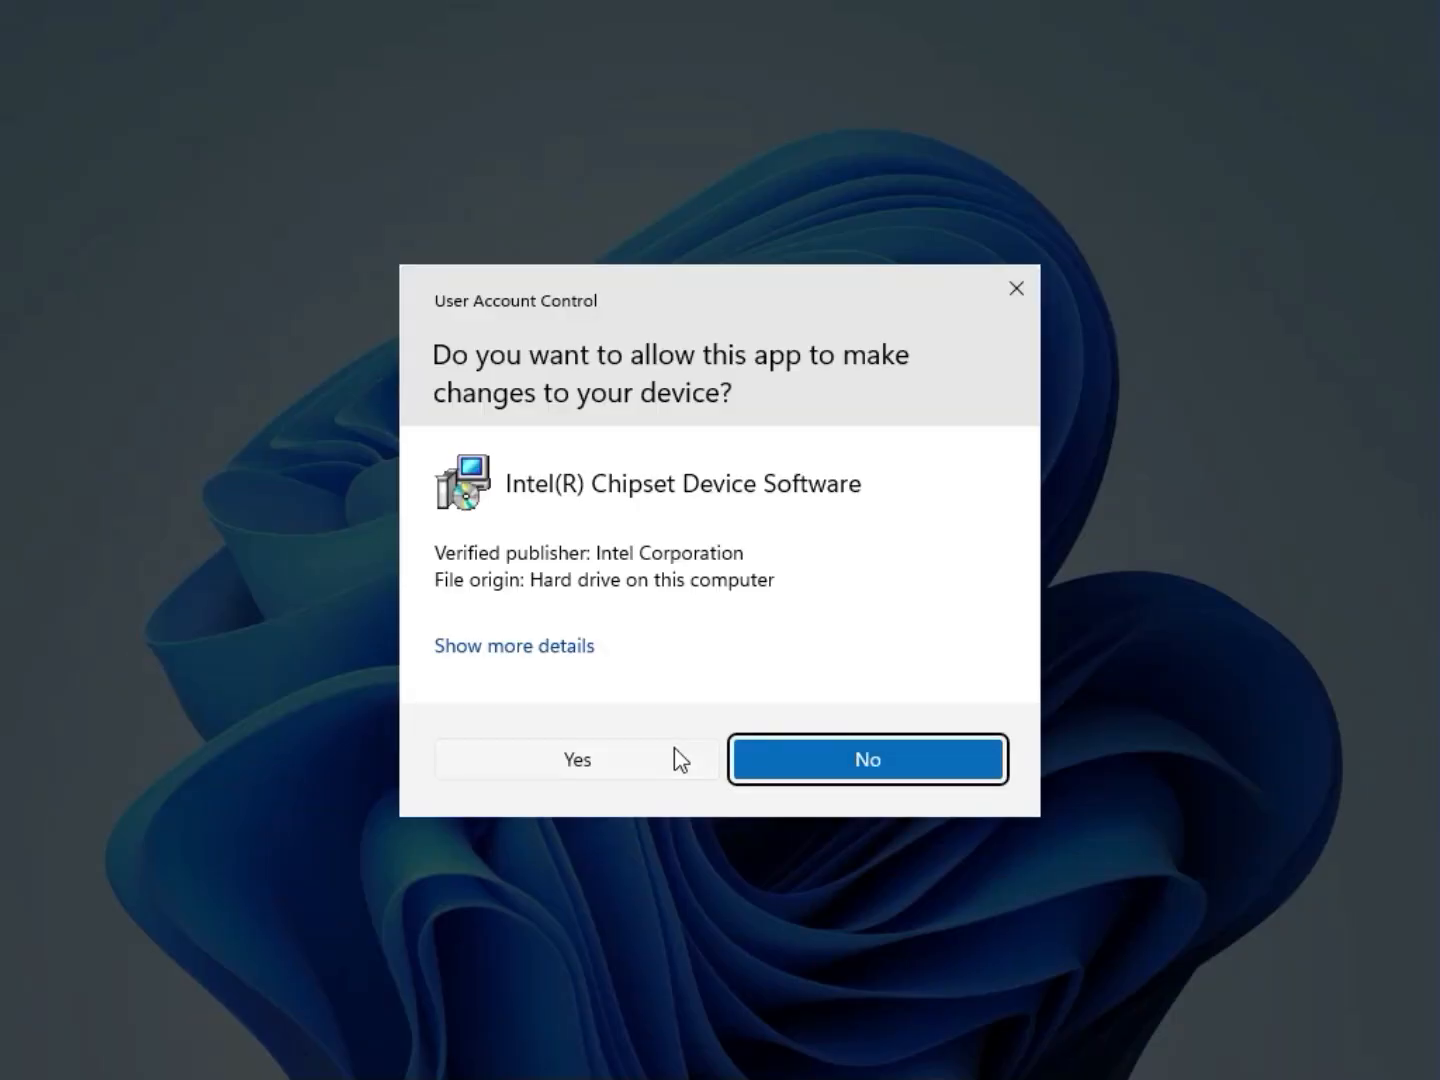
click(678, 761)
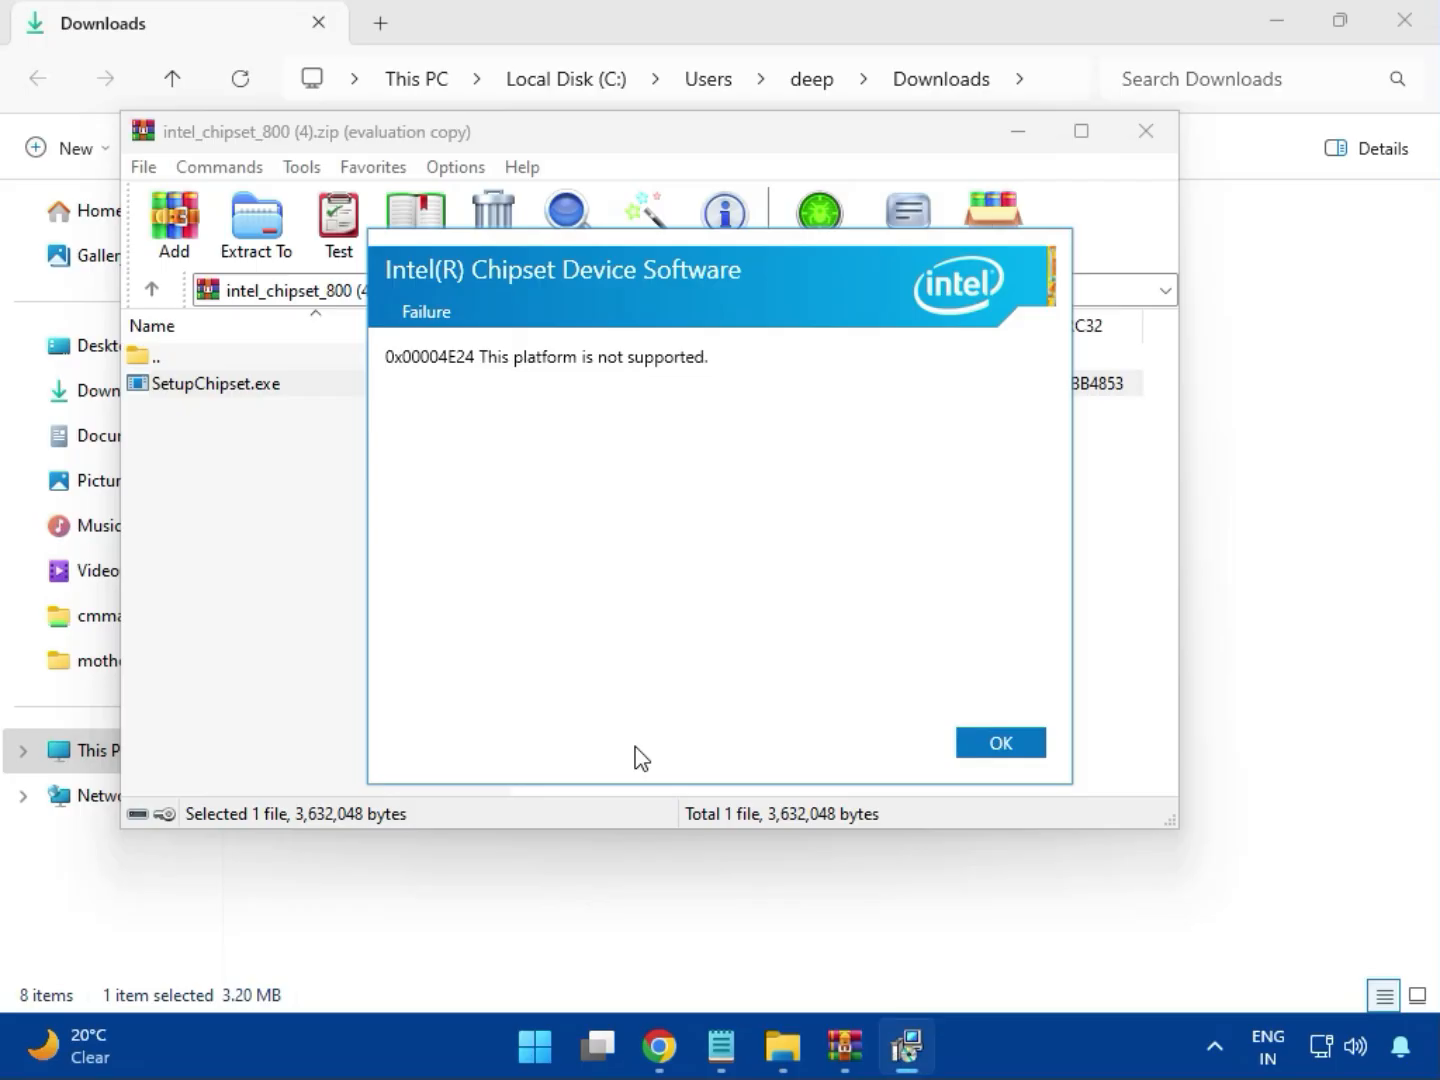
click(977, 743)
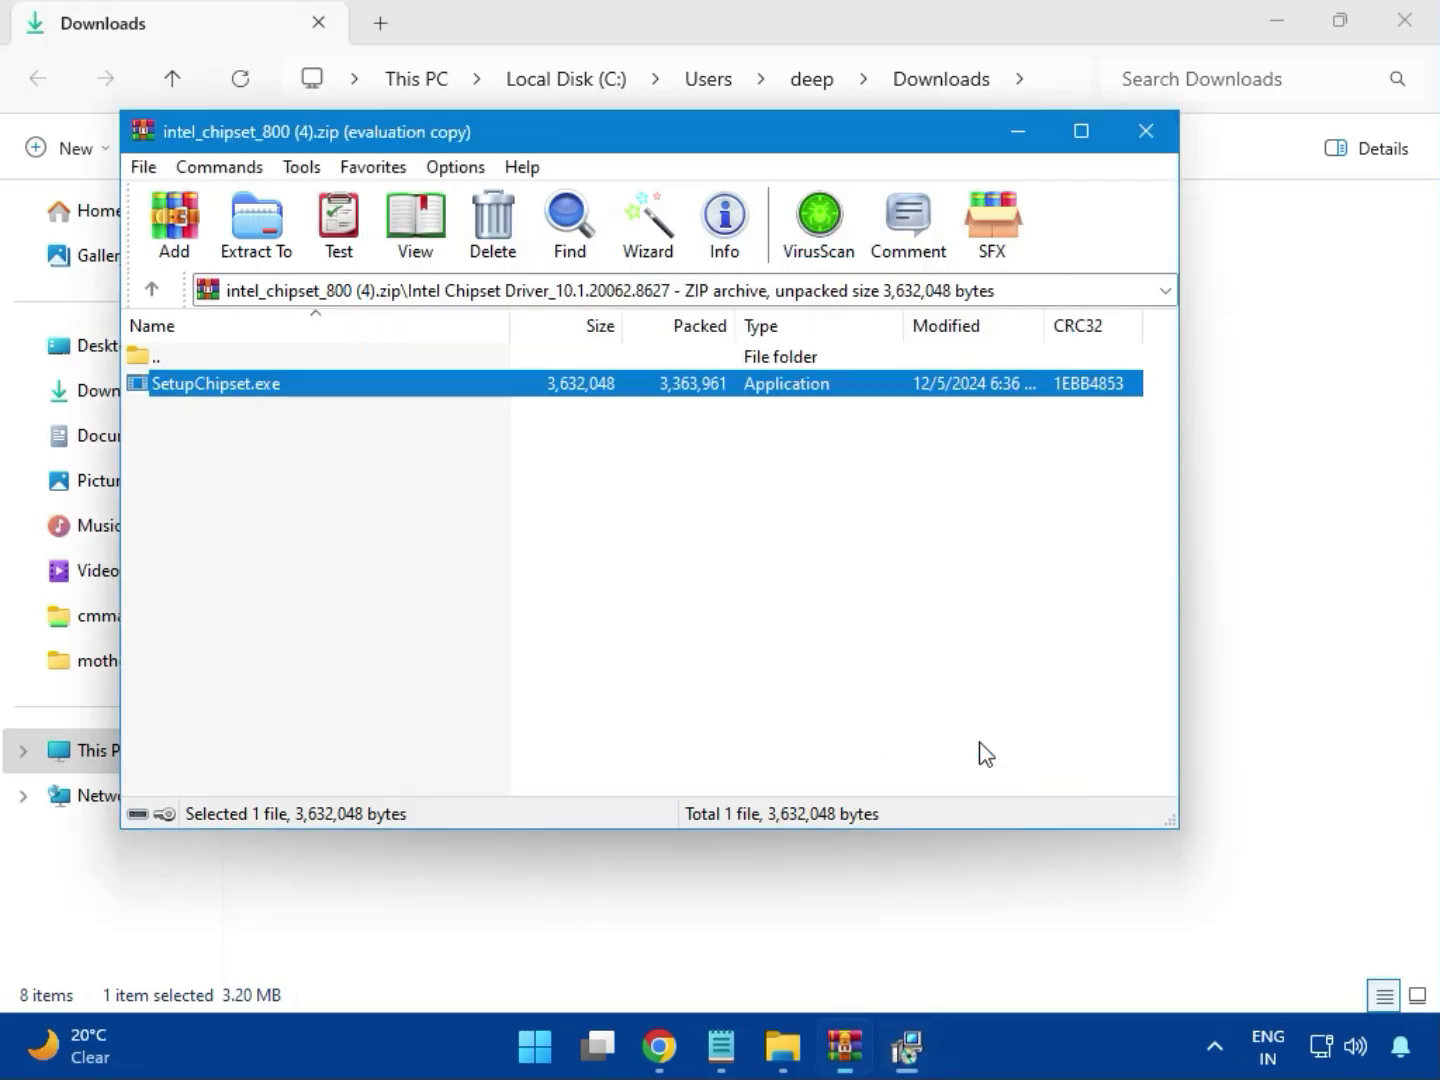
click(1146, 142)
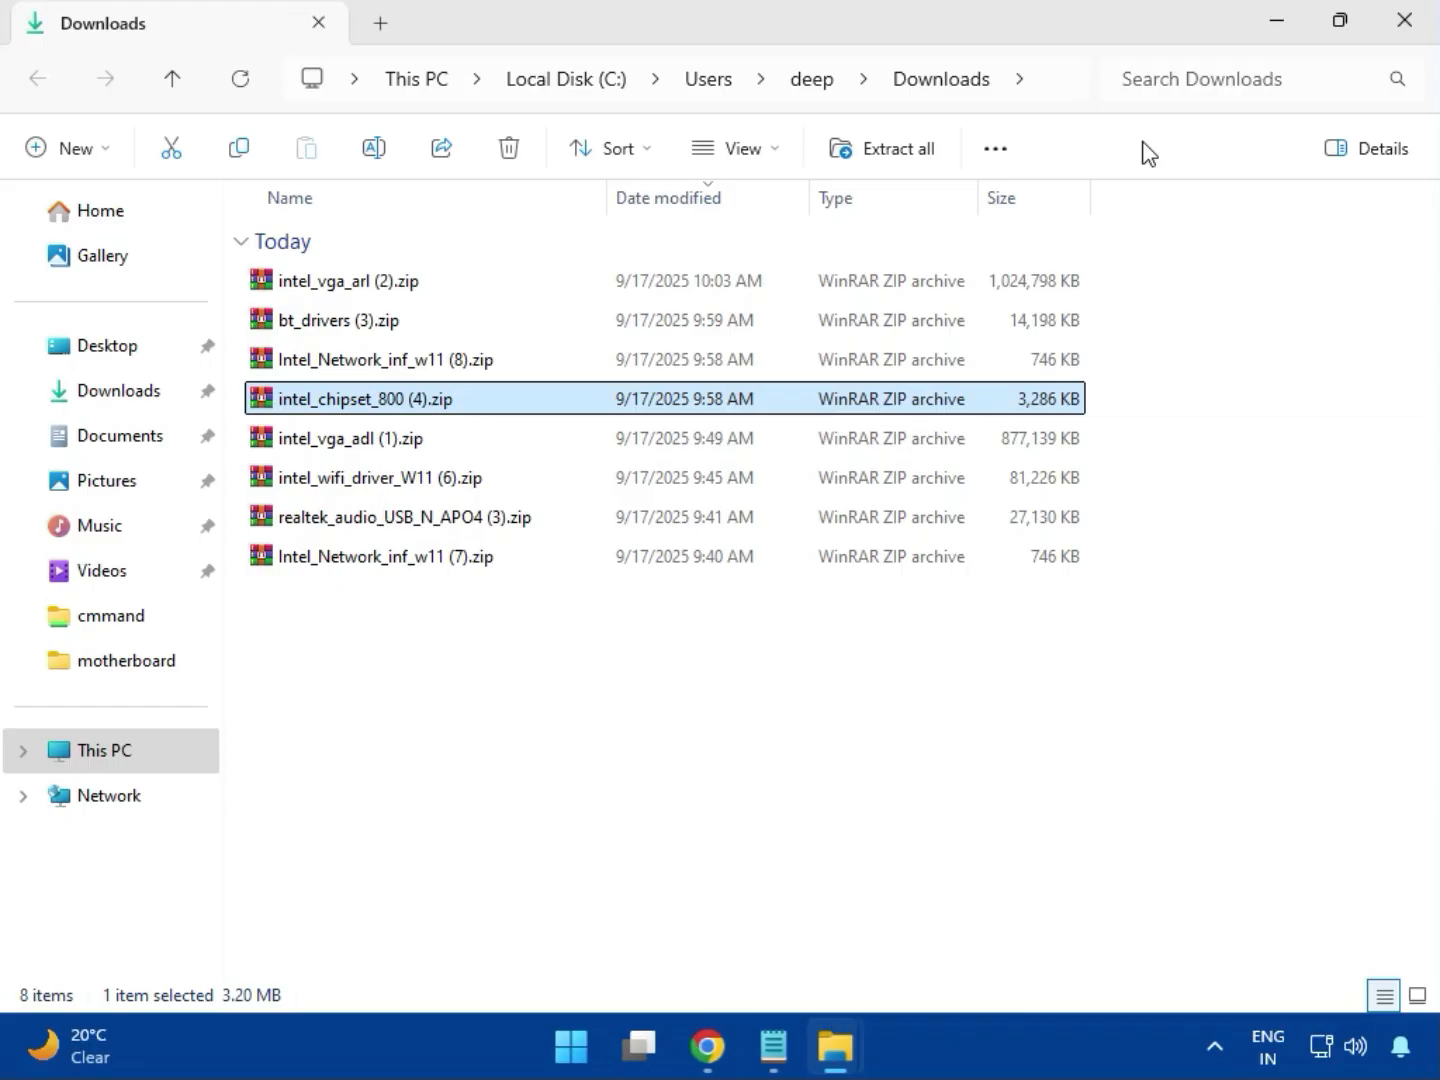
Check the contents of intel_vga_adl (1).zip, then close it
click(369, 447)
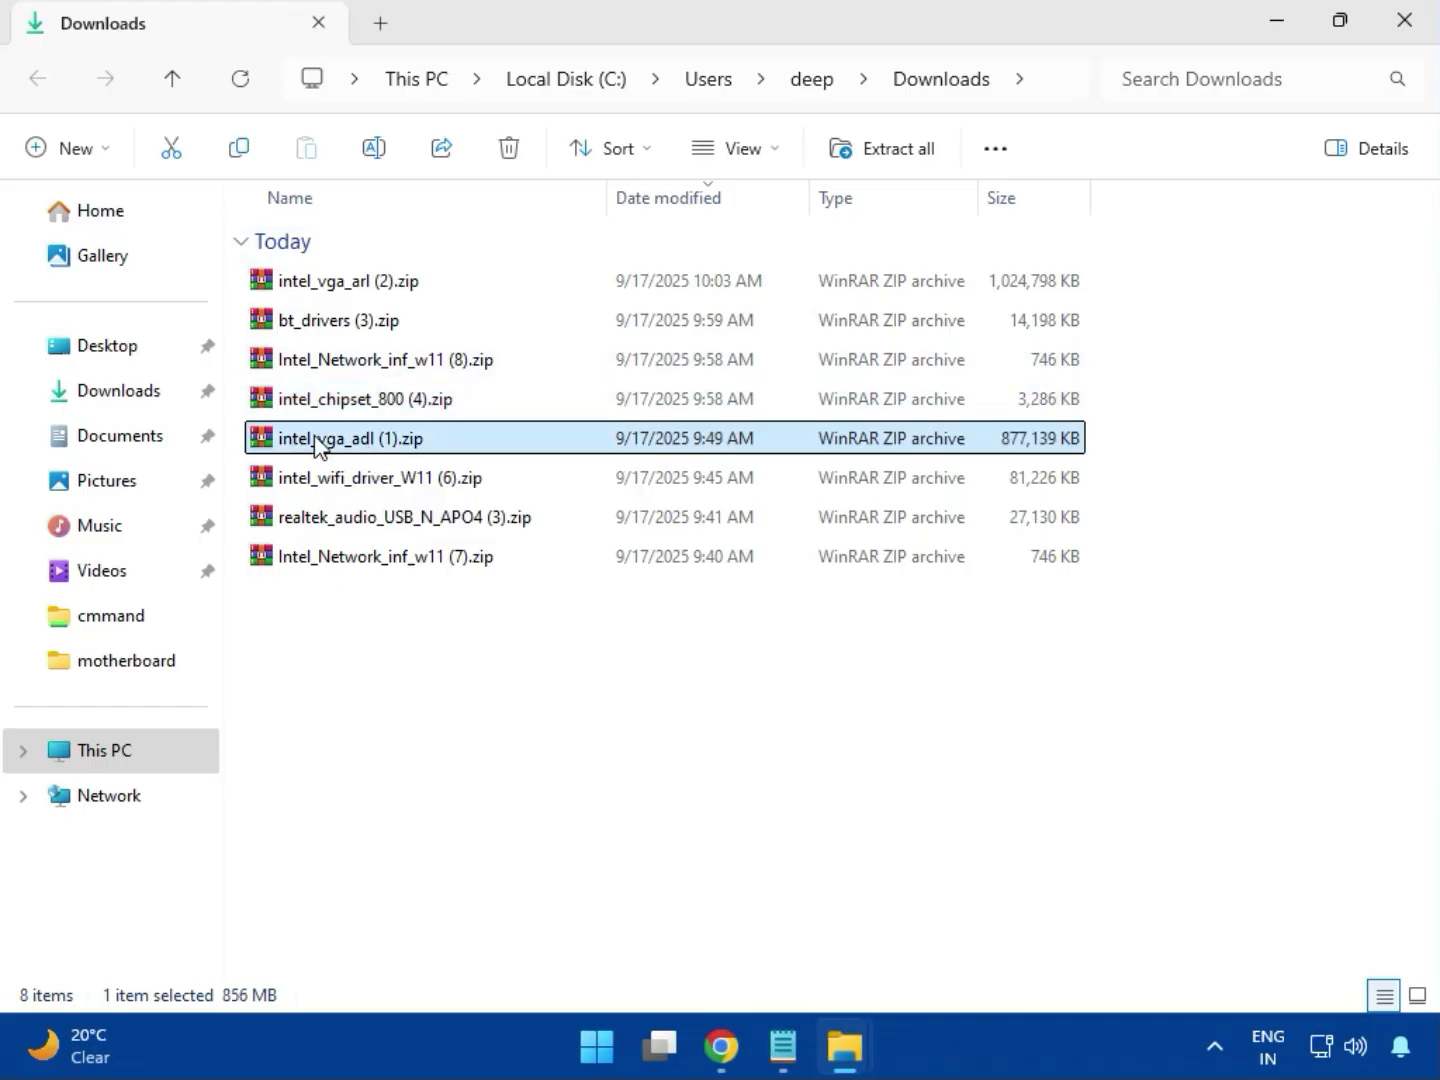
double_click(353, 440)
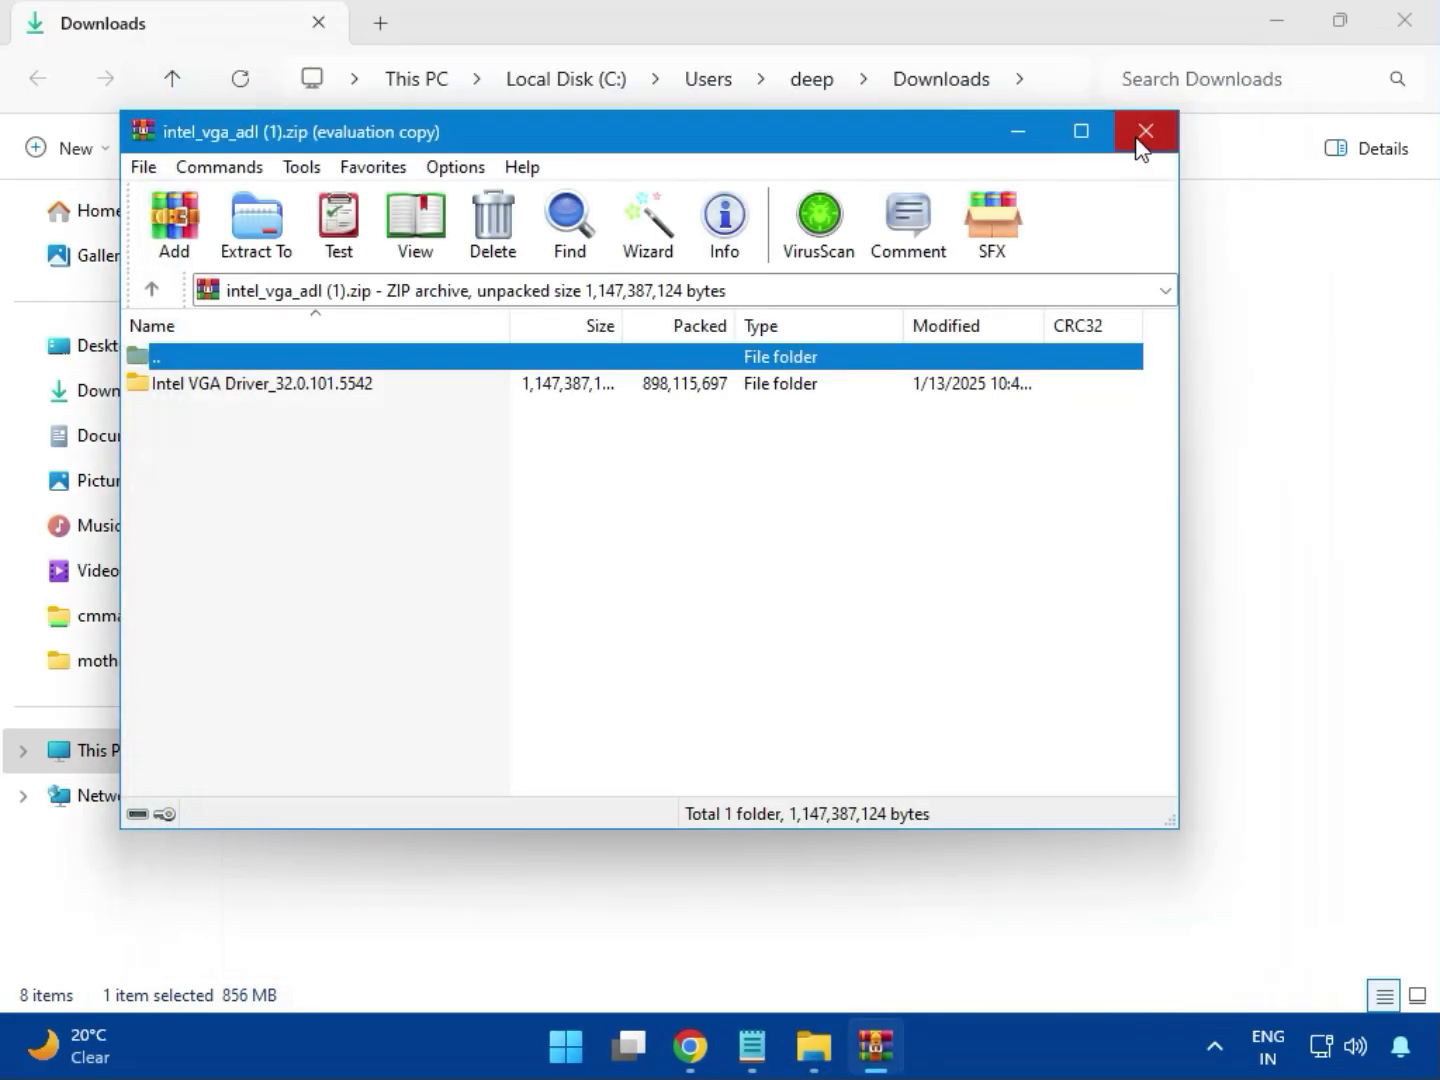
click(1143, 141)
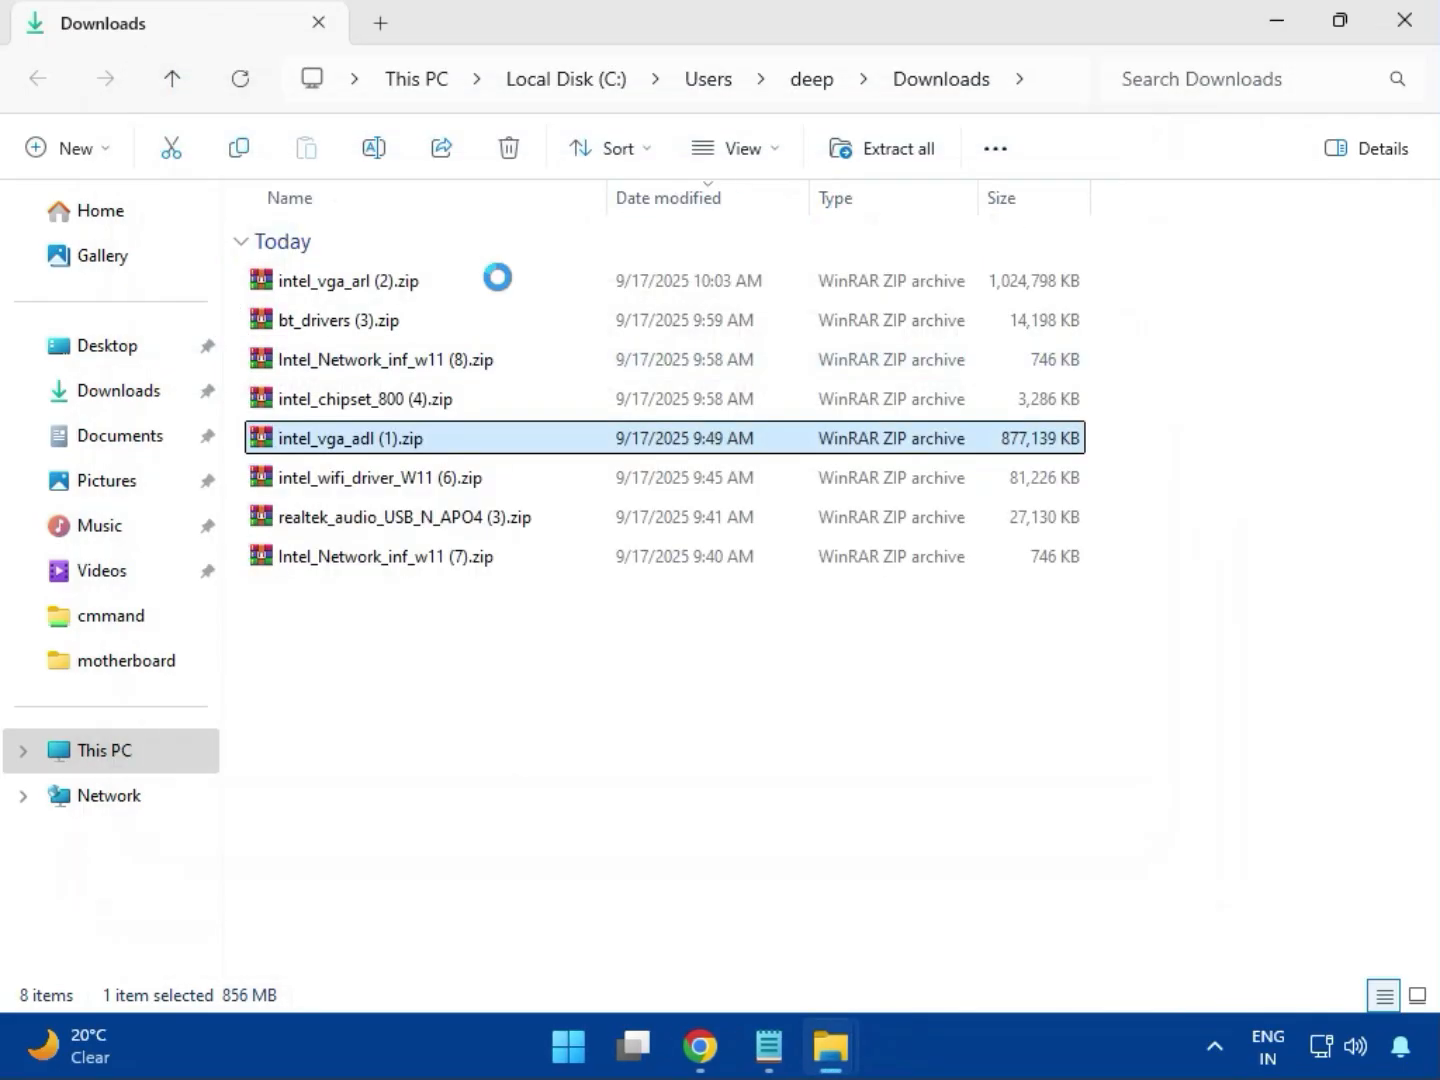
Open intel_wifi_driver_W11 (6).zip and browse into Intel WIFI Driver_23.40.0.4\UWD\Win64
double_click(371, 481)
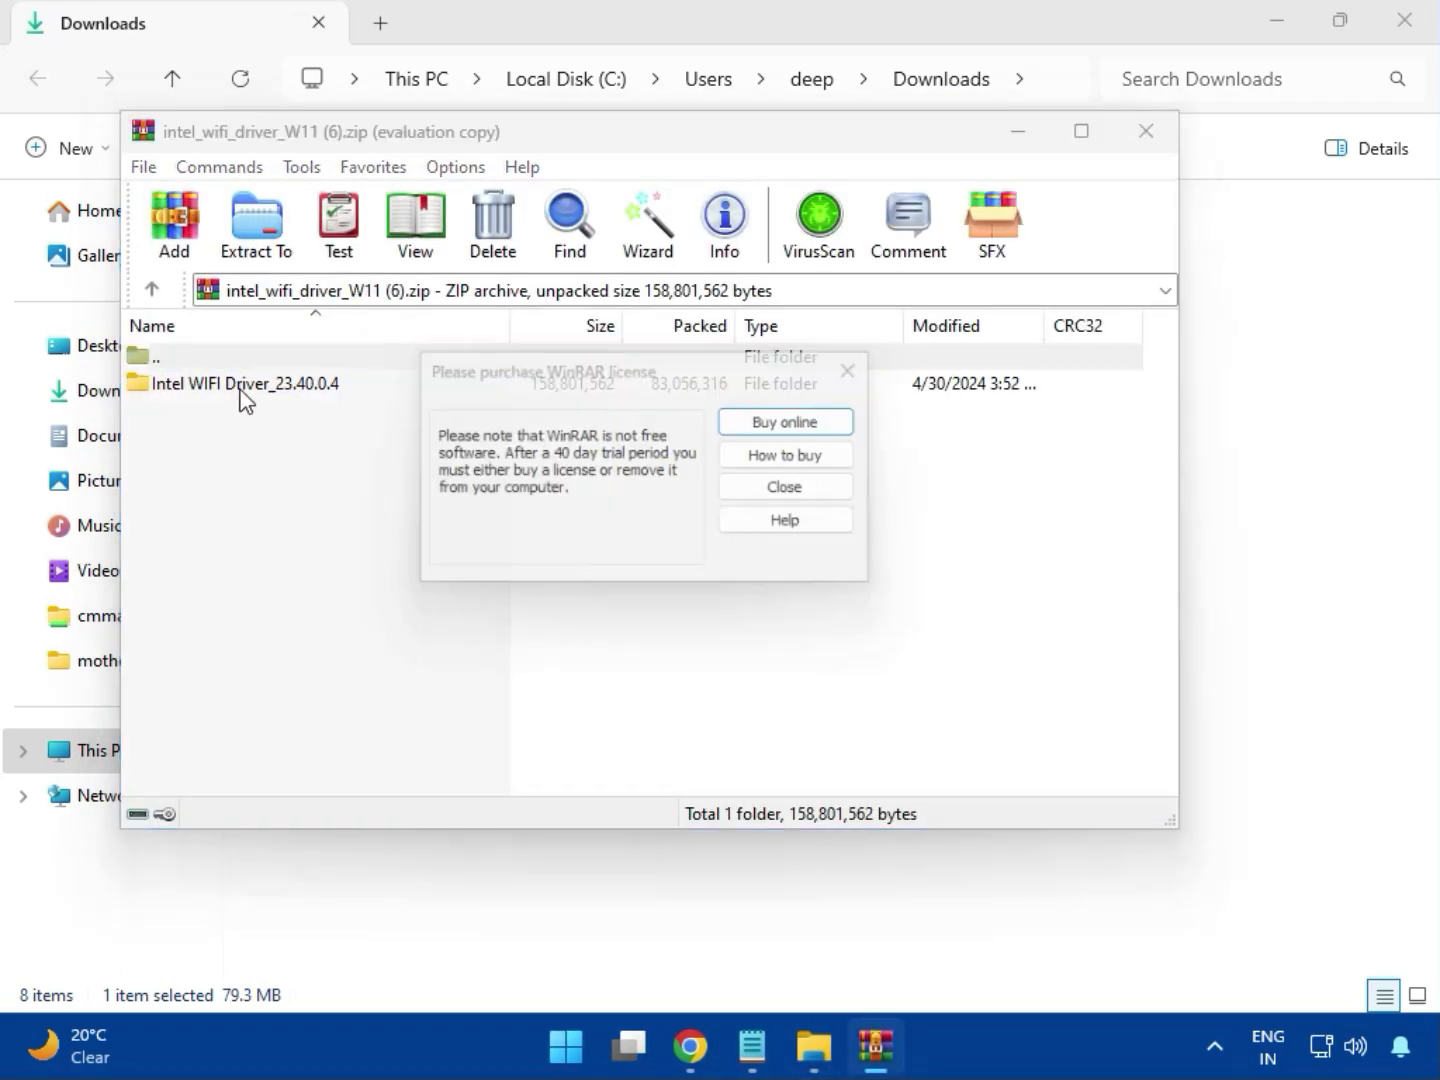
click(864, 366)
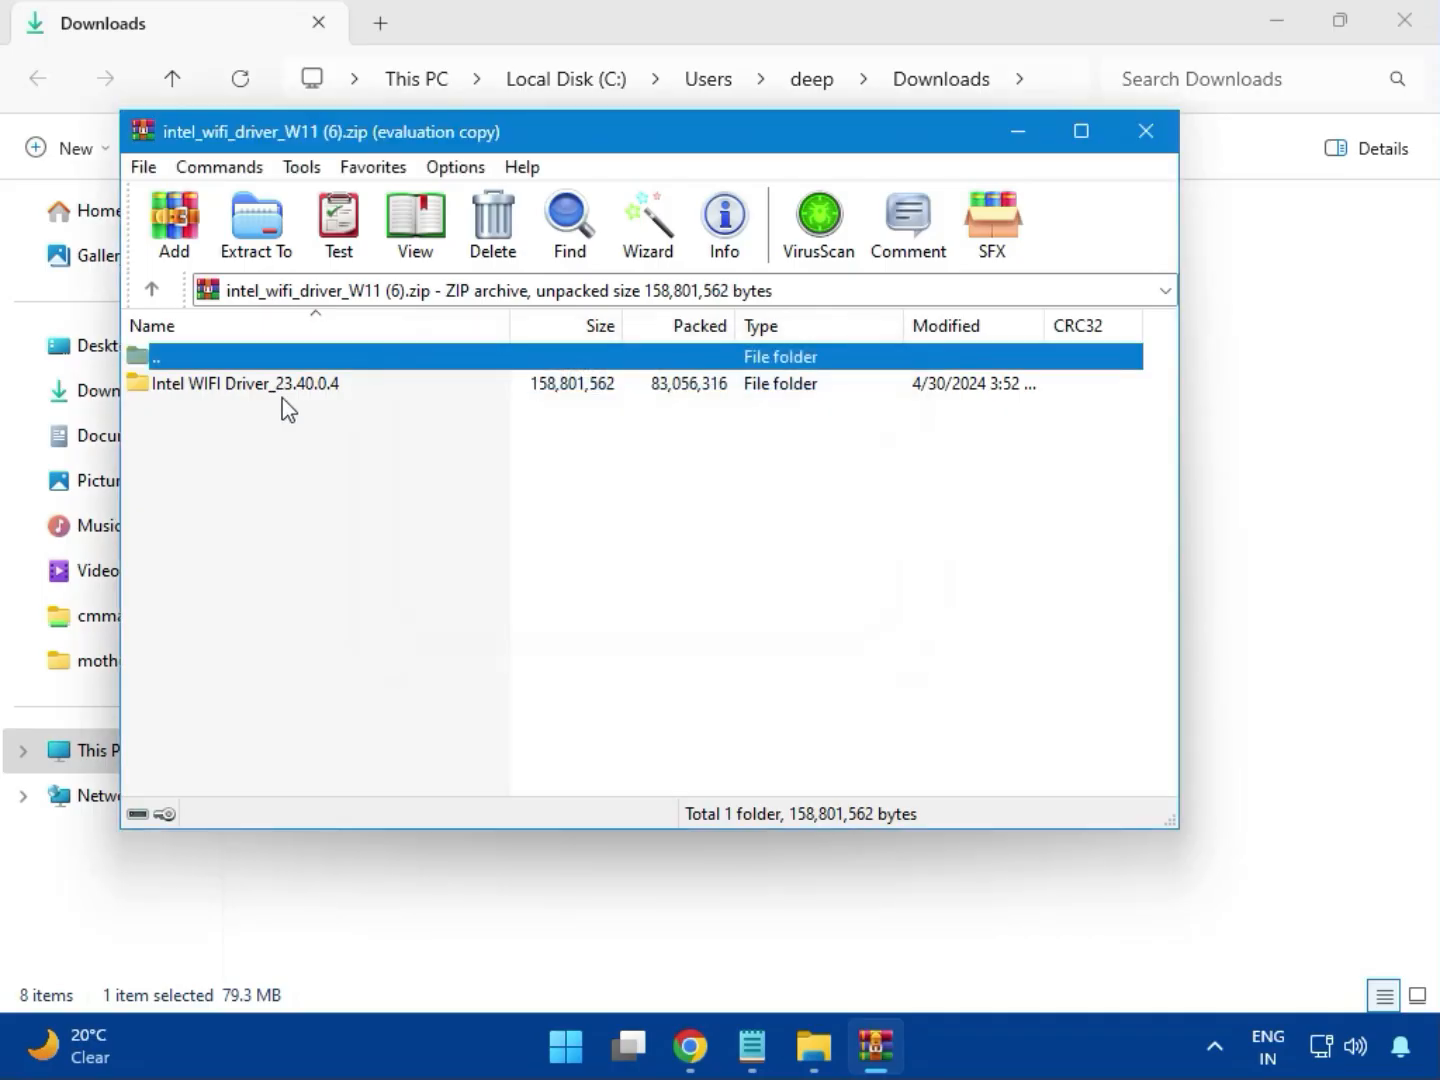
double_click(231, 382)
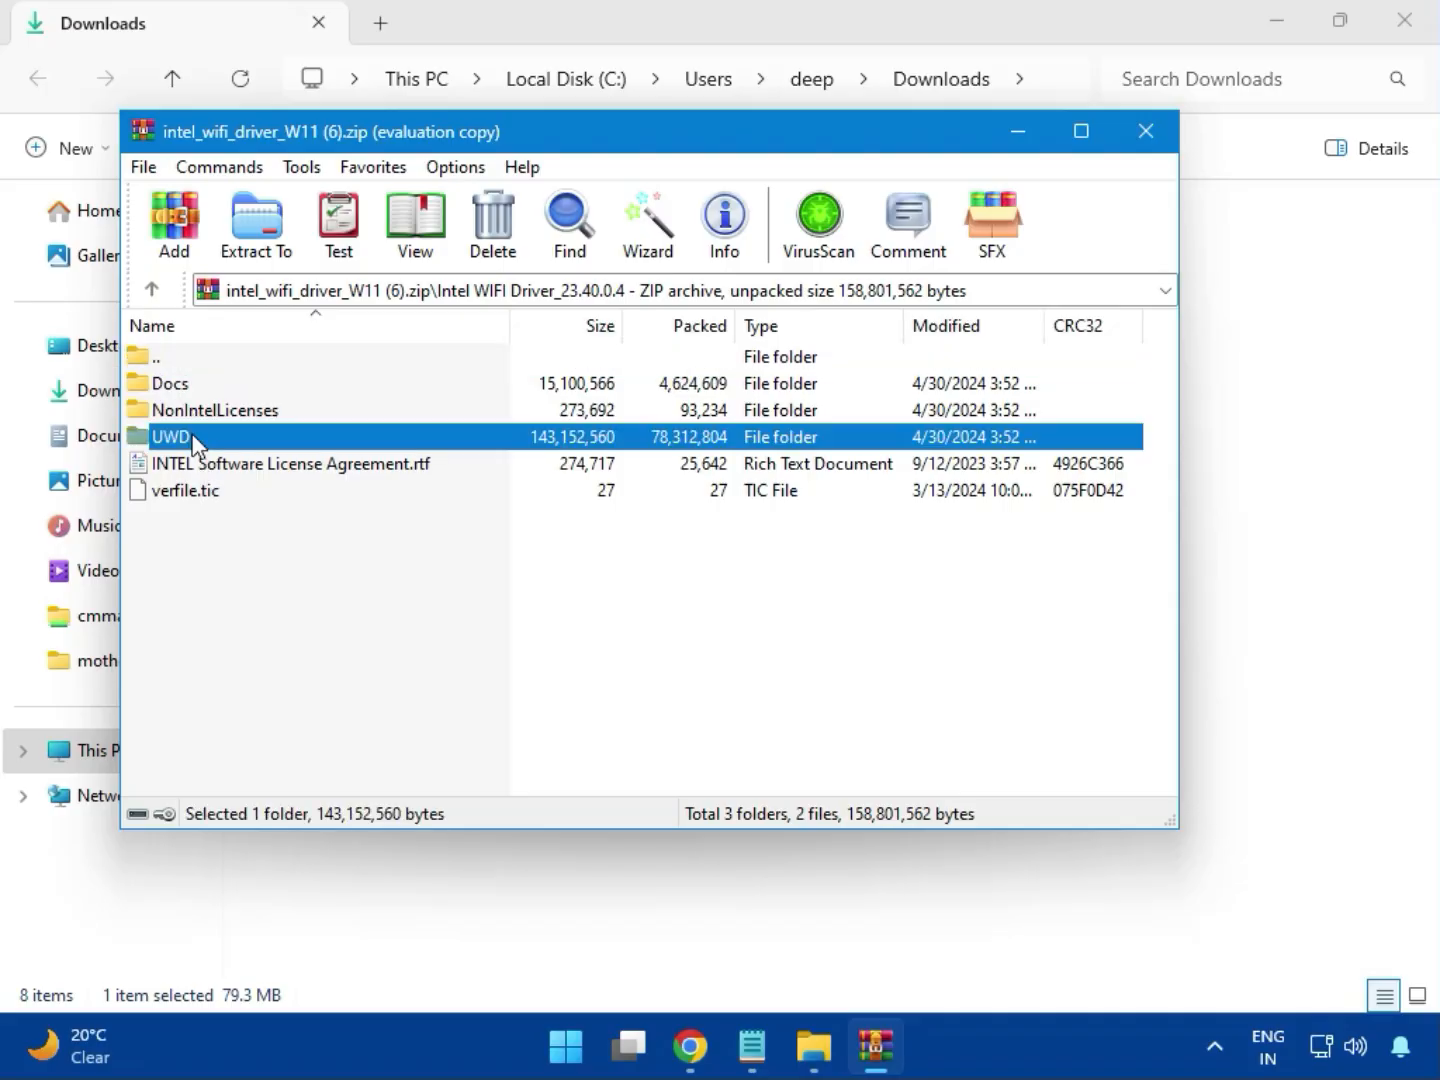
double_click(190, 439)
double_click(193, 390)
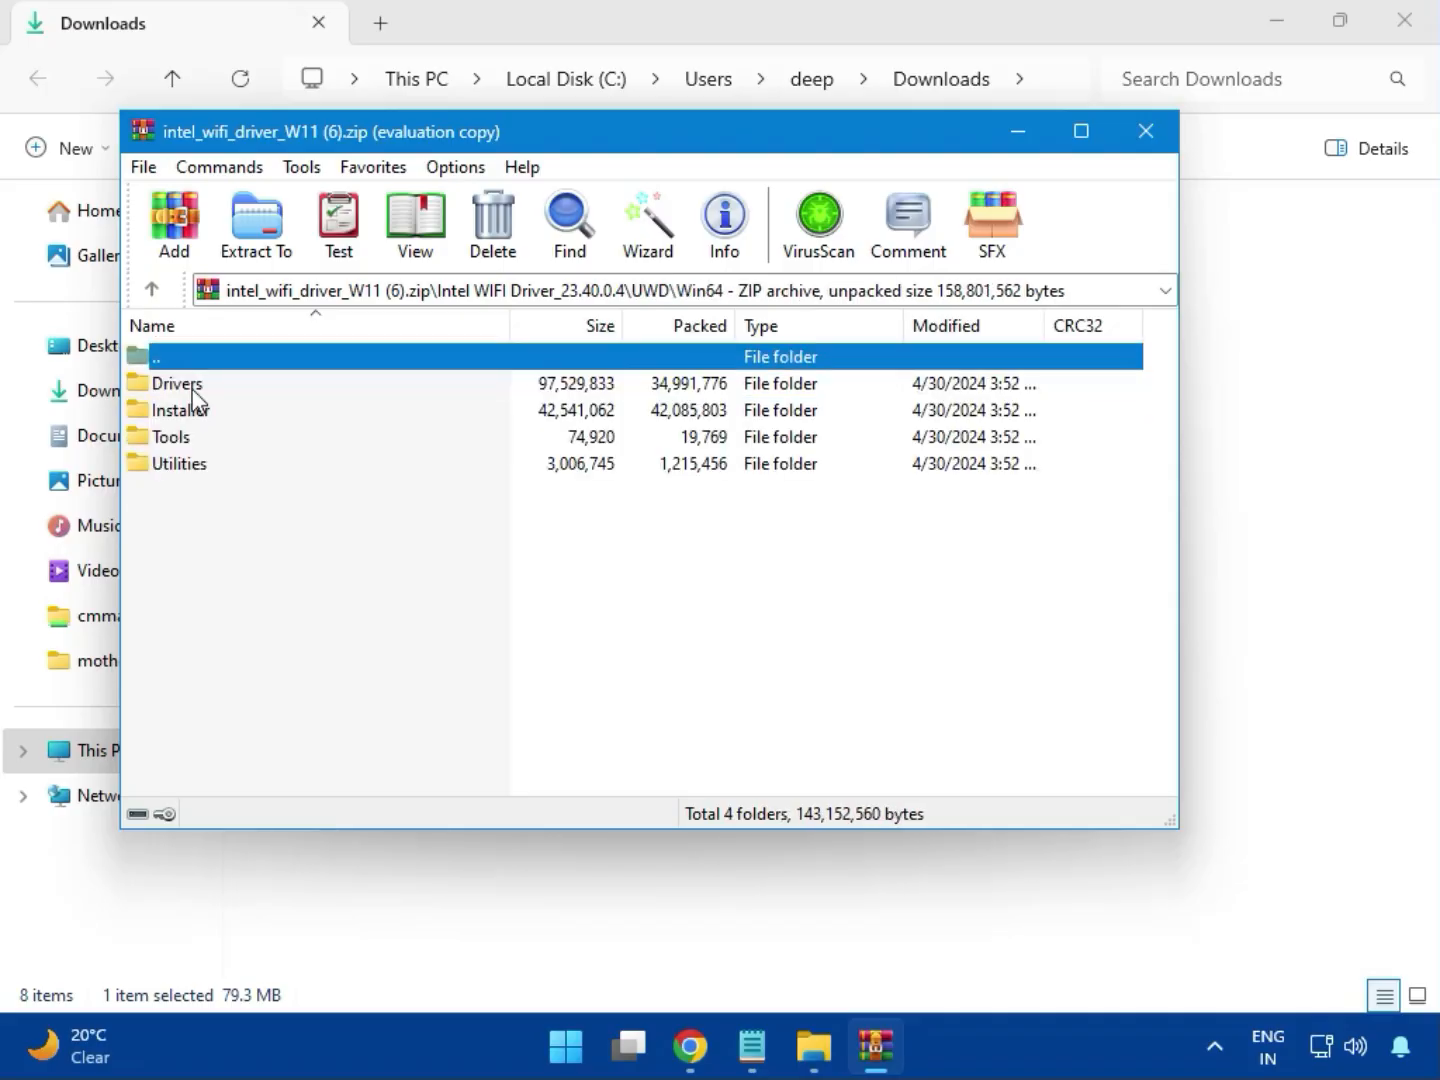
double_click(203, 386)
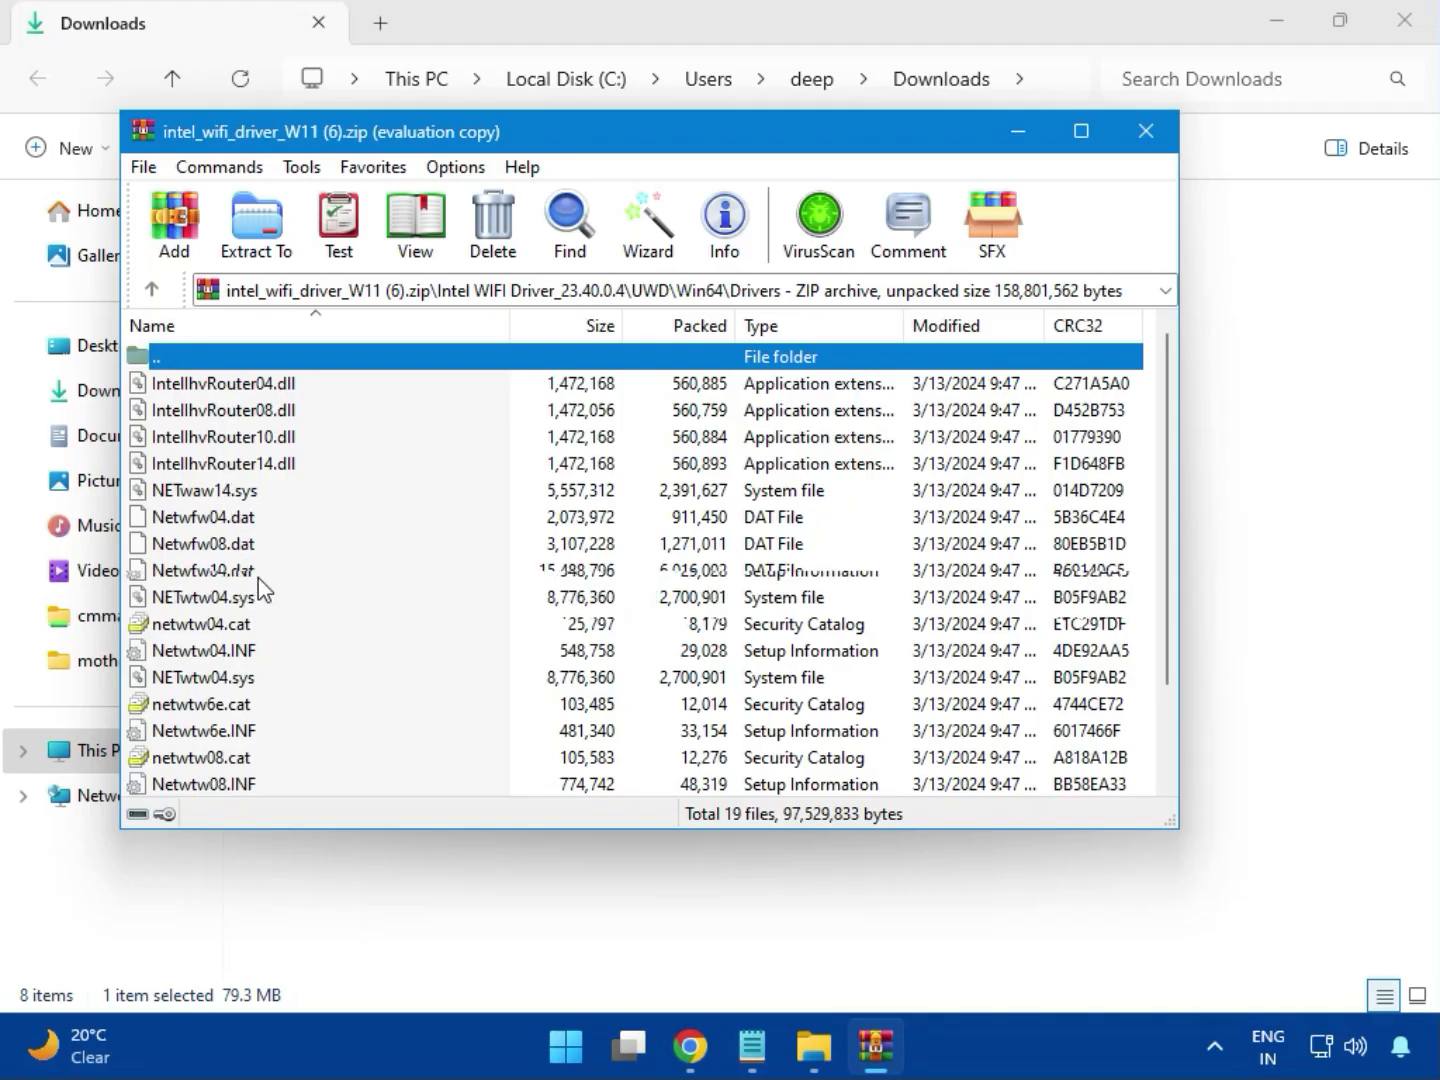
Run WirelessSetup.exe from the Win64 Installer folder
scroll(263, 590, down, 2)
scroll(251, 655, up, 2)
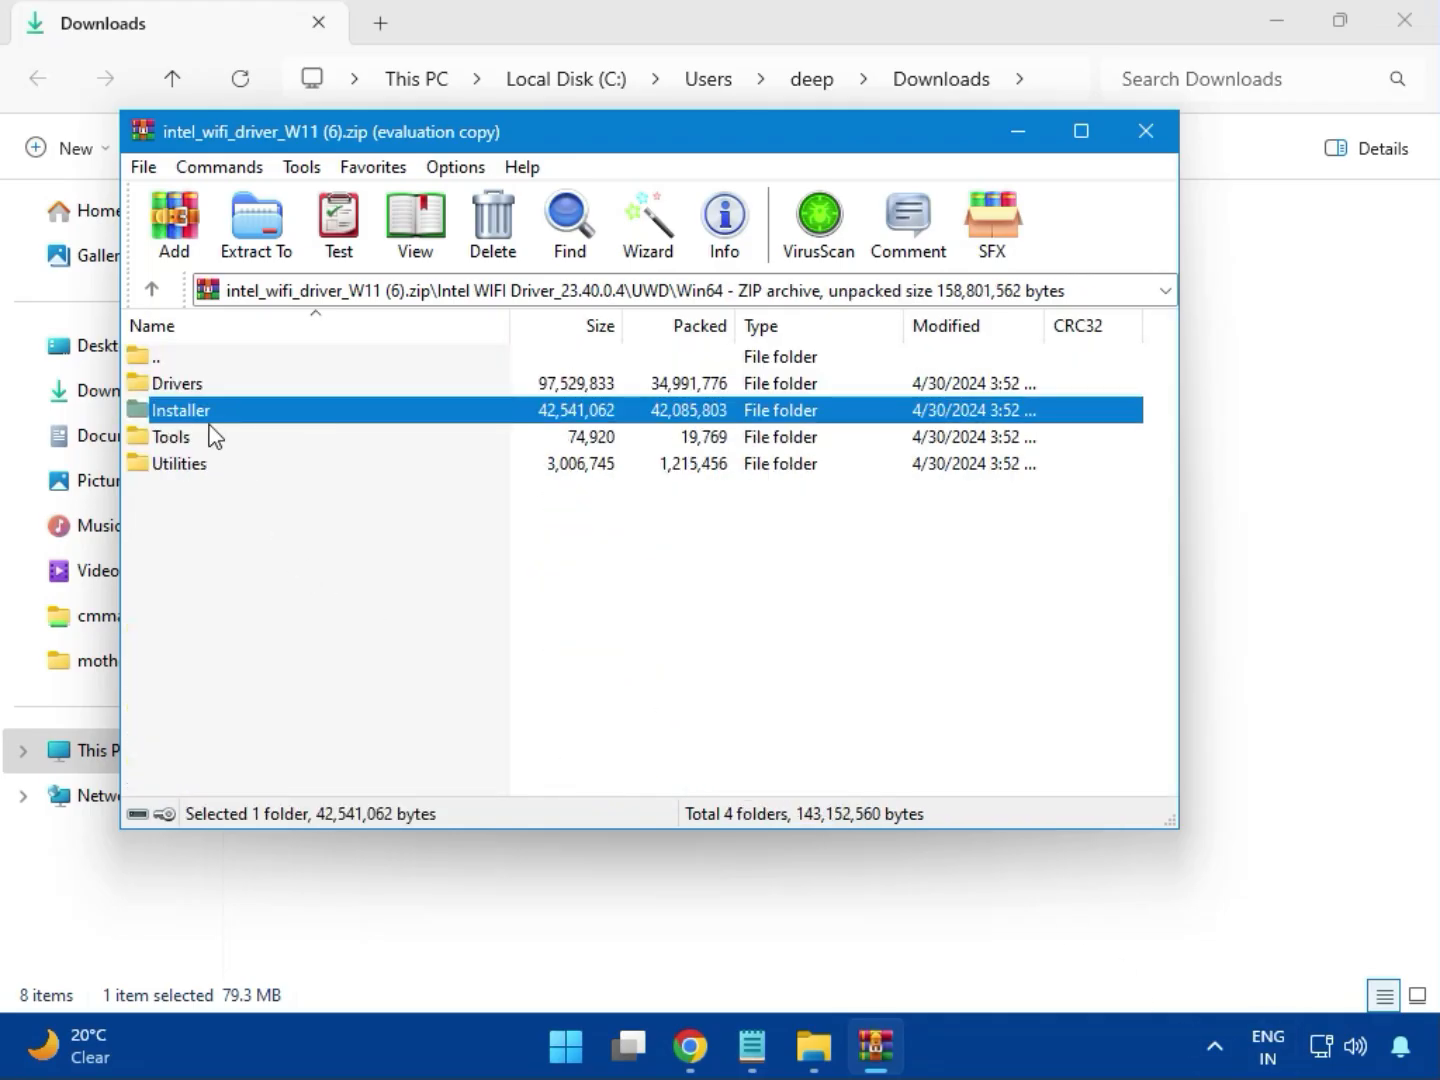
double_click(205, 412)
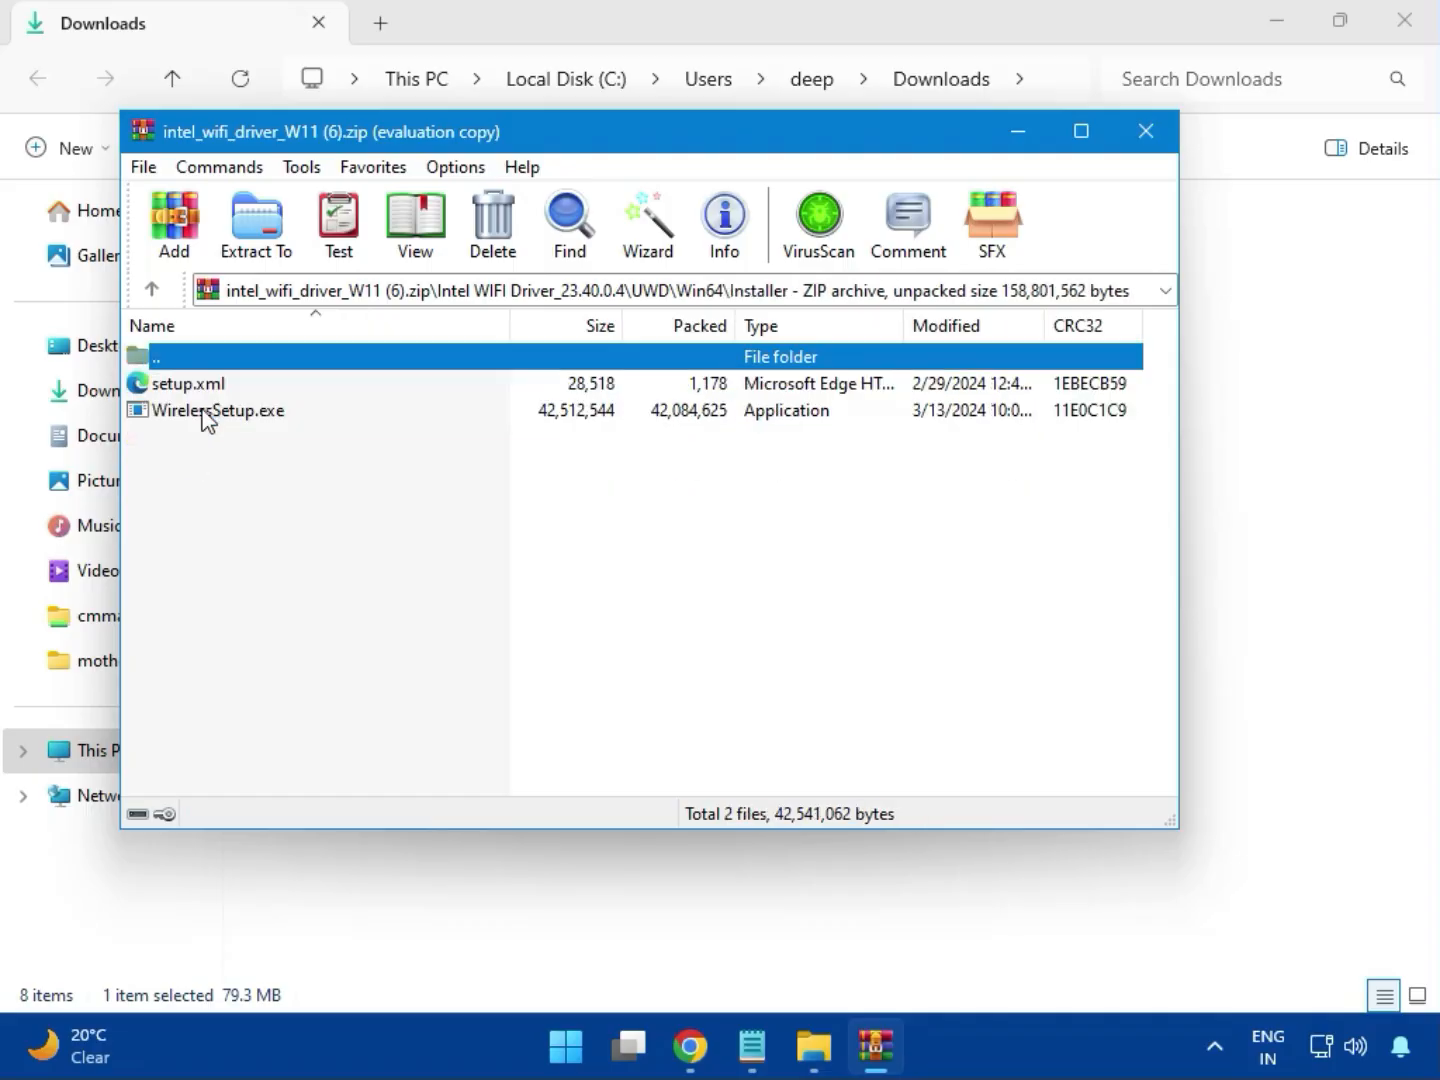
click(201, 412)
double_click(225, 411)
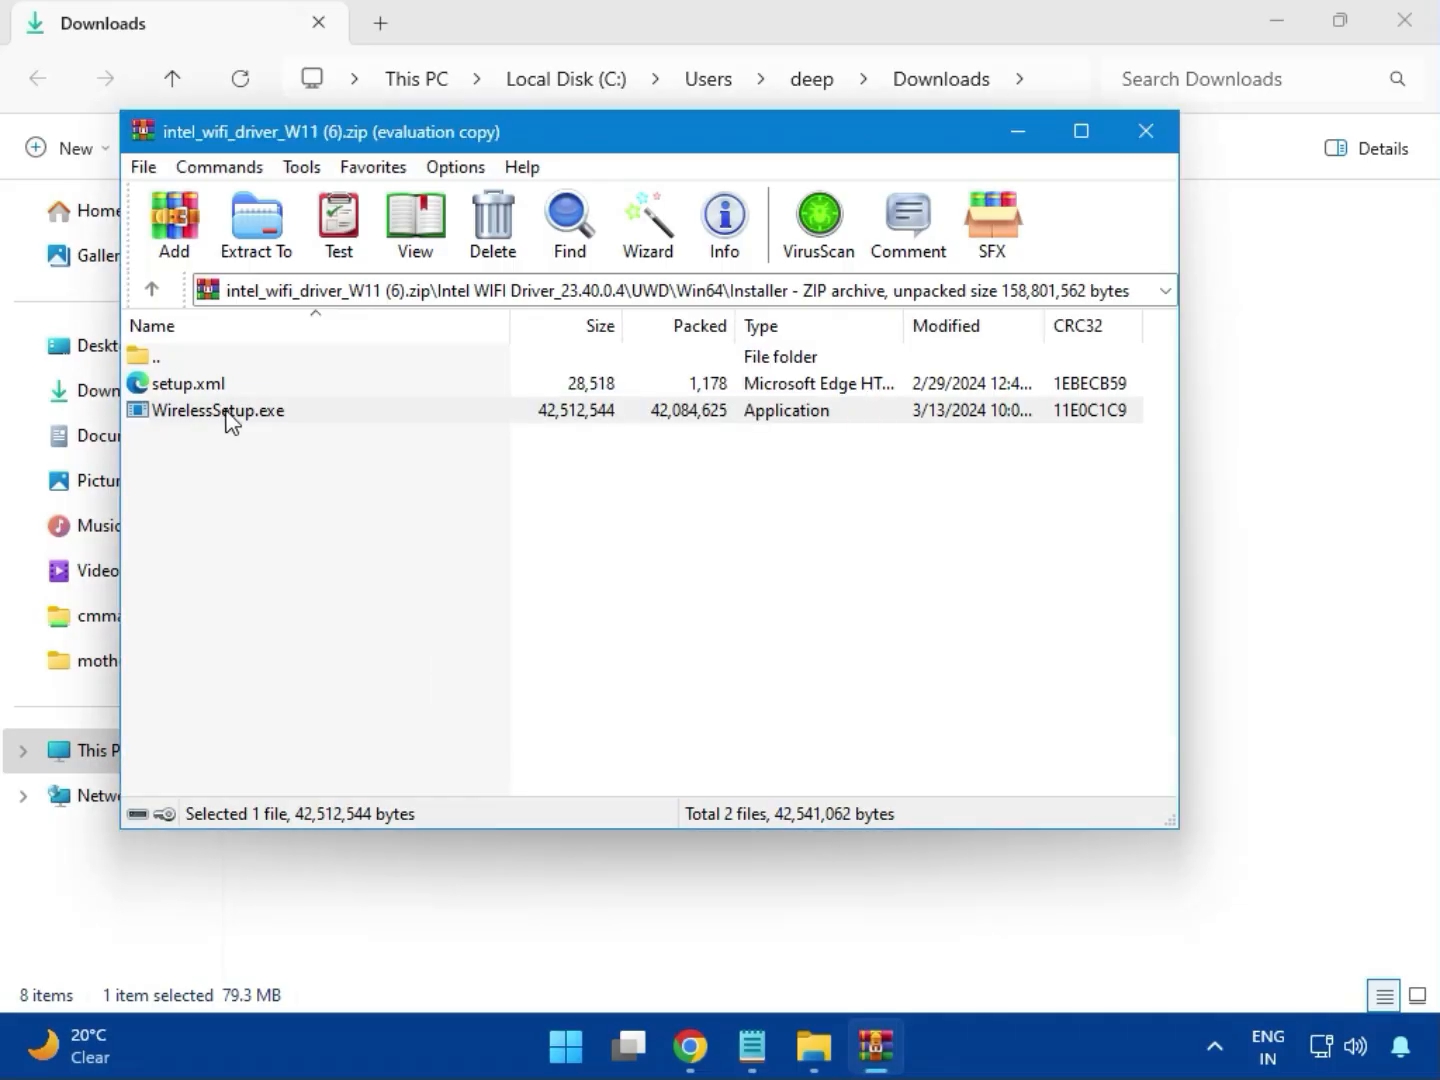
double_click(230, 414)
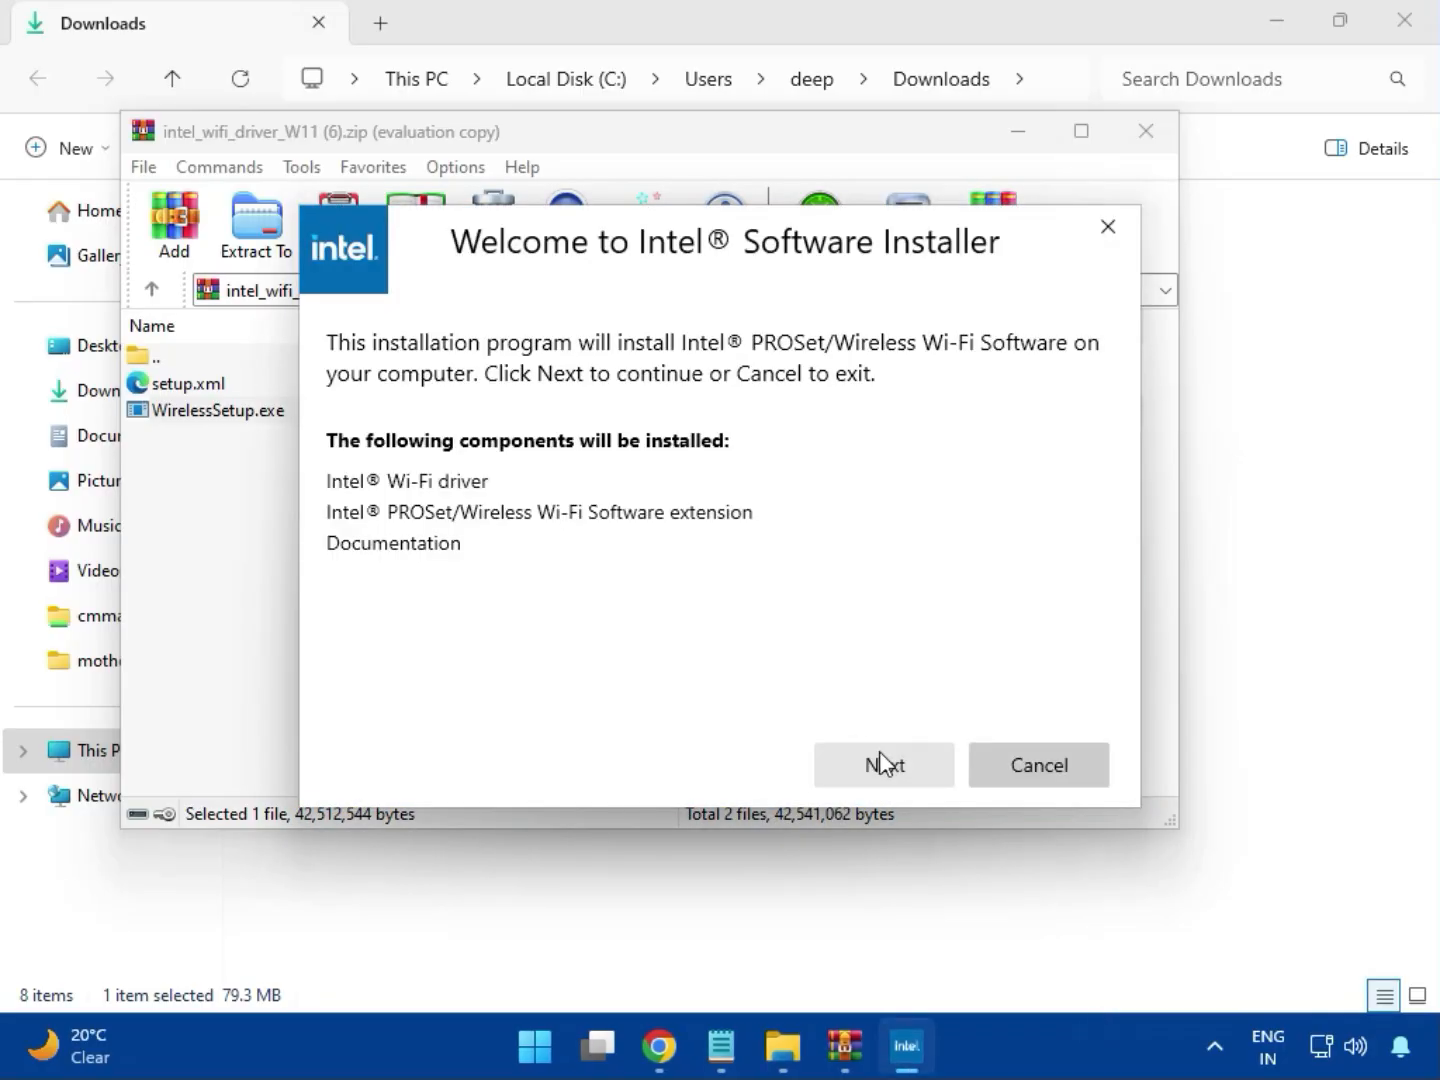
Agree to the licence terms and install Intel PROSet/Wireless Wi-Fi Software, approving the UAC prompt
click(881, 752)
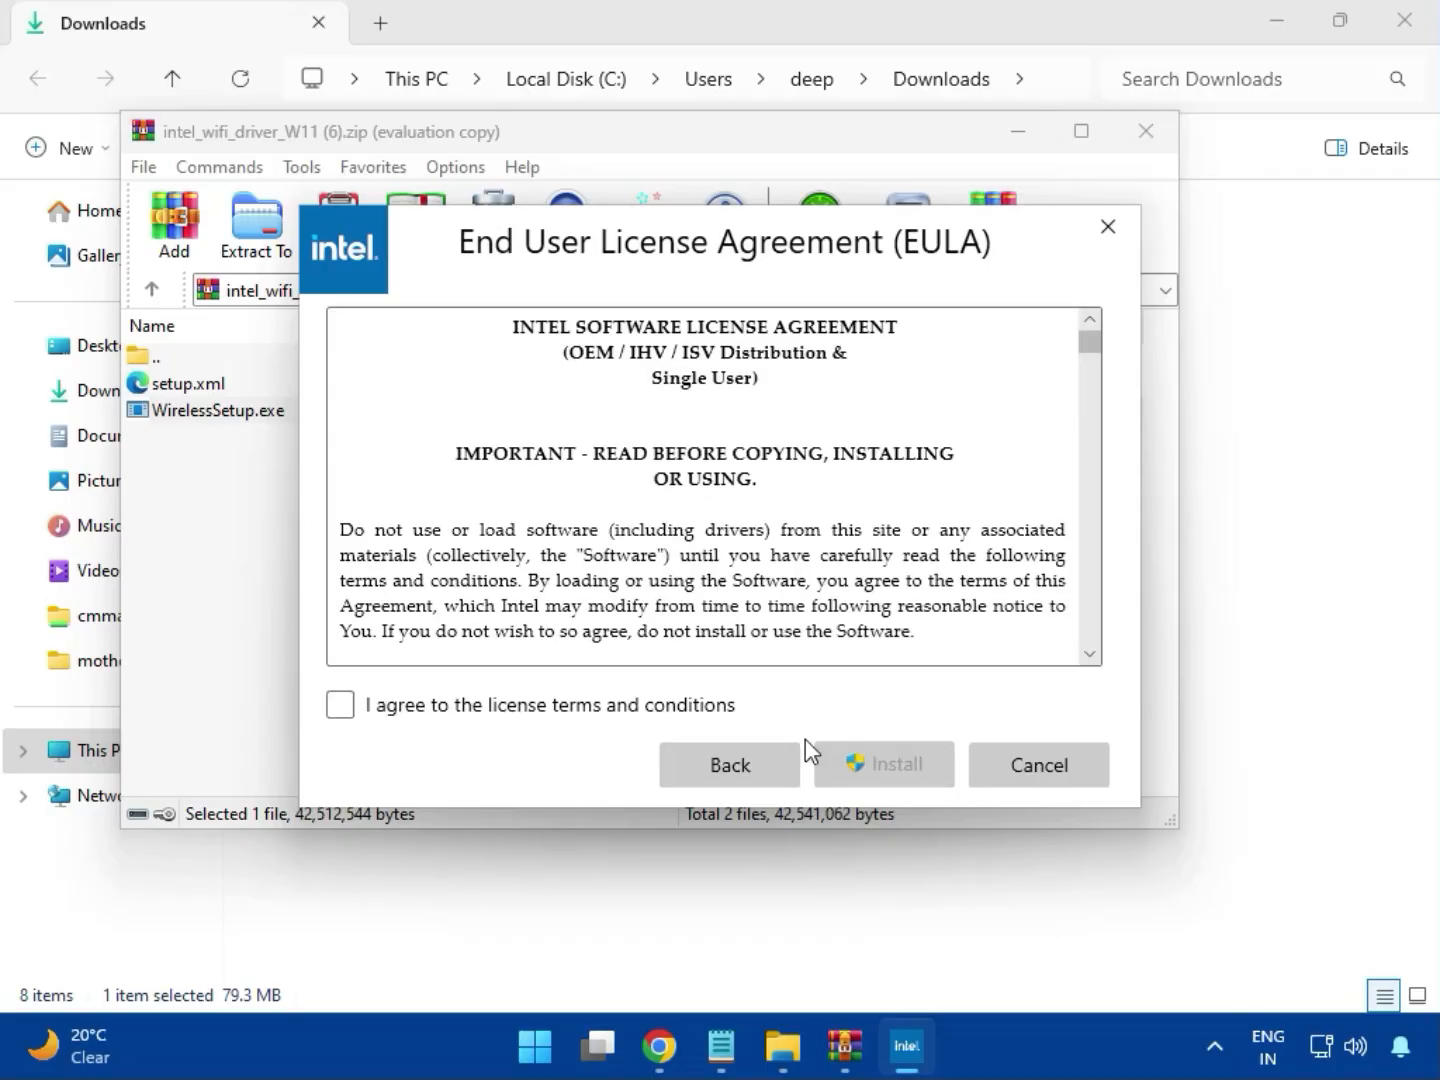
click(632, 712)
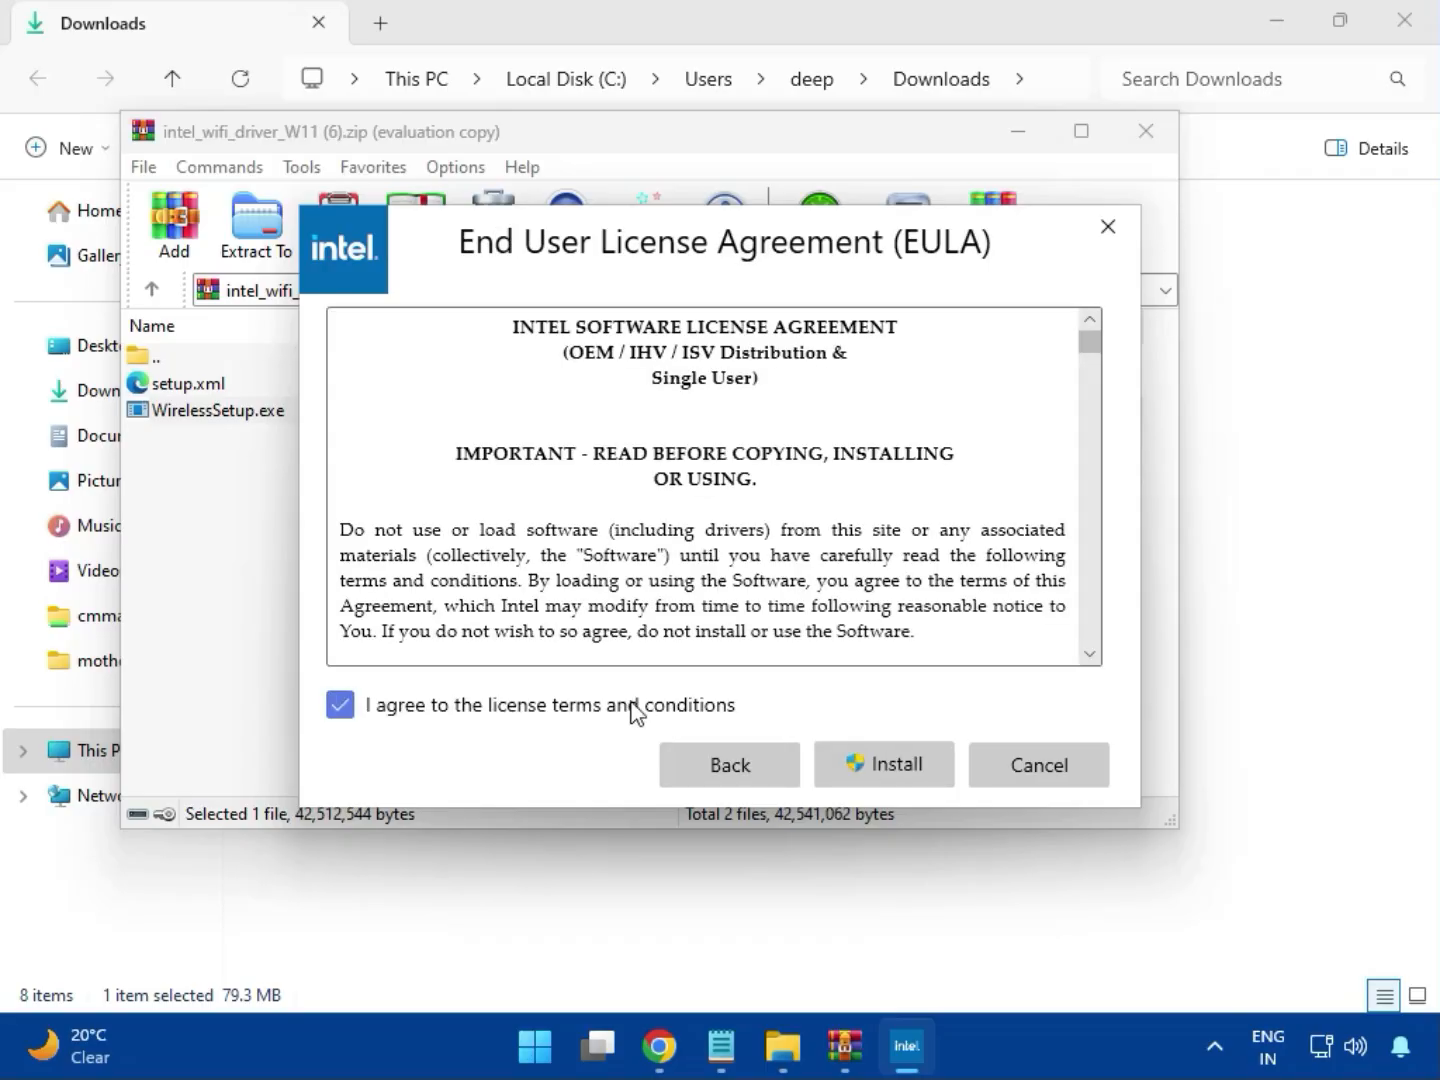
click(901, 777)
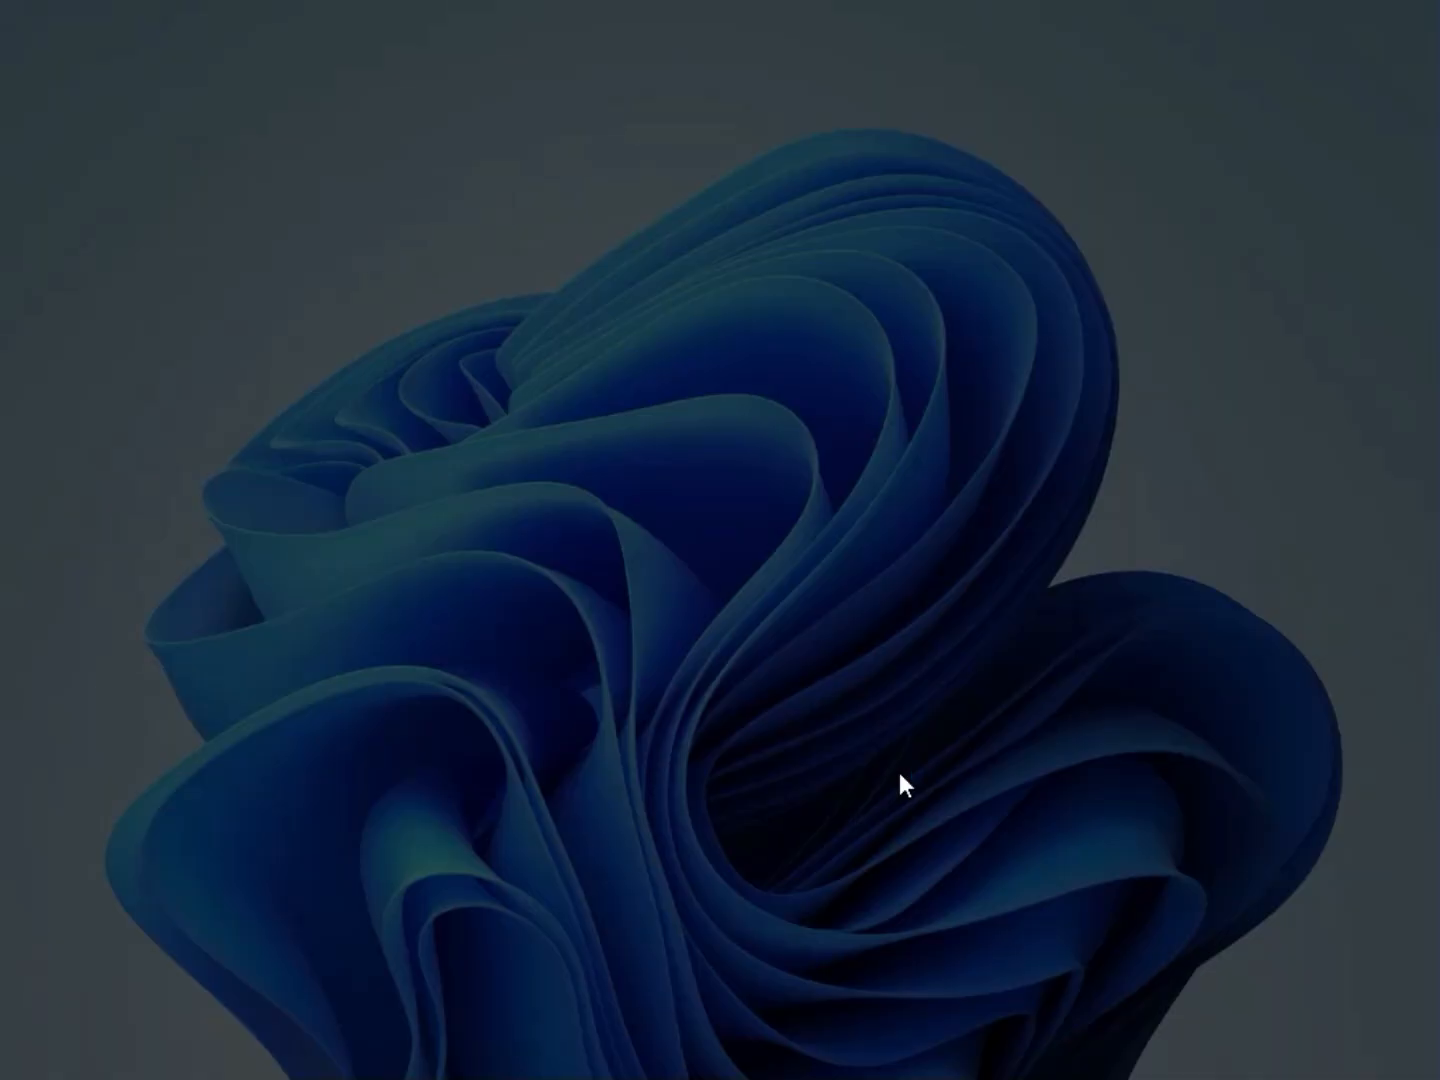
click(705, 771)
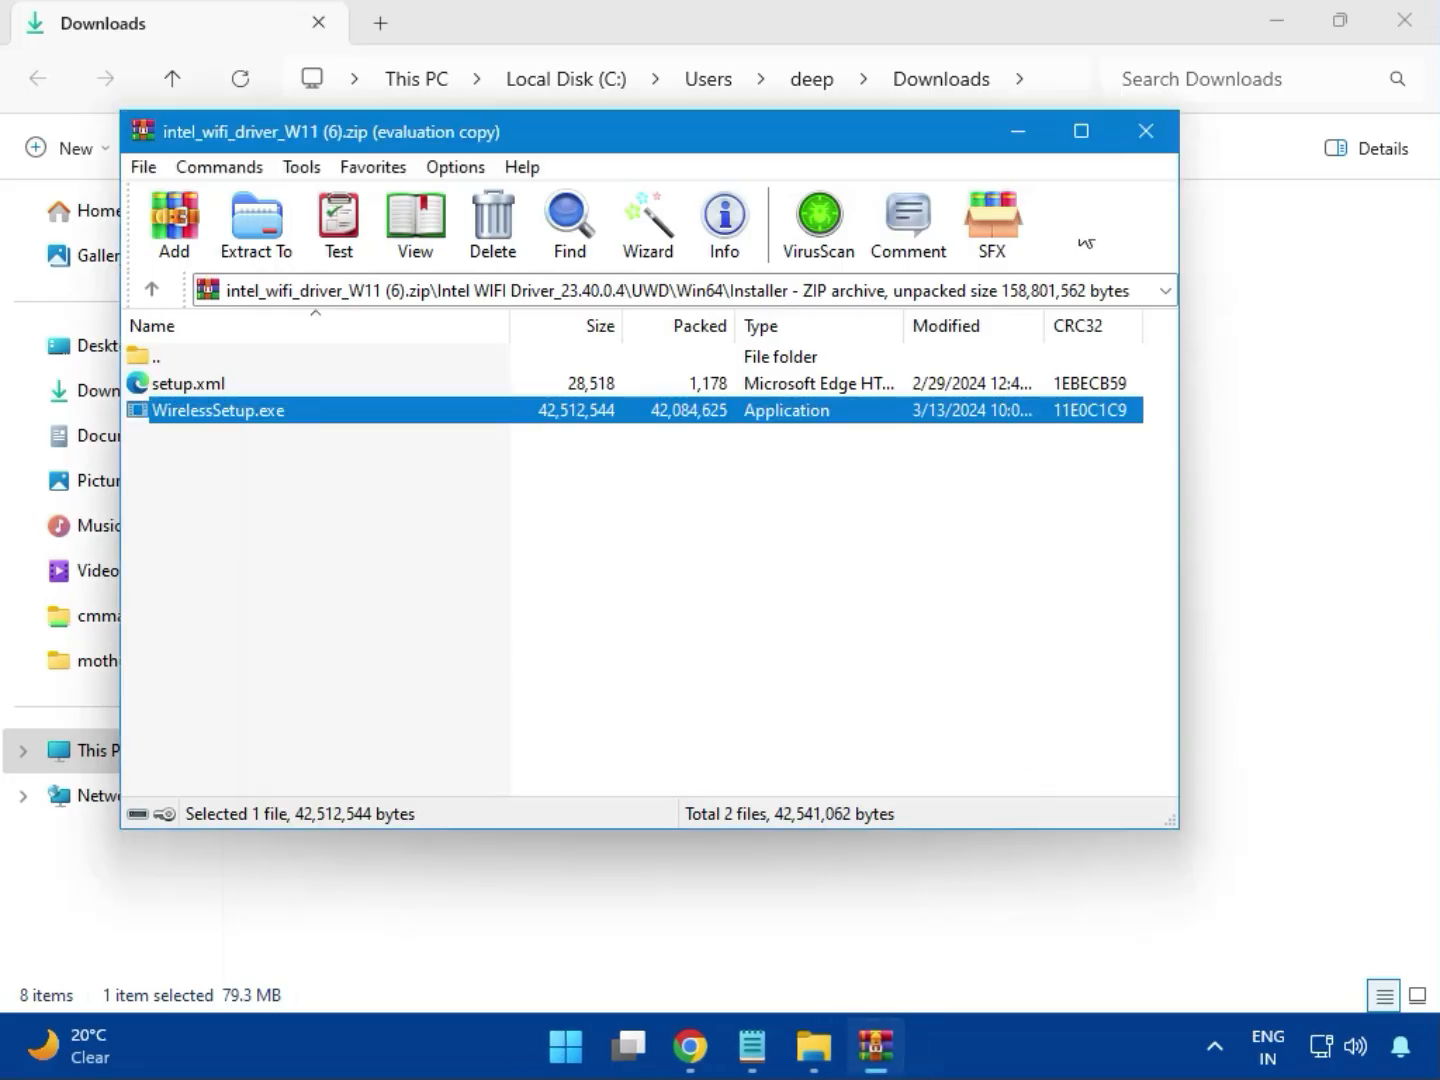
Close the Wi-Fi archive and open the Realtek USB Universal Driver folder in realtek_audio_USB_N_APO4 (3).zip
click(1148, 133)
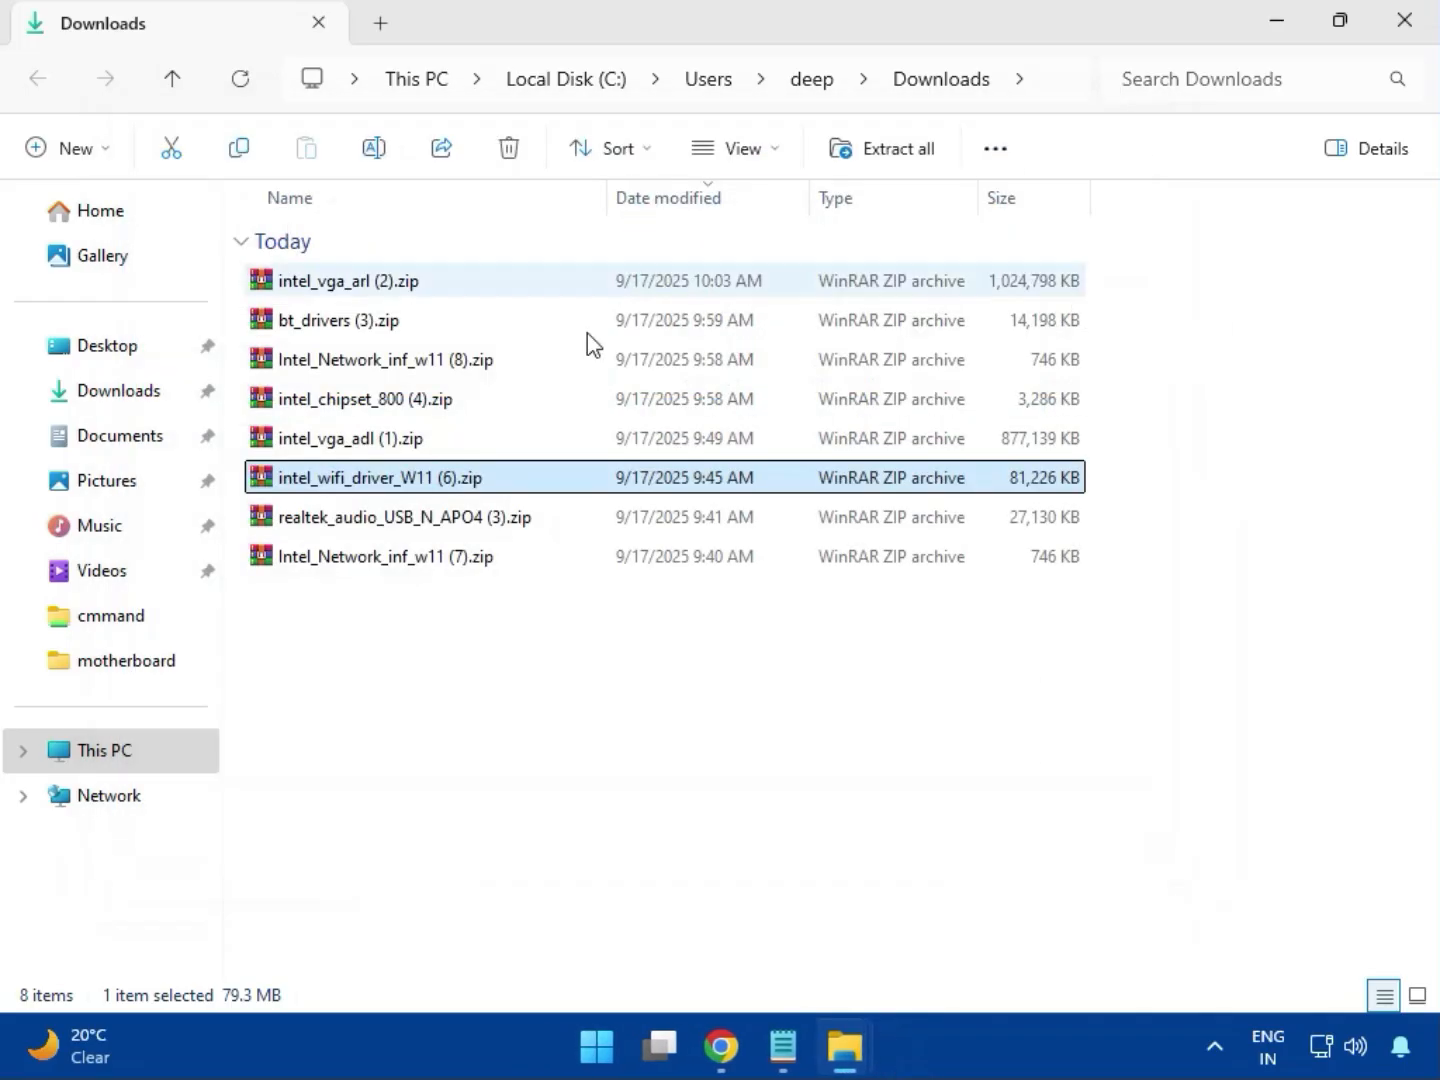
click(432, 530)
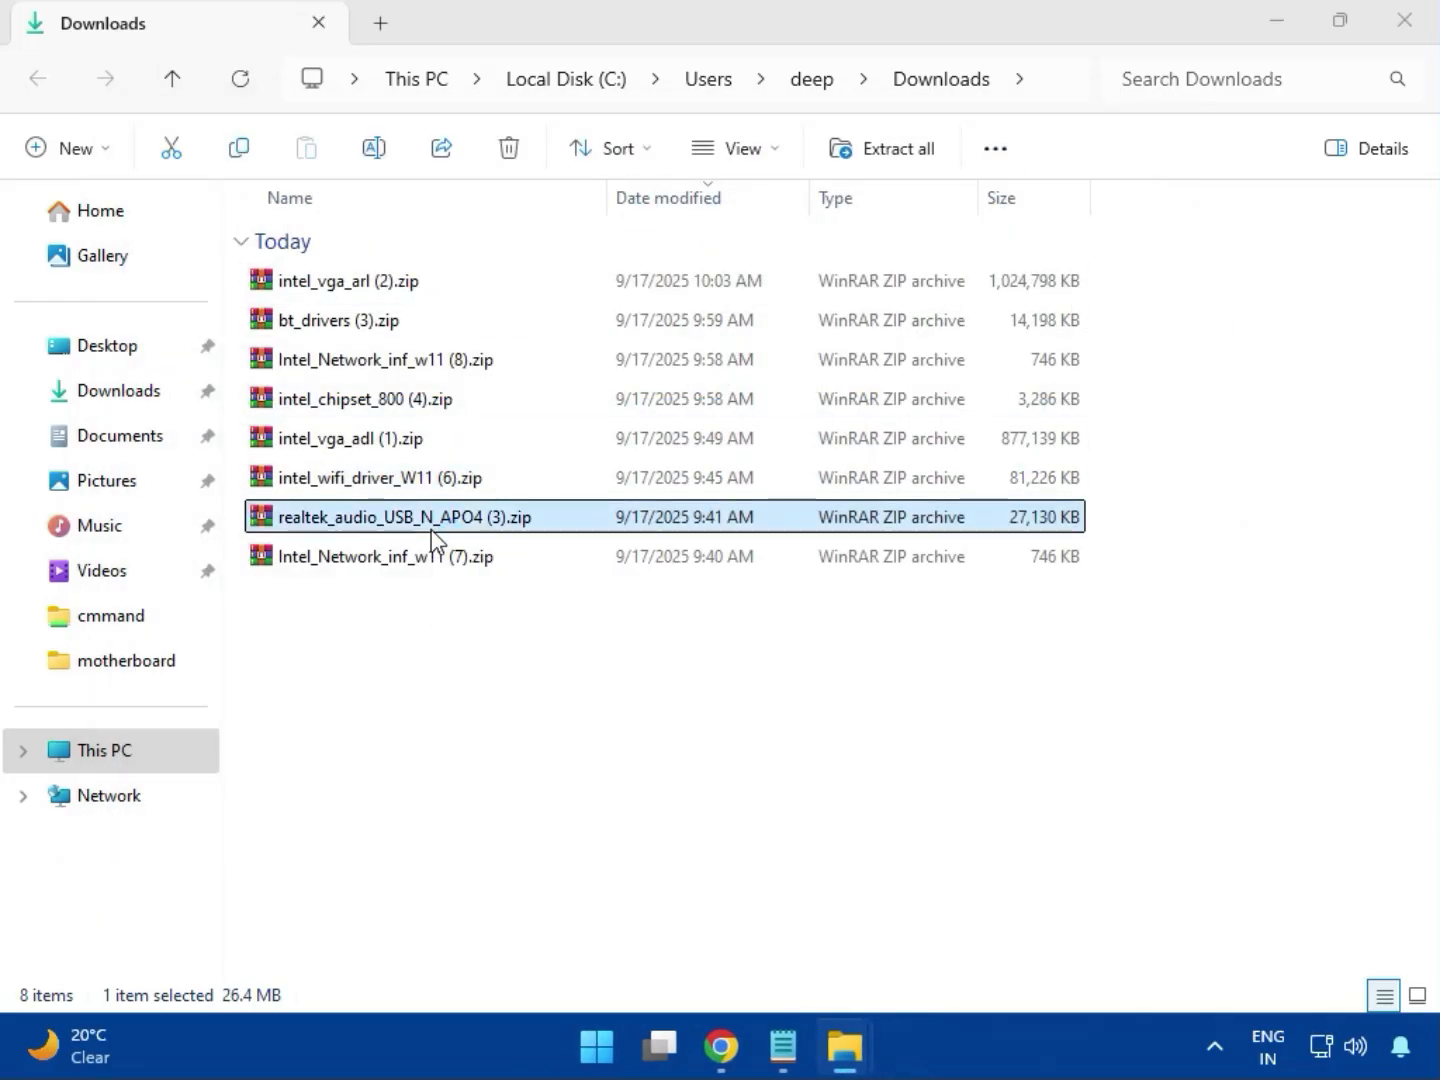
double_click(432, 530)
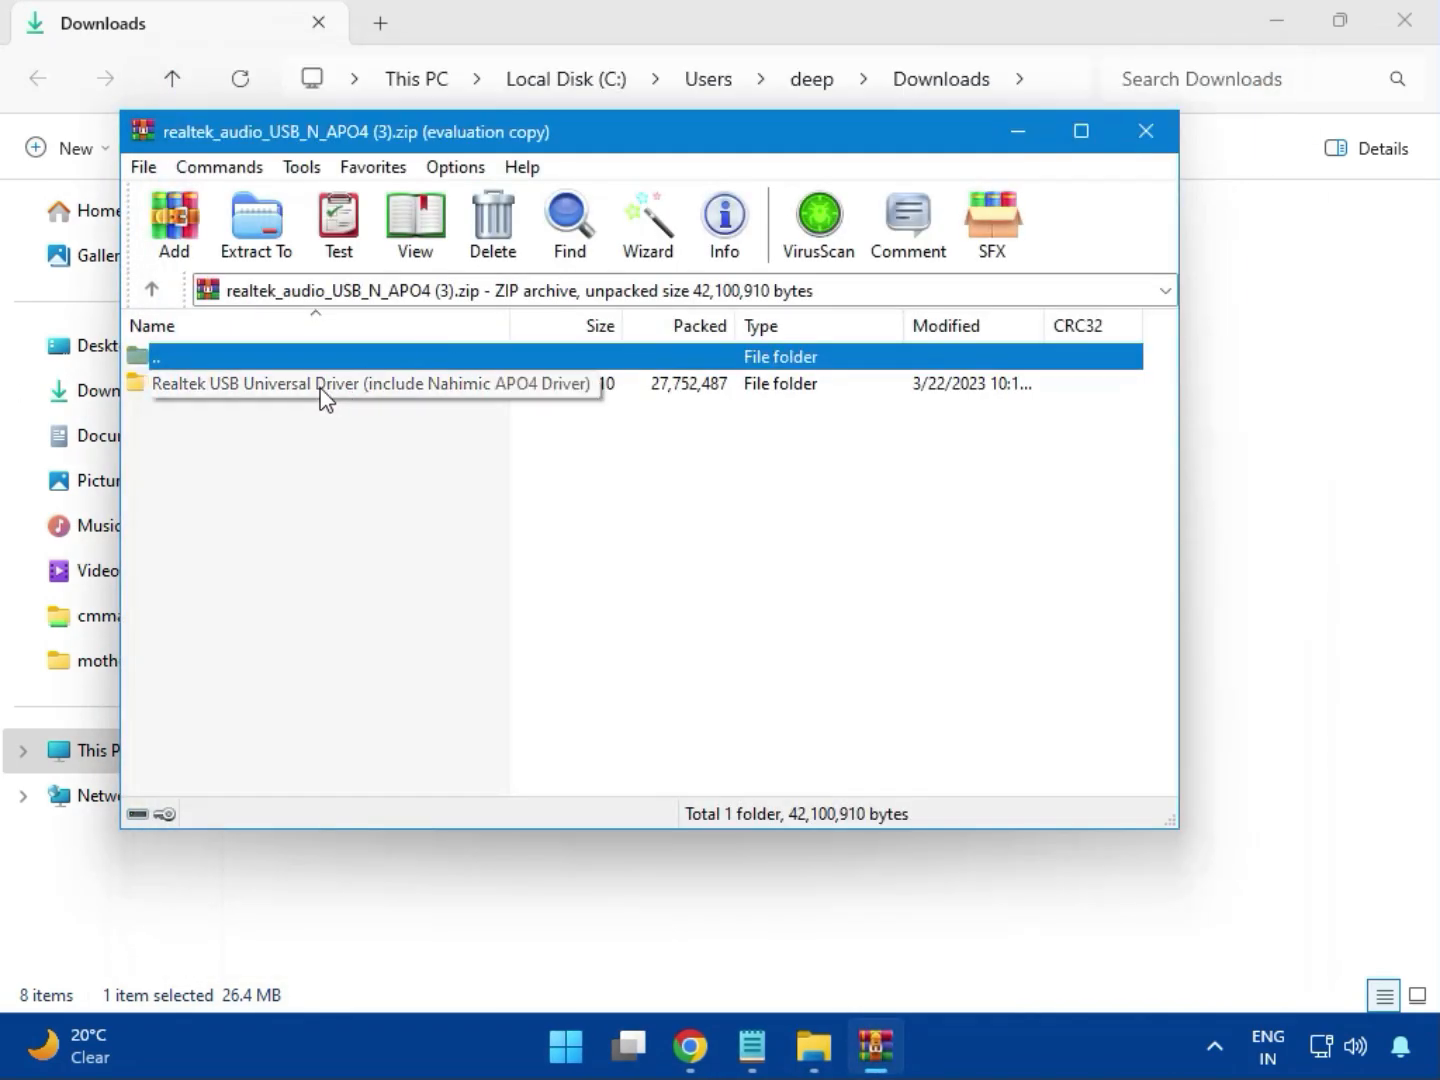
double_click(321, 388)
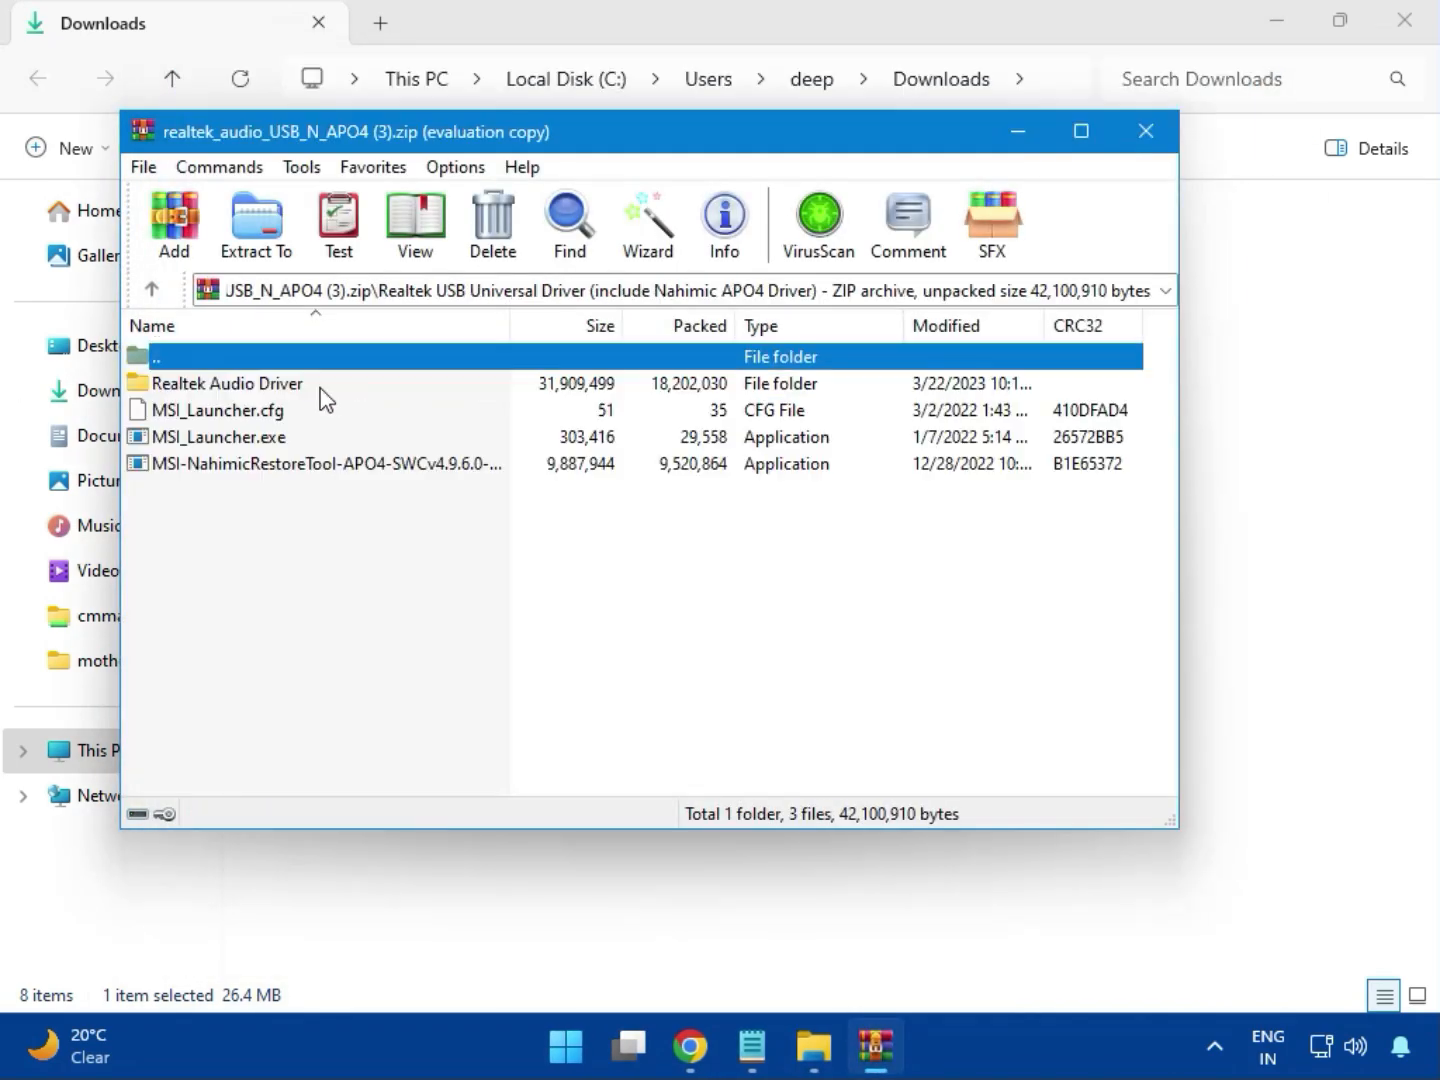
Run MSI_Launcher.exe, approve both setup launcher prompts, and close the audio archive
double_click(256, 440)
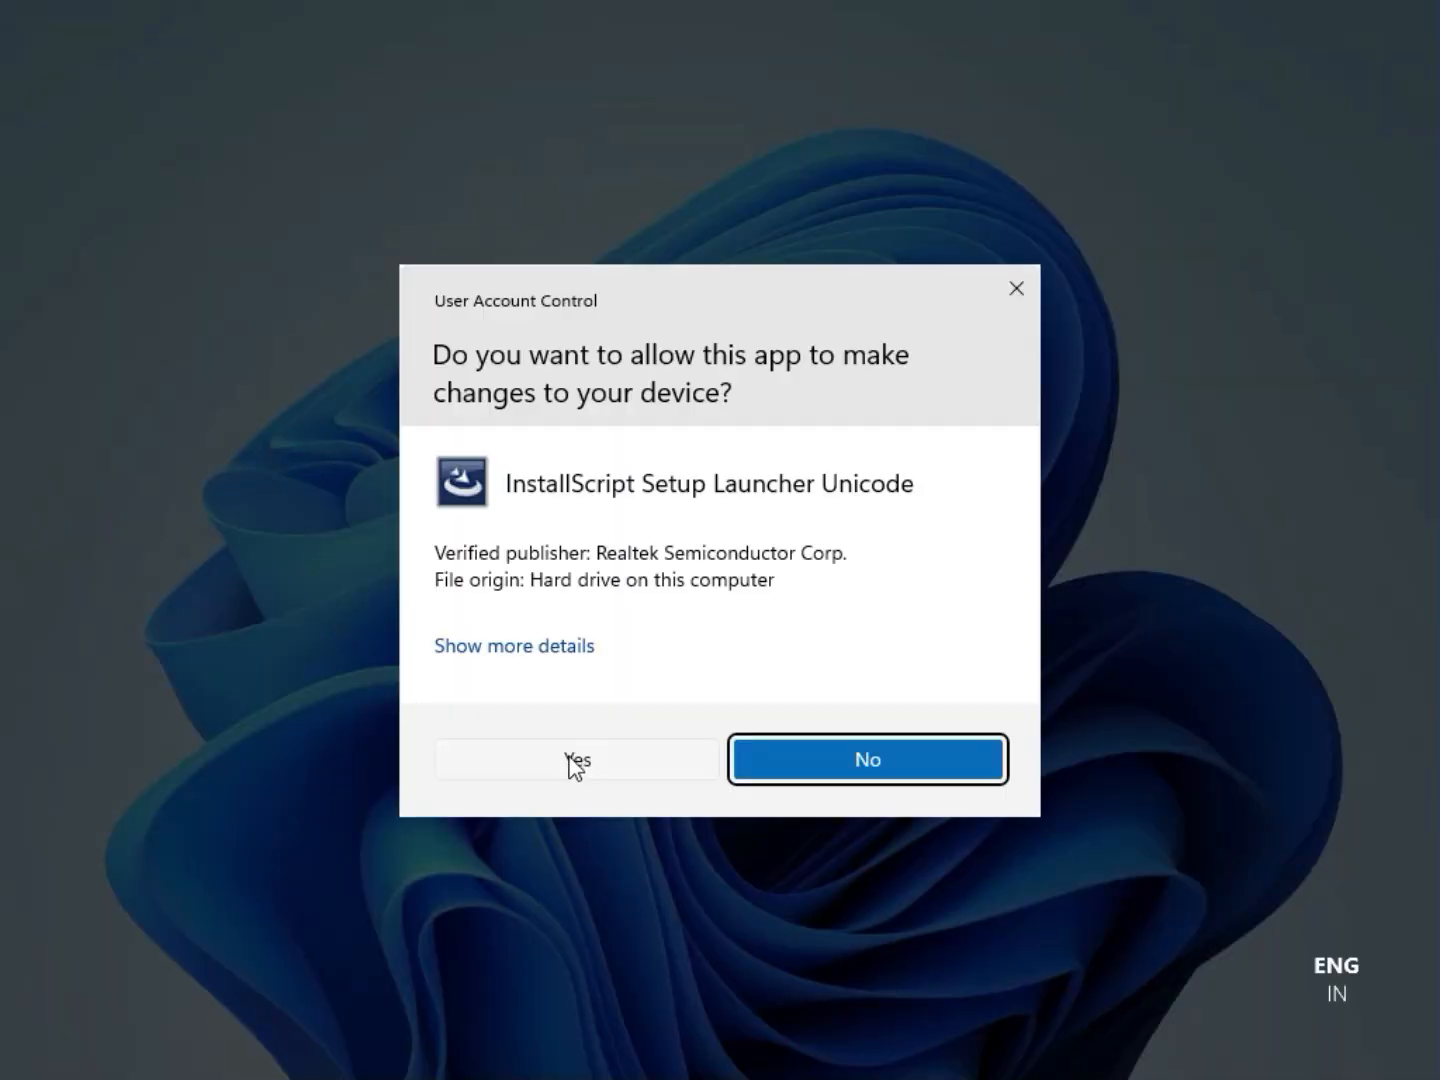
click(573, 763)
click(578, 758)
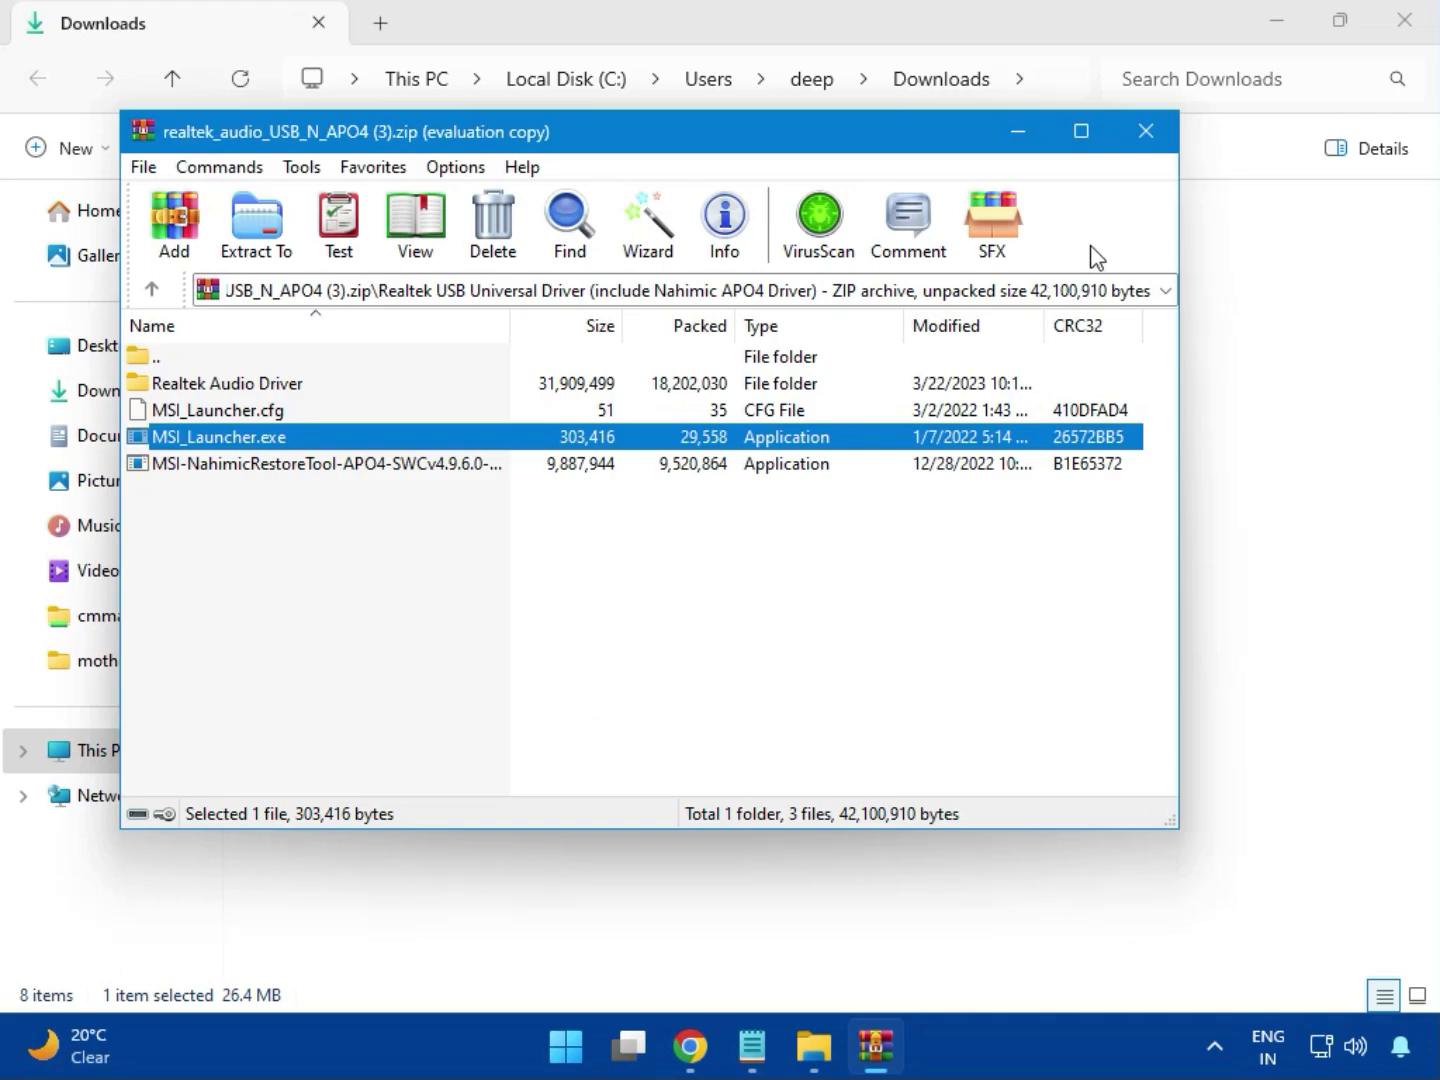
click(1147, 146)
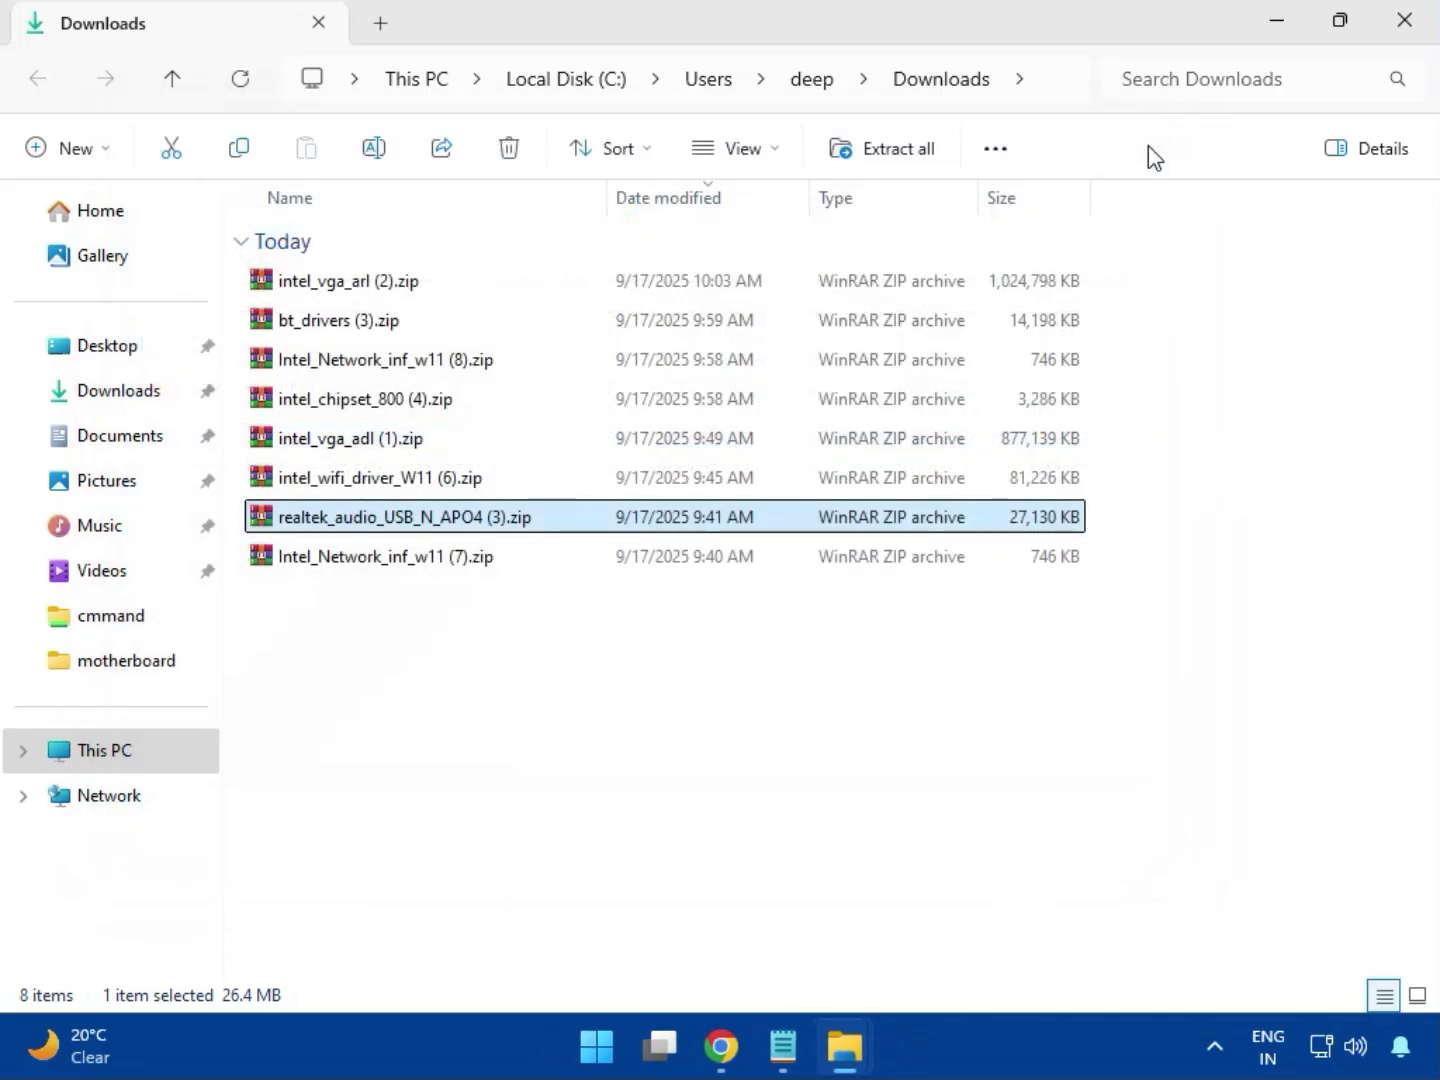
Close the Downloads window with Intel_Network_inf_w11 (7).zip selected, revealing Chrome's download history
click(387, 560)
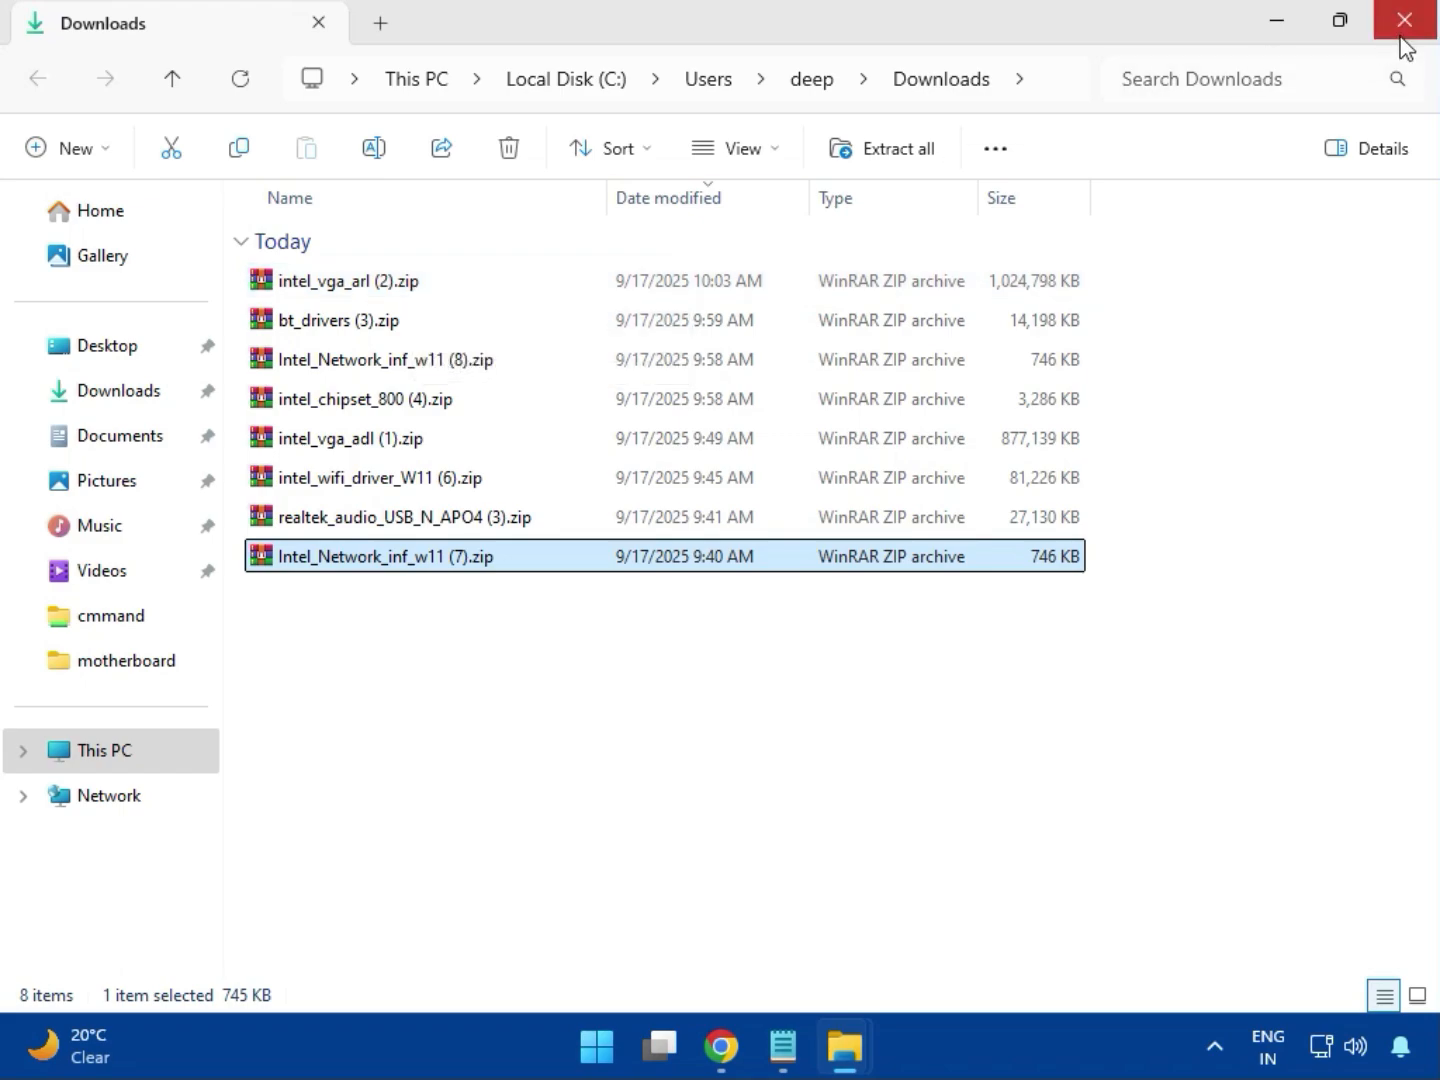
click(1405, 21)
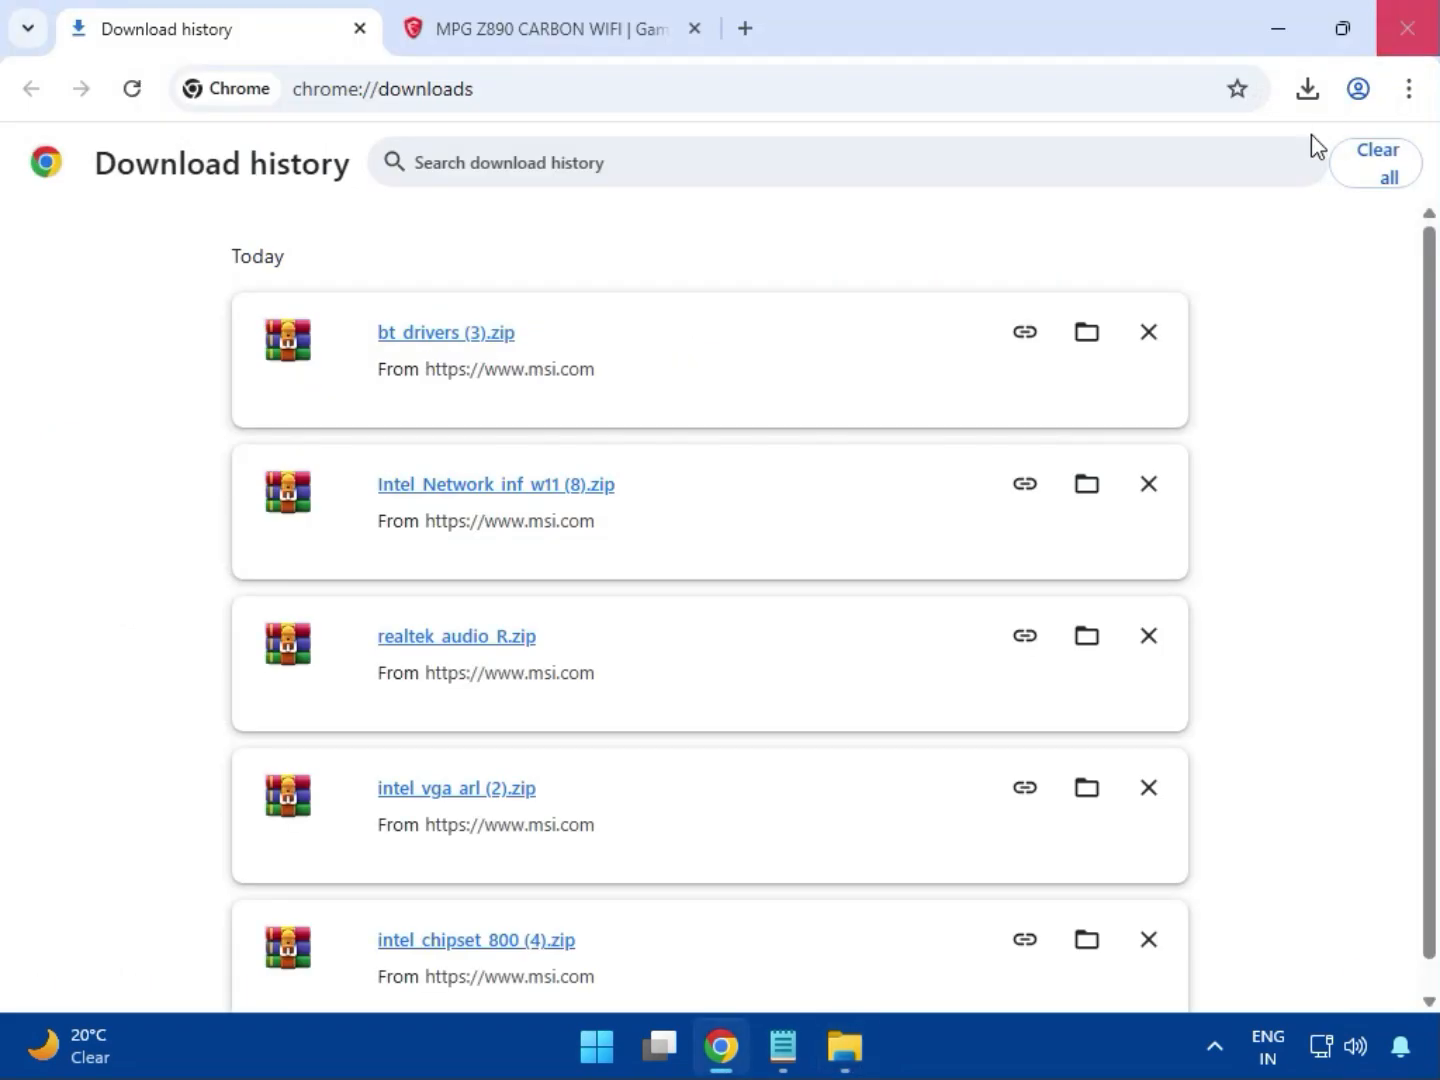